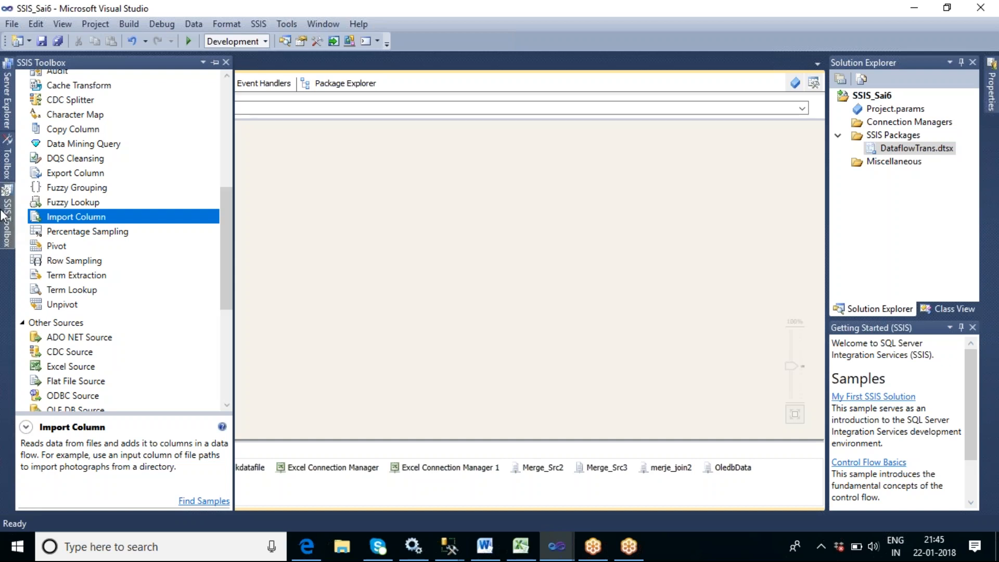
# - Add an Import Column transformation from the SSIS Toolbox to the Data Flow Task 1 canvas
pyautogui.moveTo(98, 219); pyautogui.dragTo(310, 192)
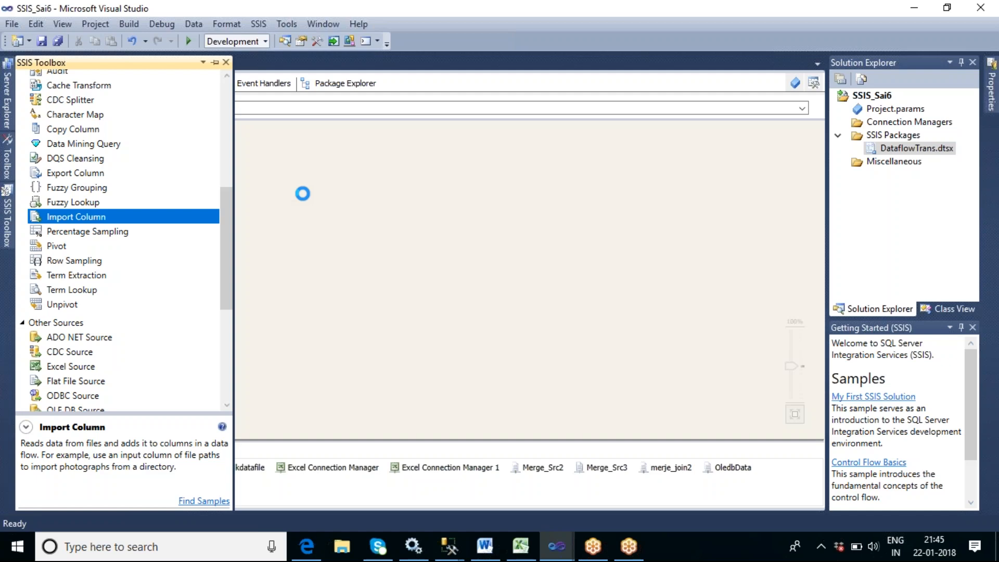
pyautogui.click(384, 264)
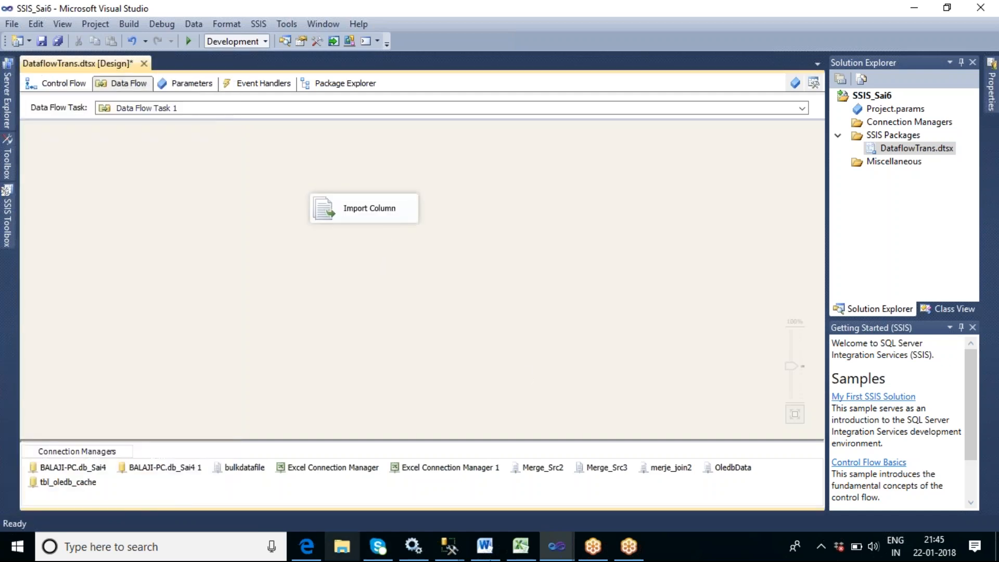
# - Switch to the desktop and open File Explorer on the New Volume (F:) drive
pyautogui.rightClick(667, 545)
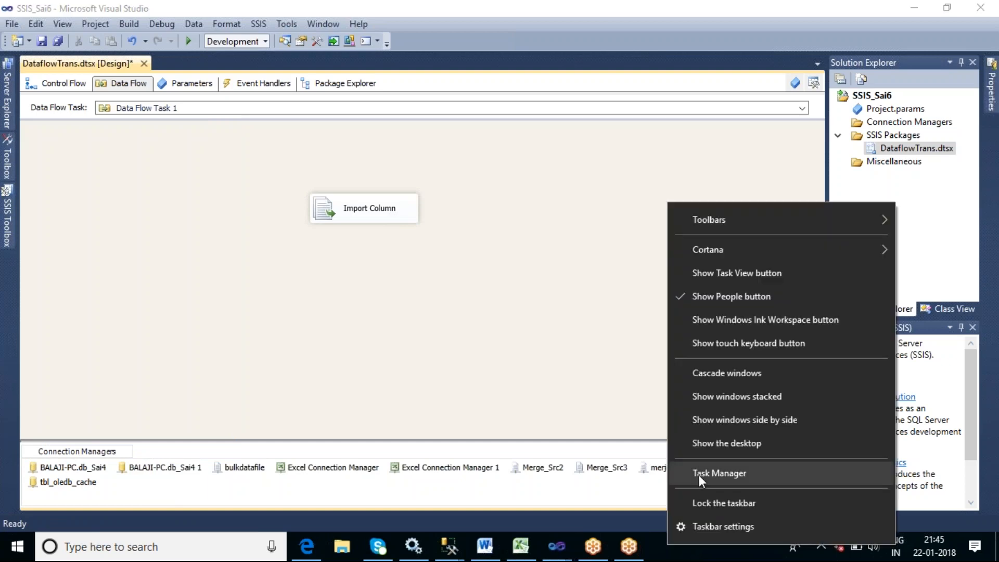
pyautogui.click(698, 446)
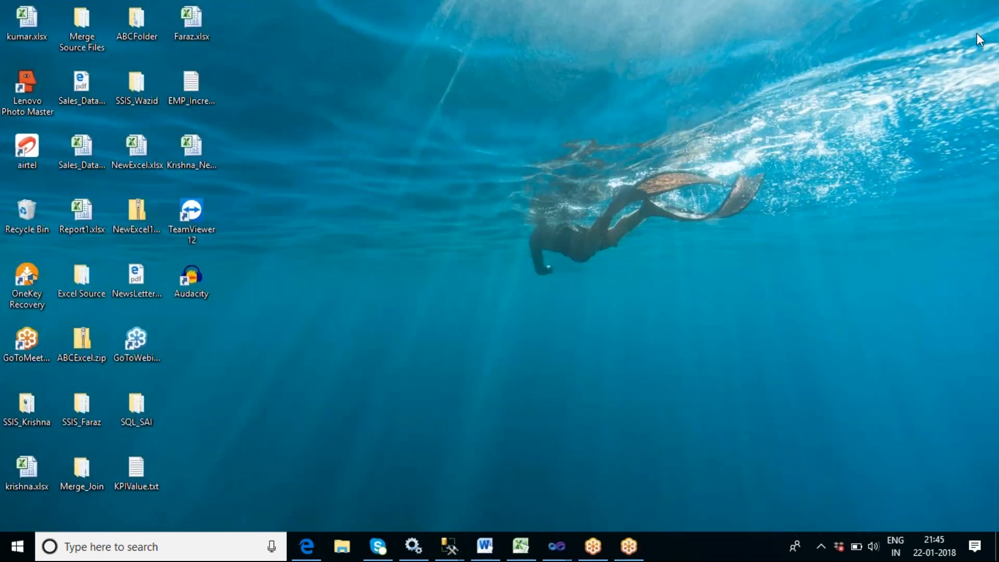
pyautogui.click(348, 548)
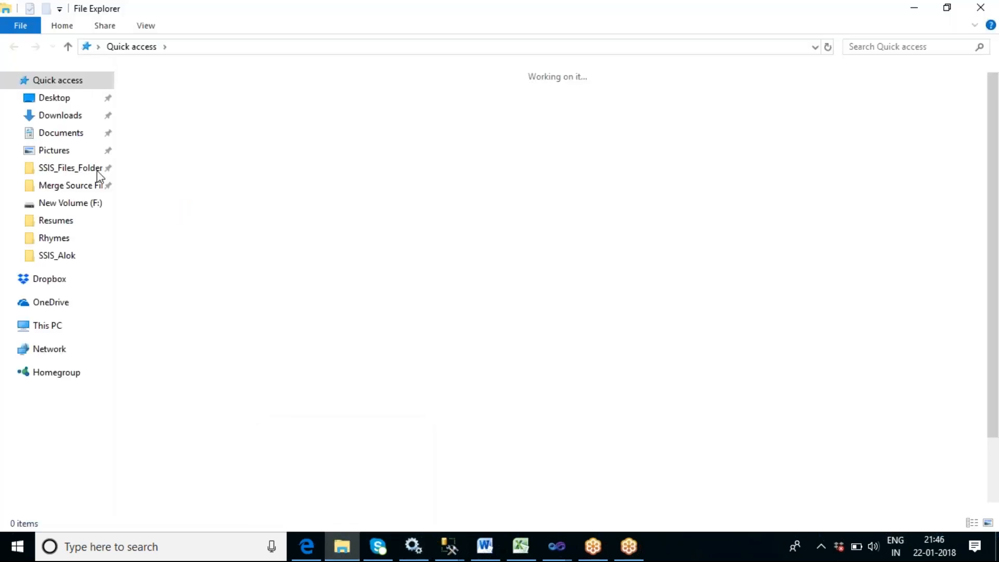
pyautogui.click(78, 208)
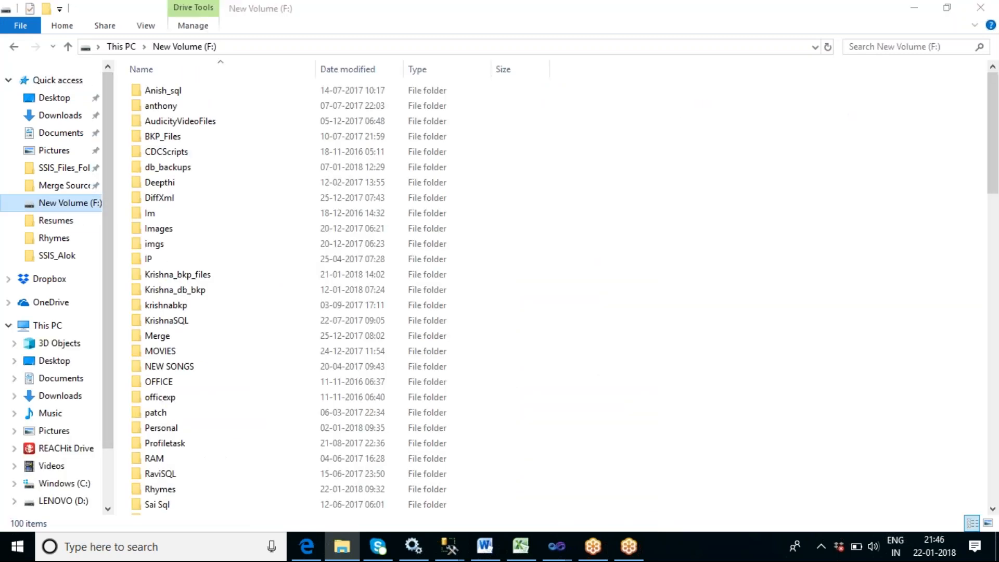
# - Browse the Images folder on F:, then open the imgs folder to review its files
pyautogui.click(165, 232)
pyautogui.doubleClick(165, 232)
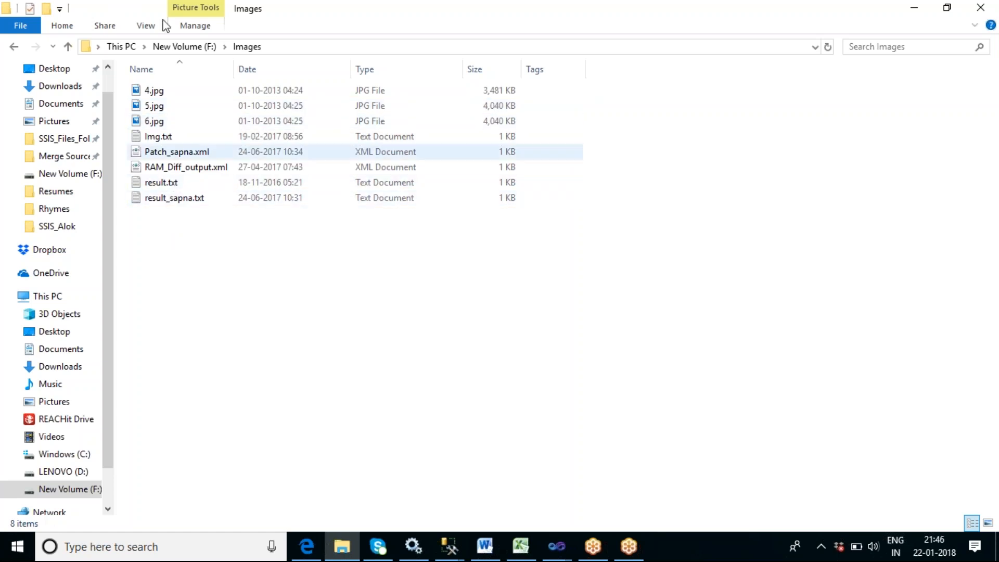
pyautogui.click(171, 51)
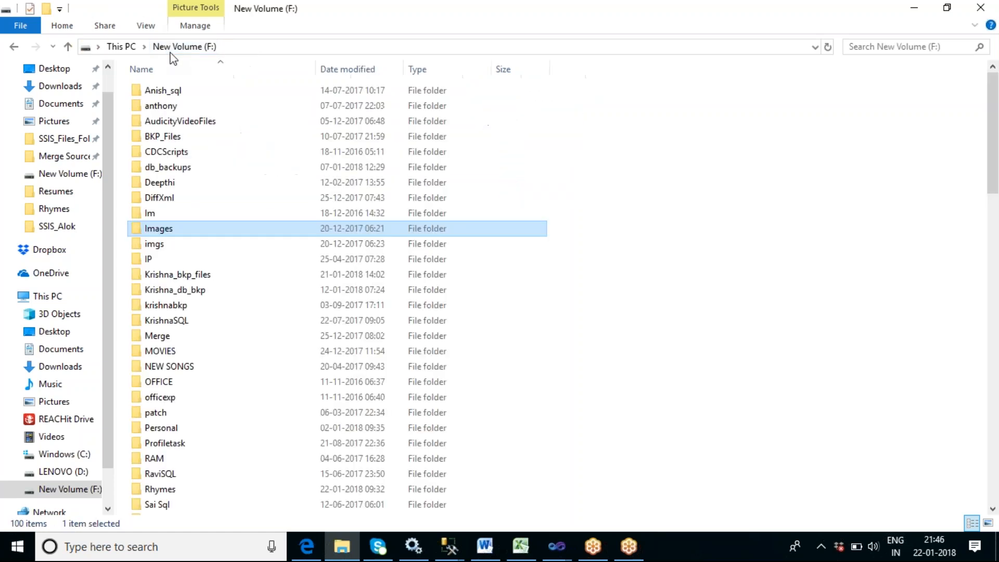
pyautogui.click(171, 244)
pyautogui.doubleClick(170, 245)
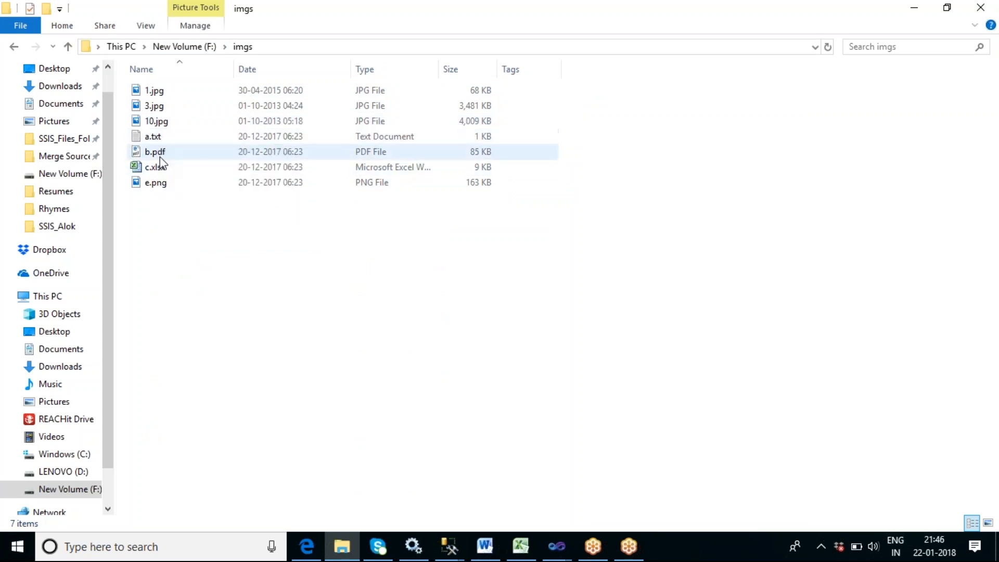
# - Open 1.jpg from the imgs folder in the Photos app, switching between Photos and File Explorer
pyautogui.click(159, 95)
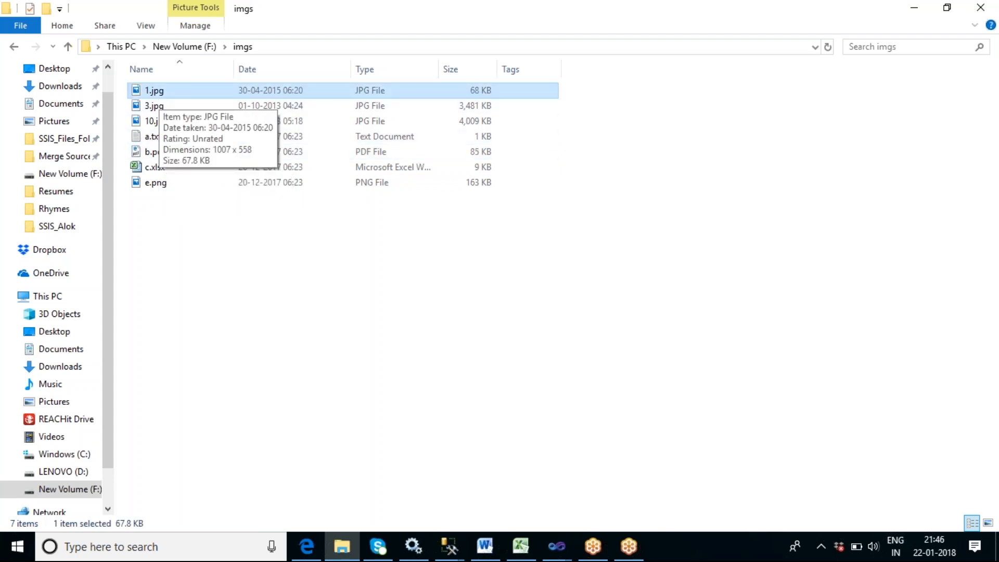
pyautogui.doubleClick(159, 95)
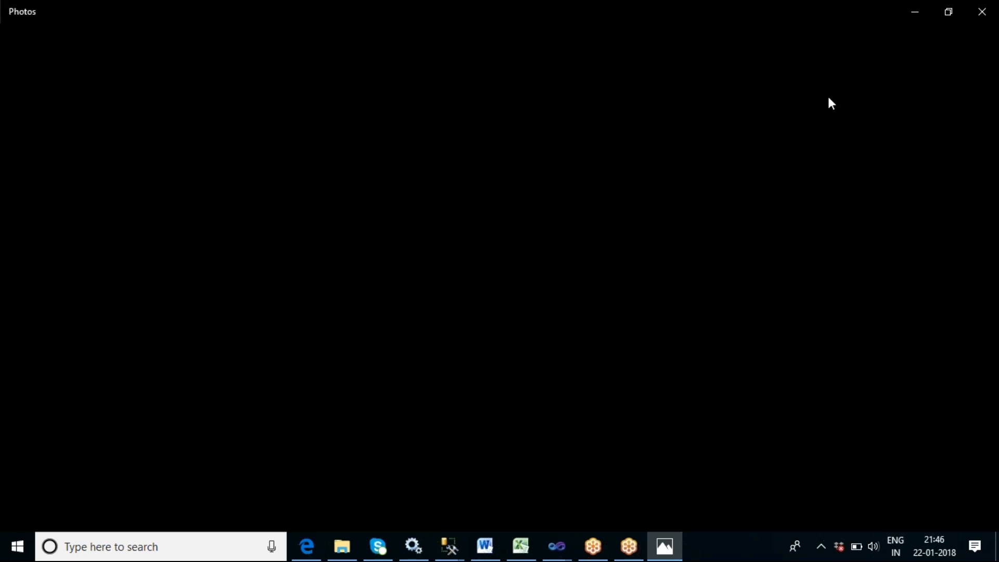
pyautogui.click(922, 14)
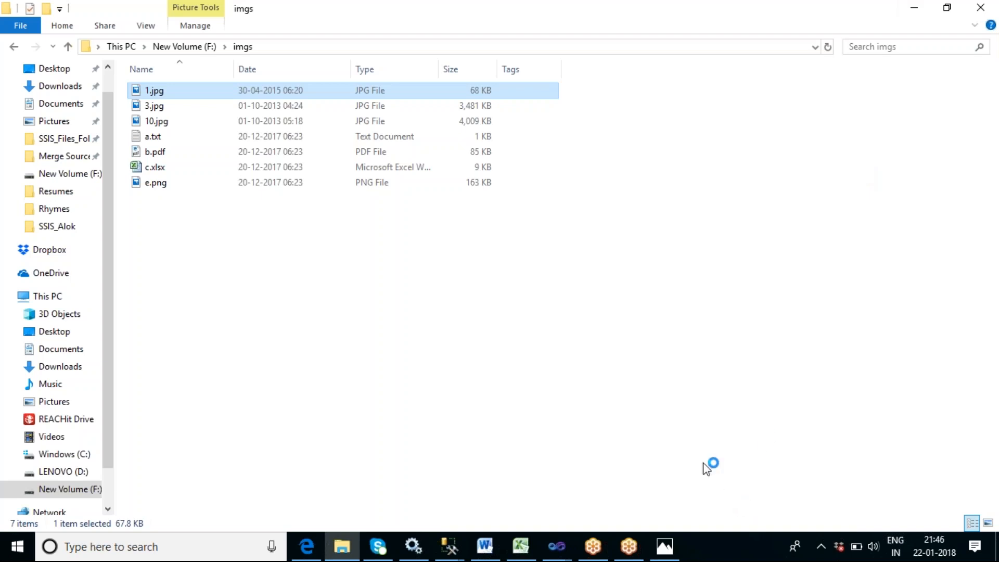
pyautogui.click(676, 545)
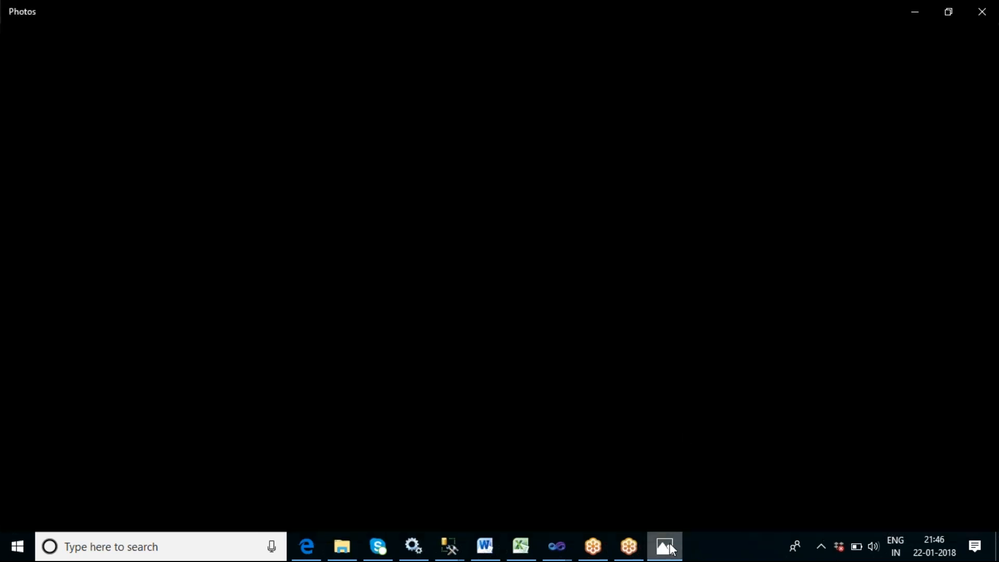
pyautogui.click(914, 21)
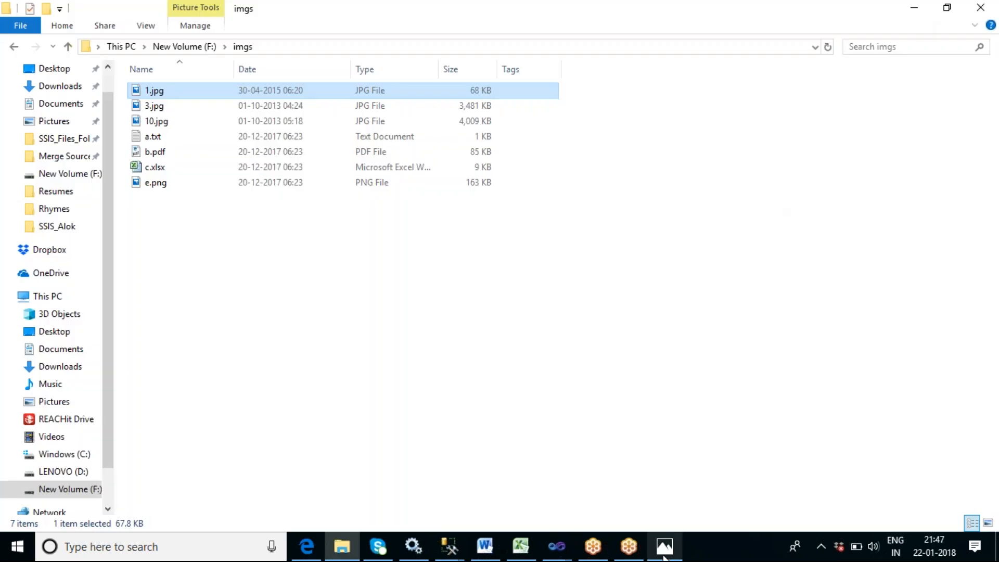
pyautogui.click(663, 554)
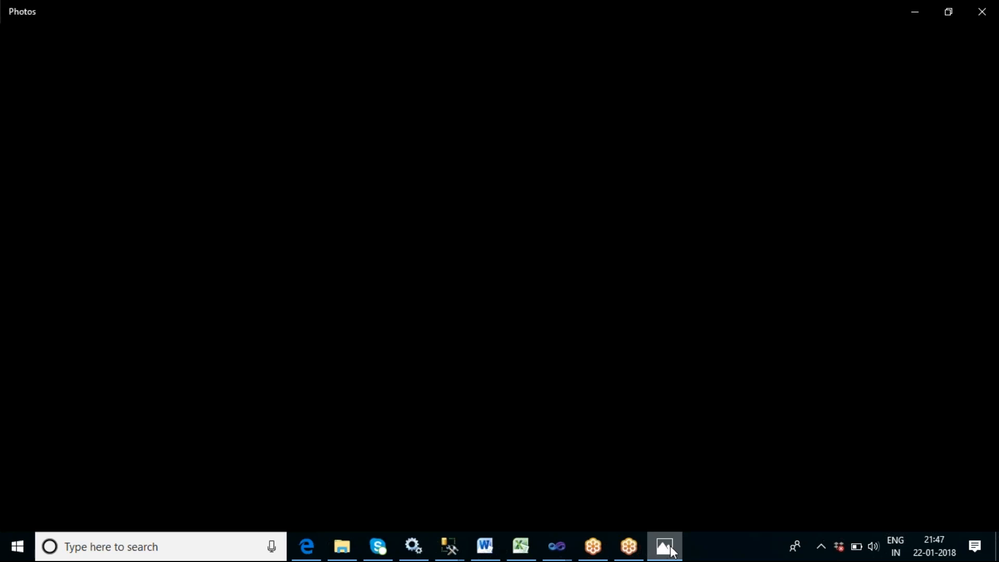
pyautogui.click(922, 20)
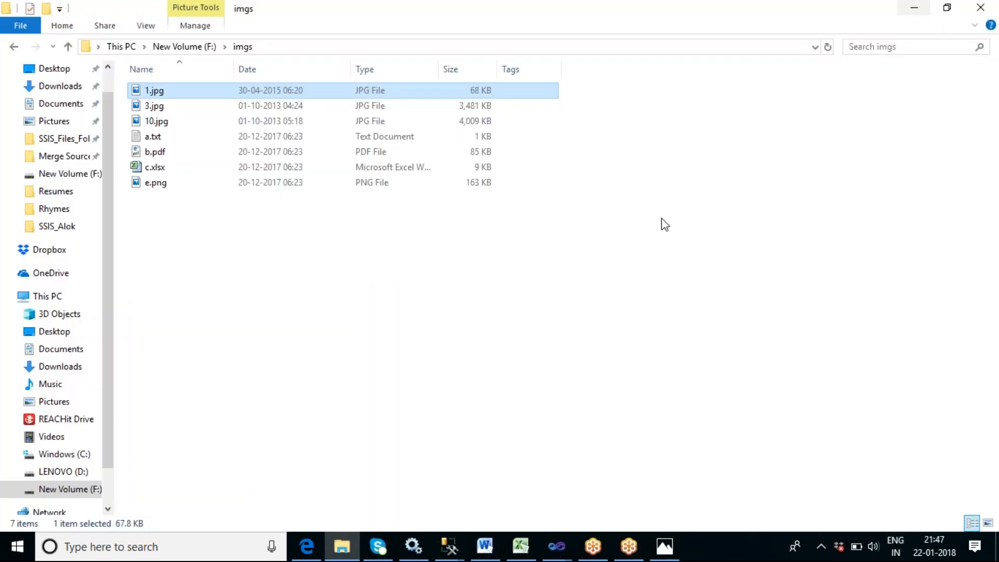
# - Browse the Images and Im folders on F:, then close the Photos window
pyautogui.click(201, 49)
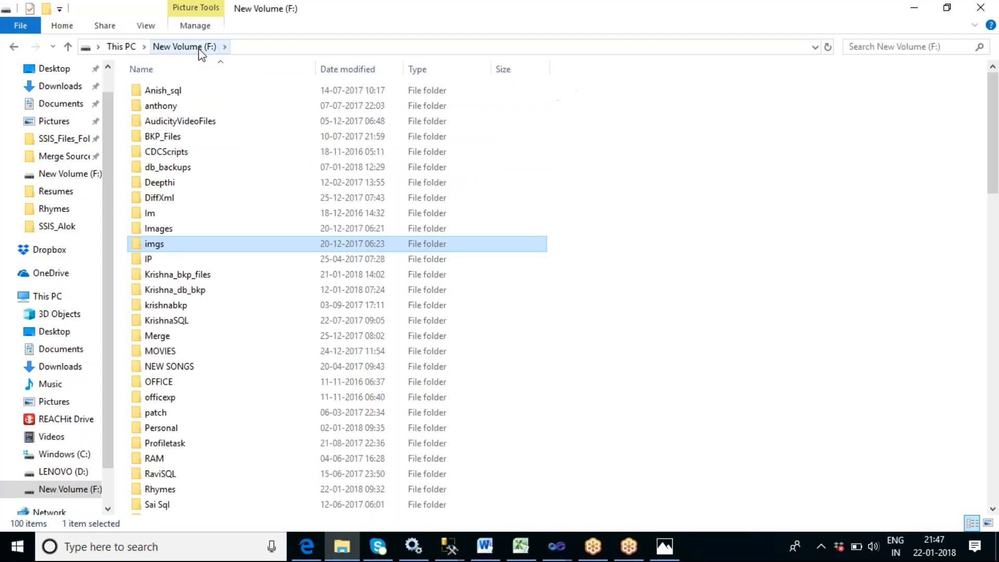
pyautogui.doubleClick(177, 232)
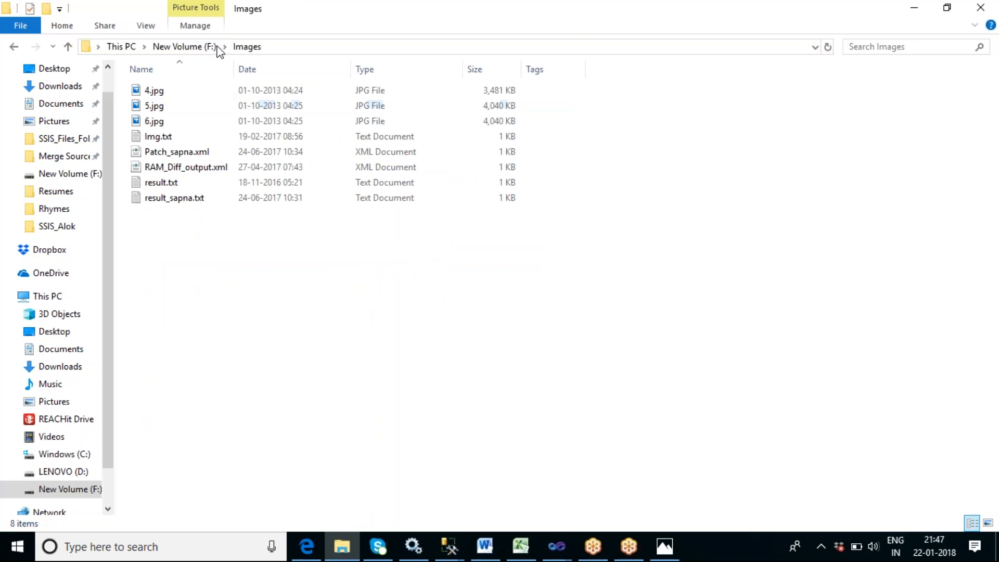
pyautogui.click(198, 46)
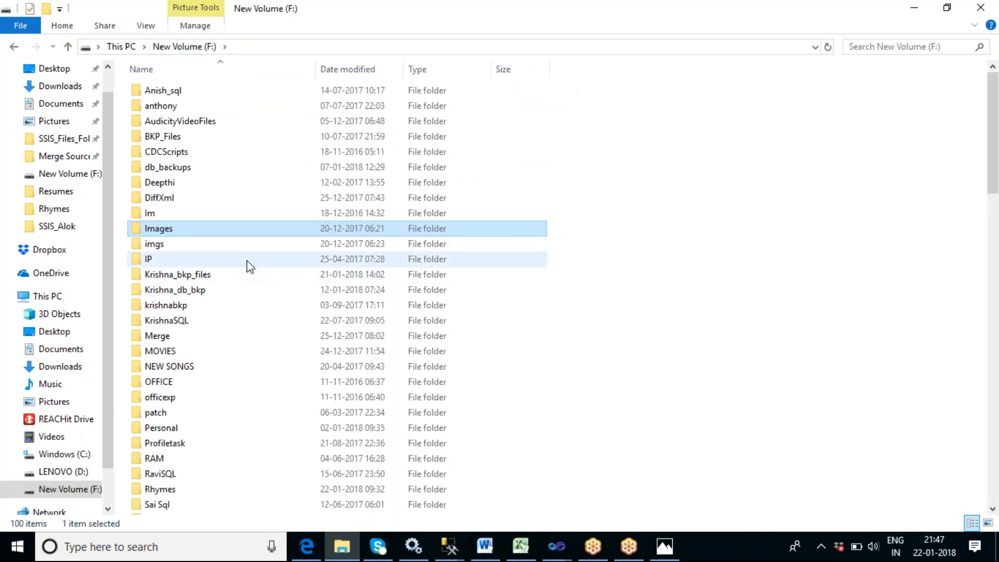
pyautogui.doubleClick(161, 215)
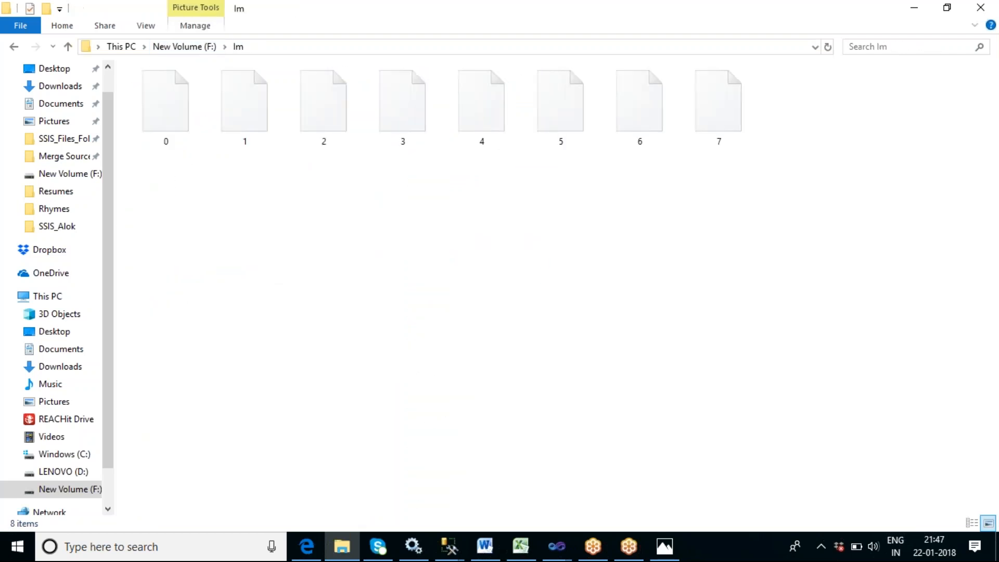
pyautogui.click(184, 47)
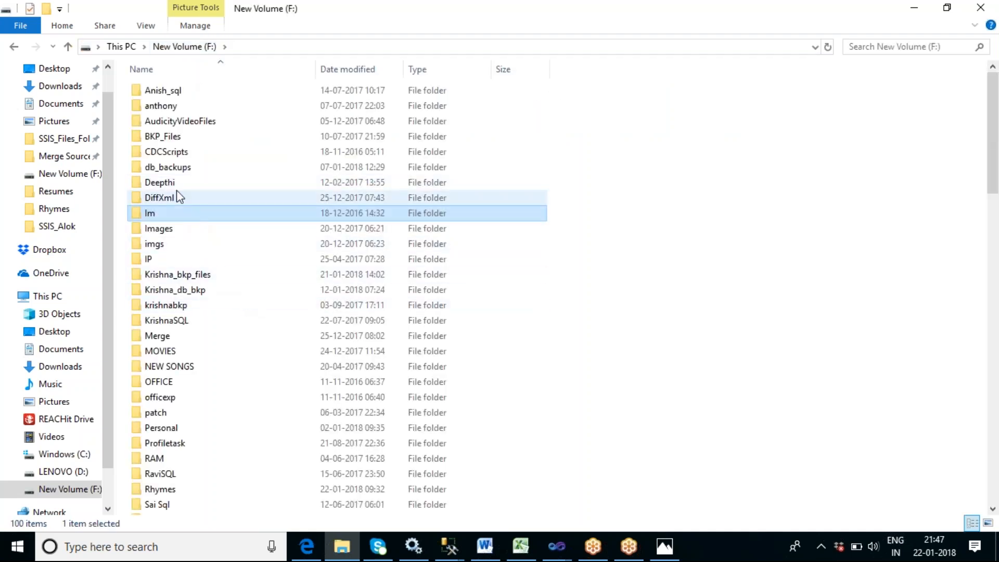
pyautogui.click(664, 546)
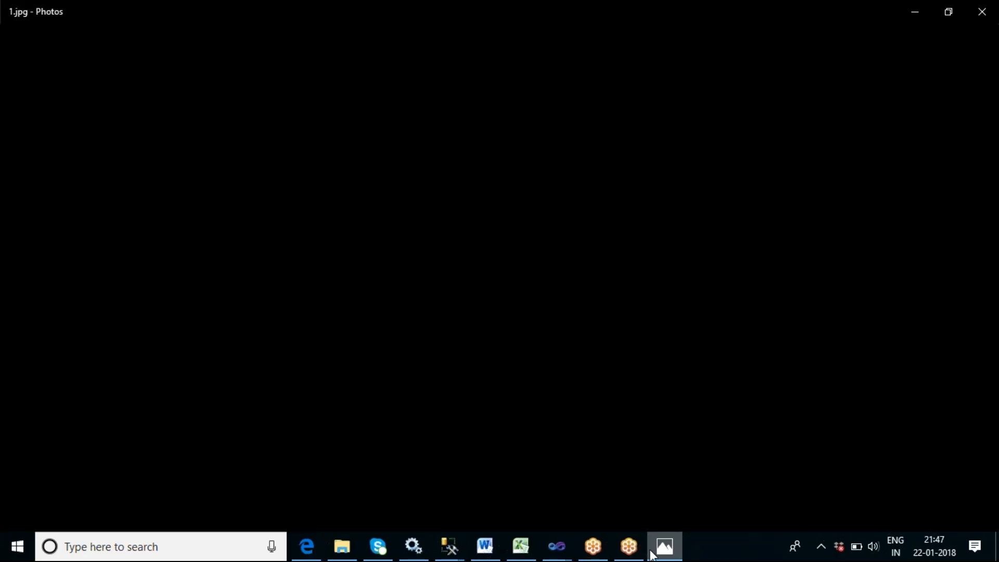
pyautogui.click(981, 12)
# - Reopen the imgs folder, view 1.jpg in Photos, and close it
pyautogui.doubleClick(174, 244)
pyautogui.click(149, 96)
pyautogui.press('Return')
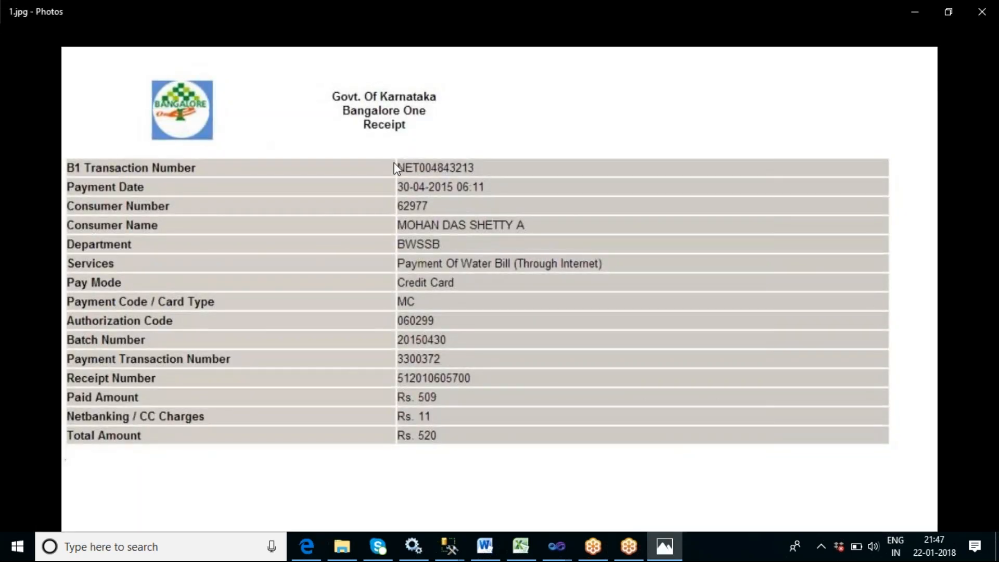
pyautogui.click(992, 11)
# - View 3.jpg and 10.jpg in Photos and a.txt in Notepad, closing each afterward
pyautogui.click(156, 109)
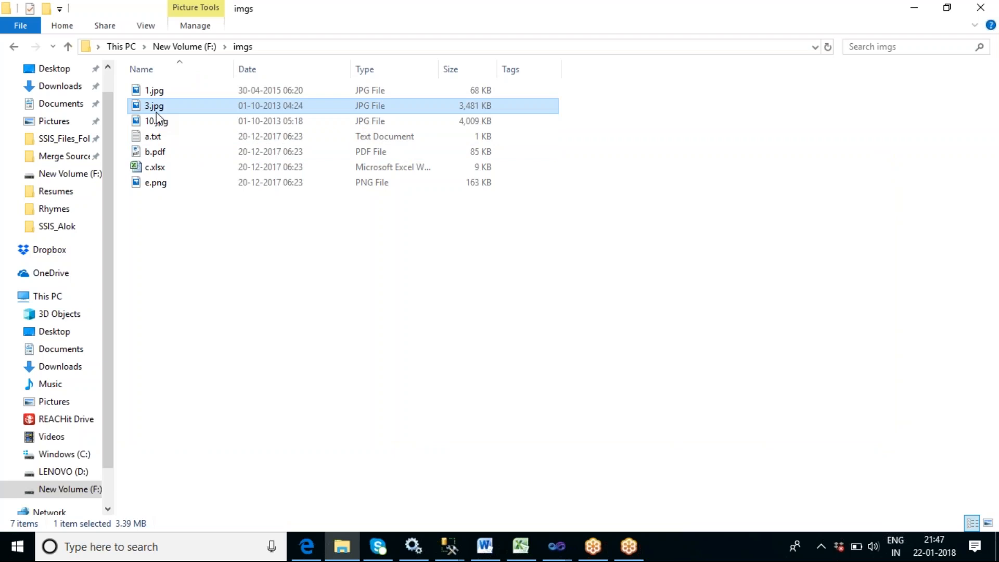
pyautogui.doubleClick(157, 111)
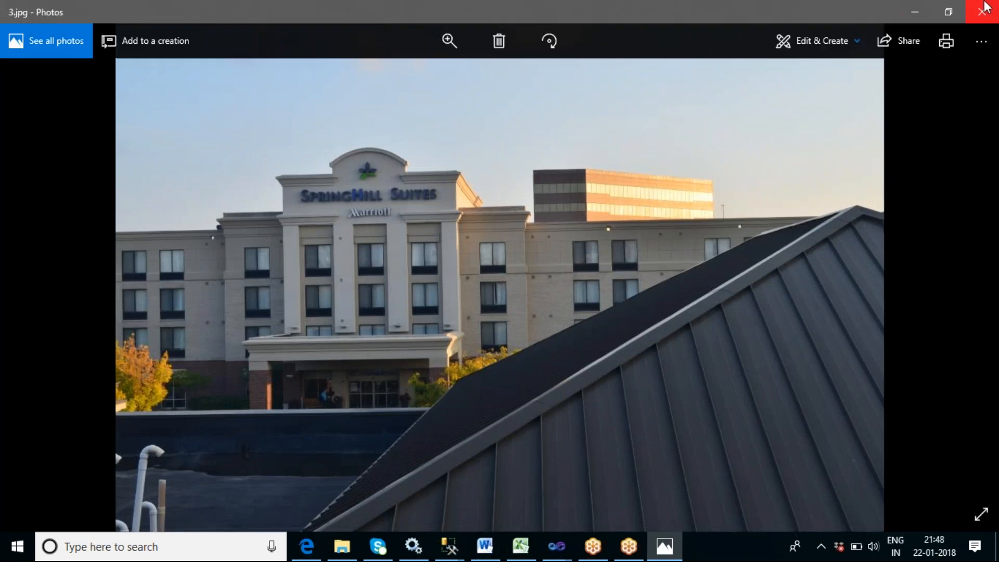
pyautogui.click(988, 11)
pyautogui.click(141, 126)
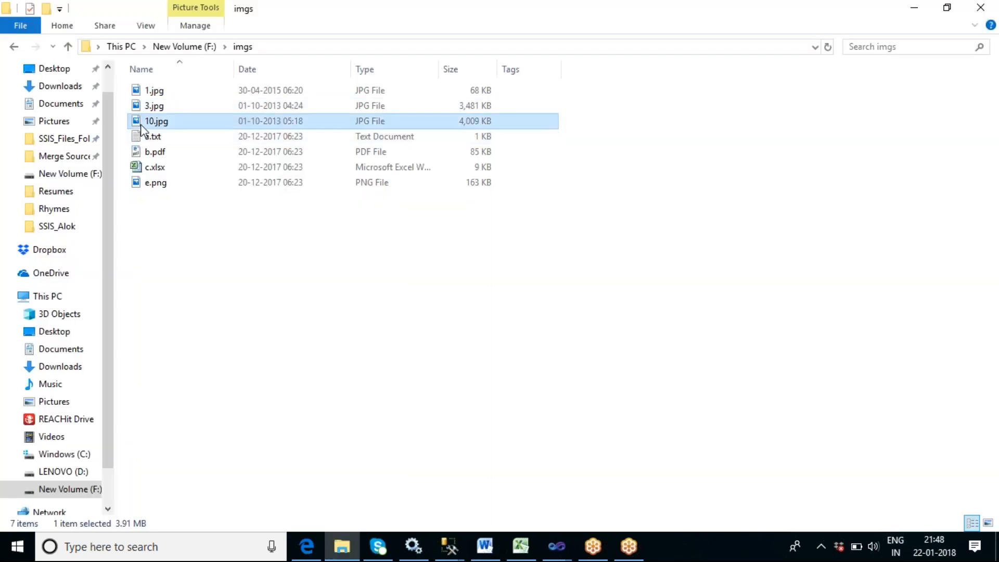
pyautogui.doubleClick(141, 125)
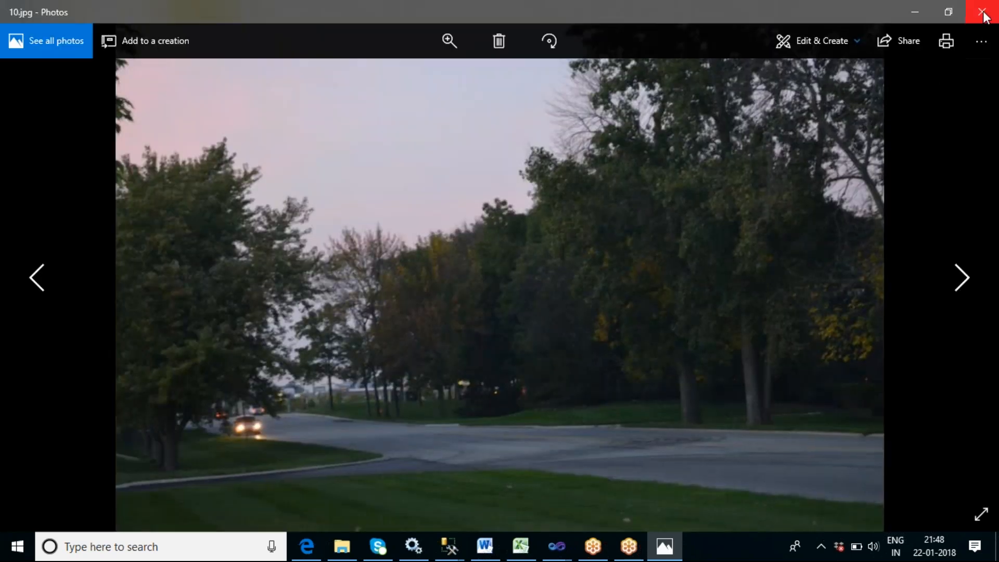
pyautogui.click(981, 11)
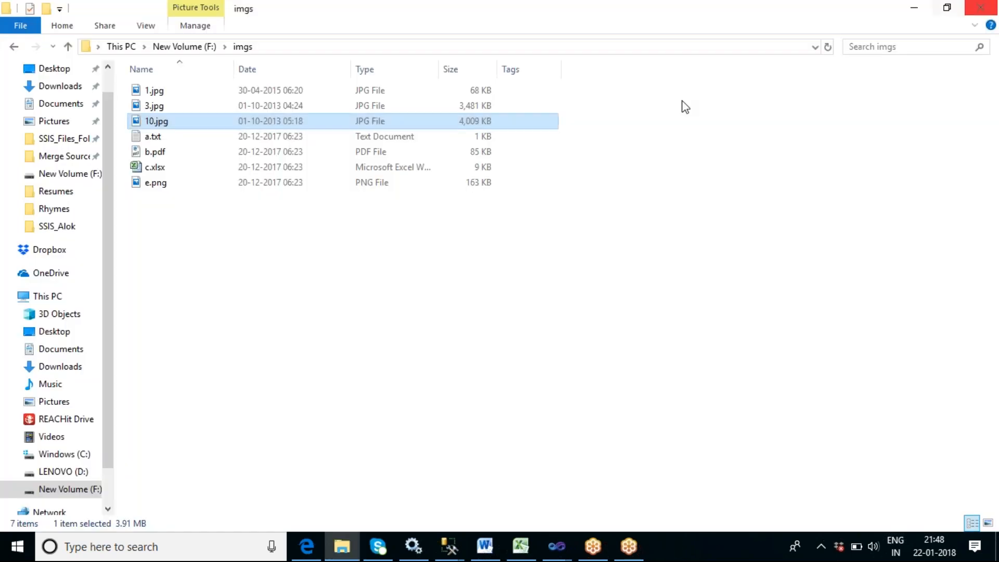
pyautogui.doubleClick(153, 141)
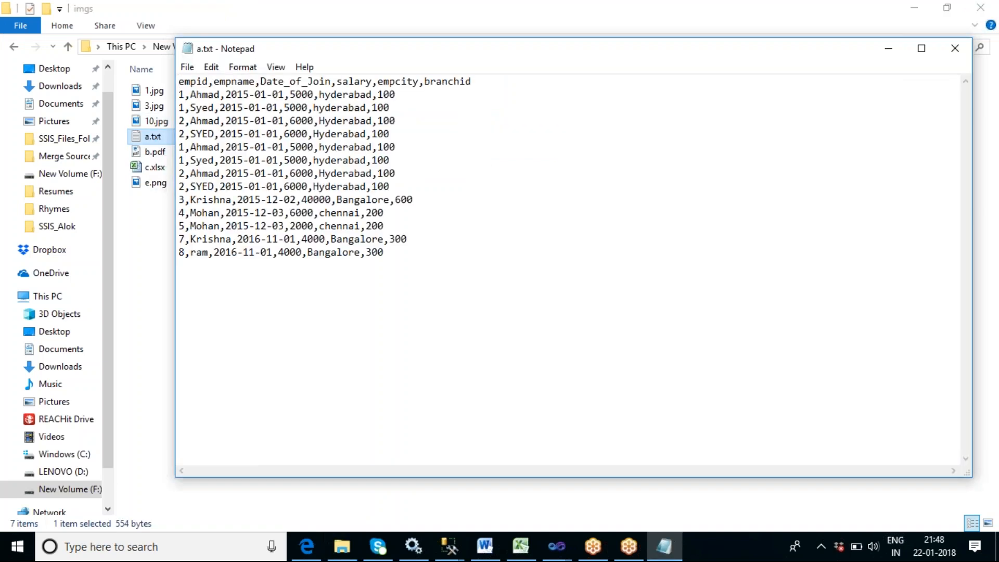
pyautogui.click(955, 48)
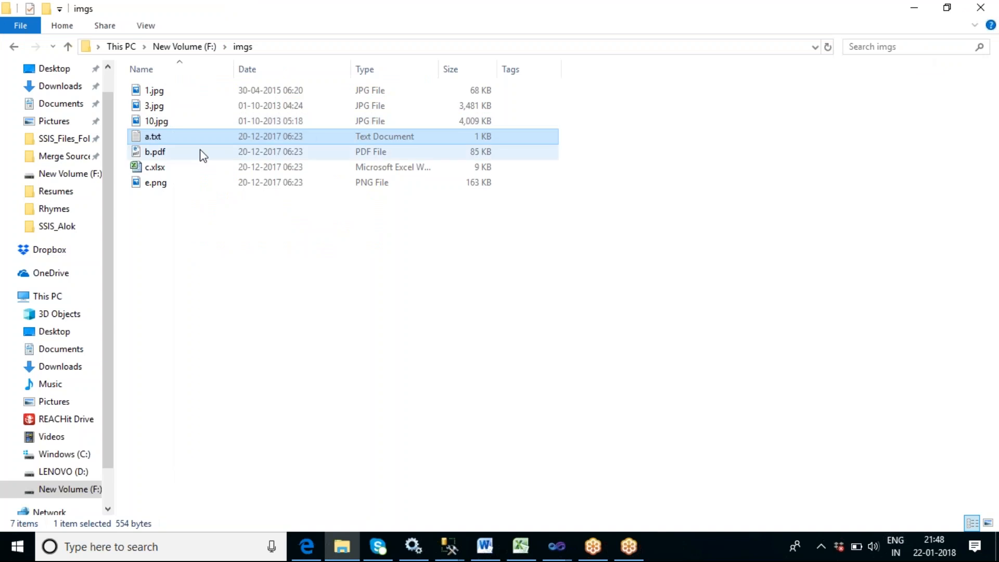
# - Open b.pdf from the imgs folder in the browser, view it, and close its tab
pyautogui.click(148, 154)
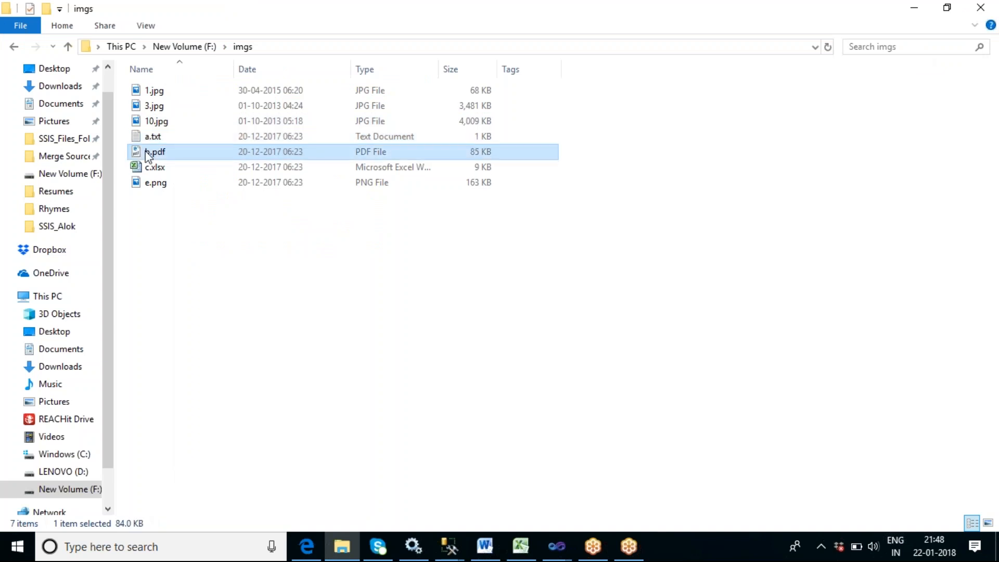
pyautogui.doubleClick(148, 154)
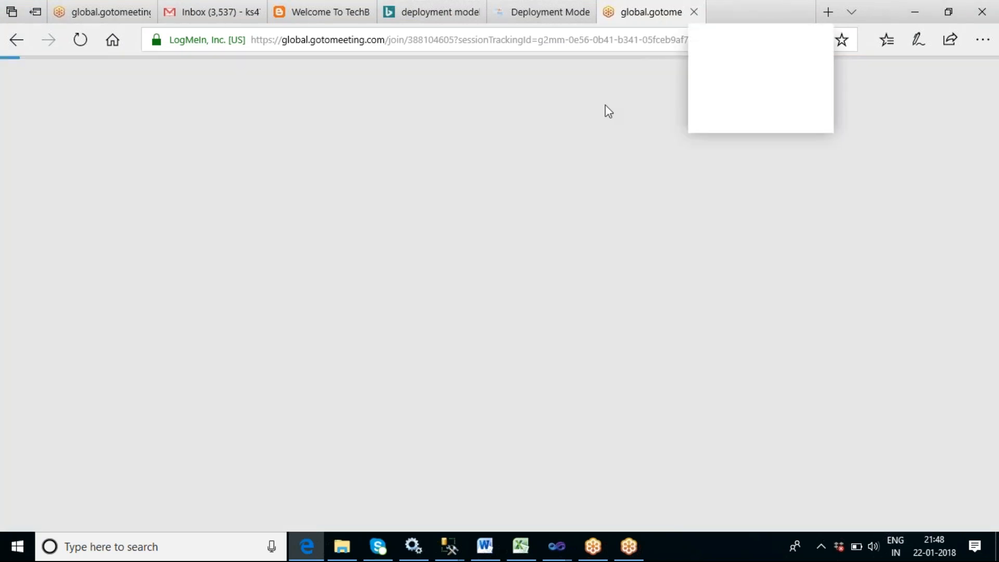
pyautogui.click(741, 13)
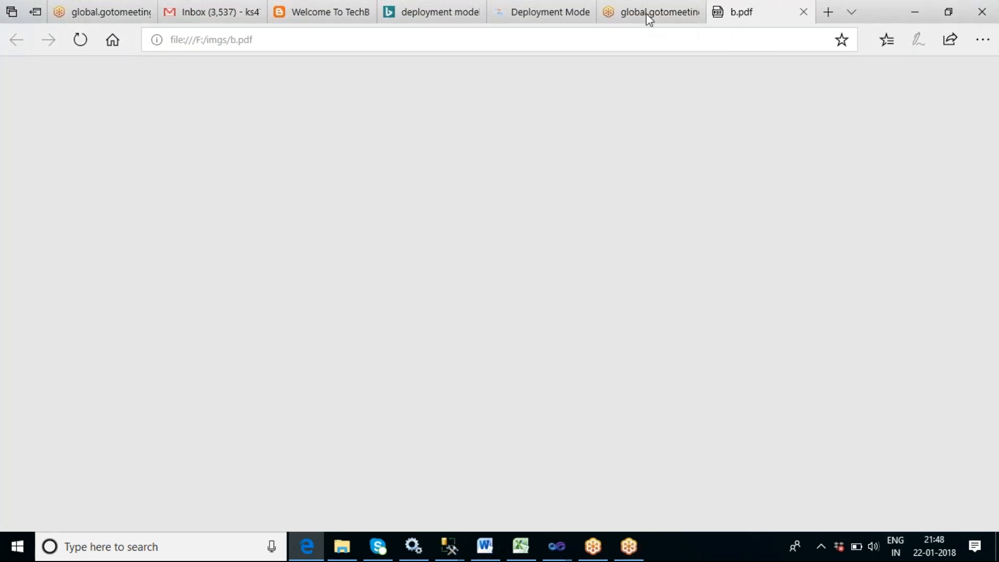
pyautogui.click(647, 16)
pyautogui.click(728, 15)
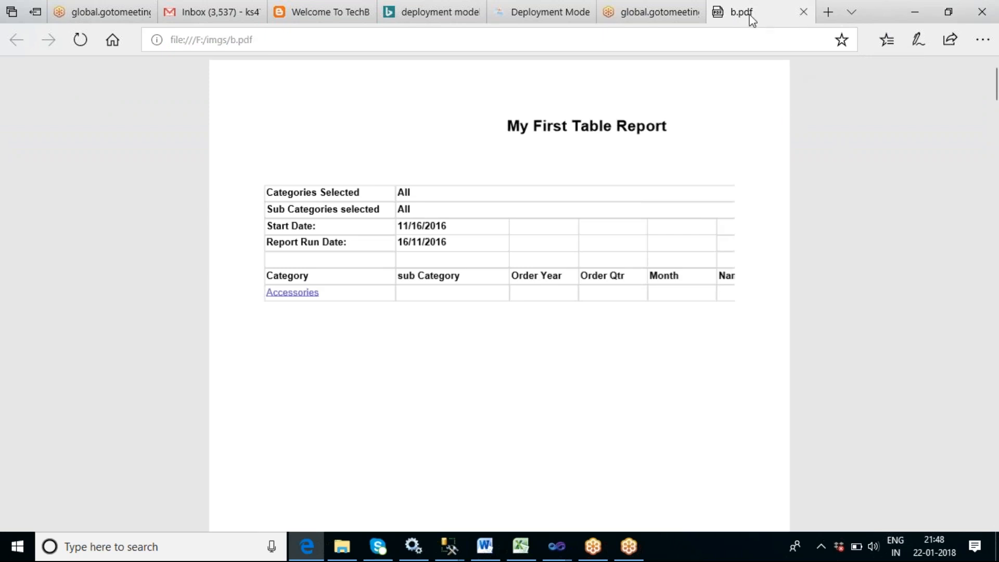
pyautogui.click(804, 12)
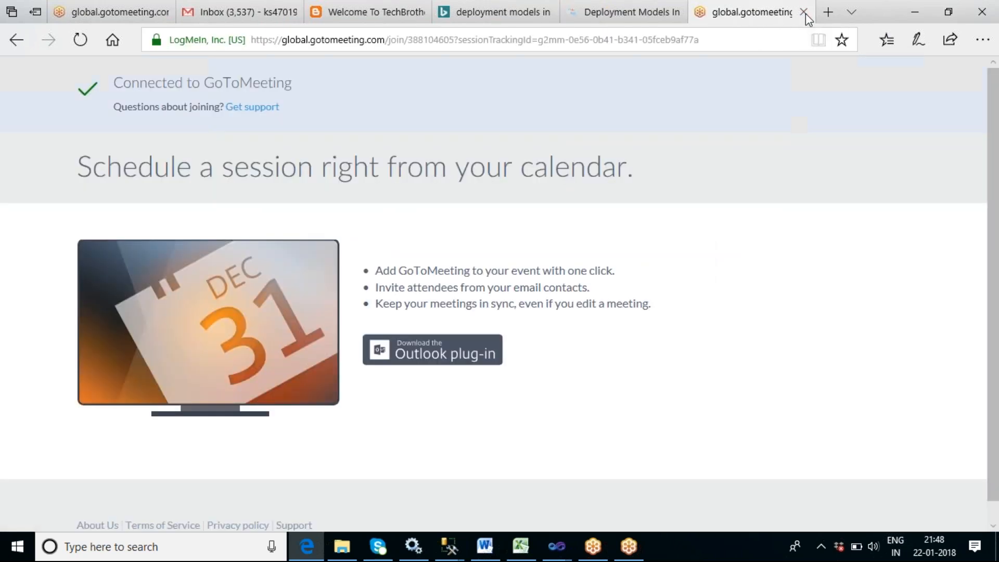
# - Minimize the browser, open c.xlsx from the imgs folder, then close Excel, saving the workbook changes
pyautogui.click(915, 12)
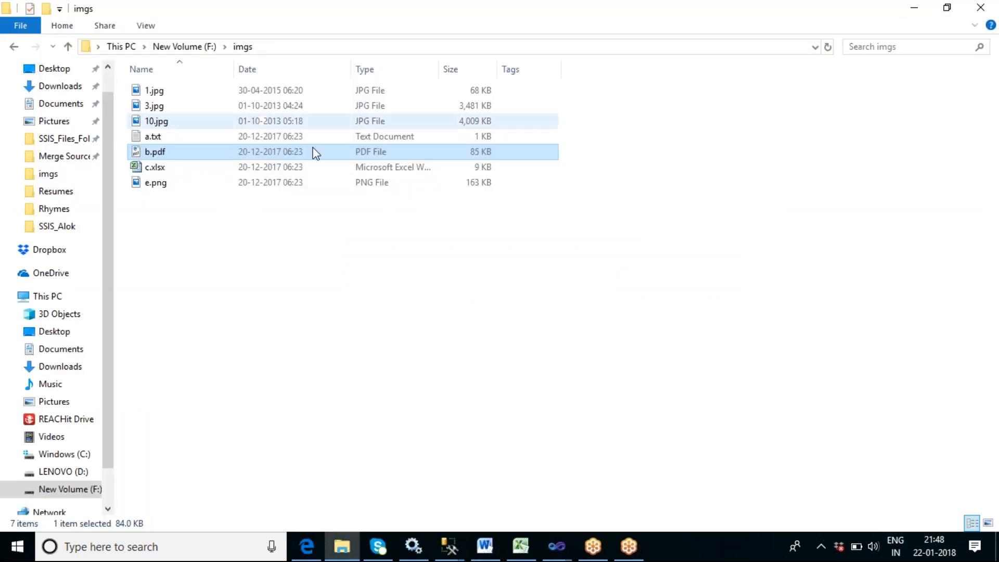
pyautogui.click(159, 167)
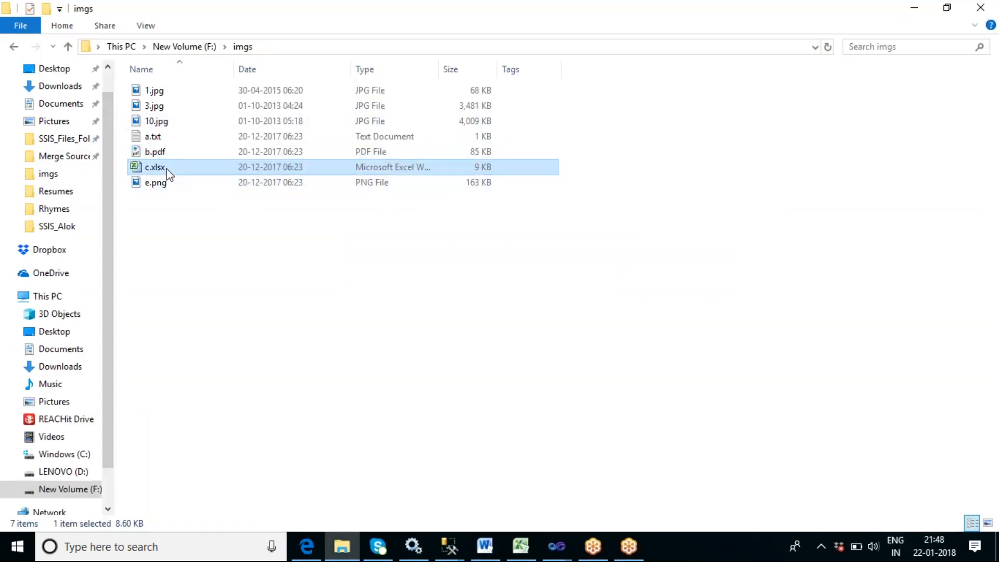
pyautogui.doubleClick(166, 169)
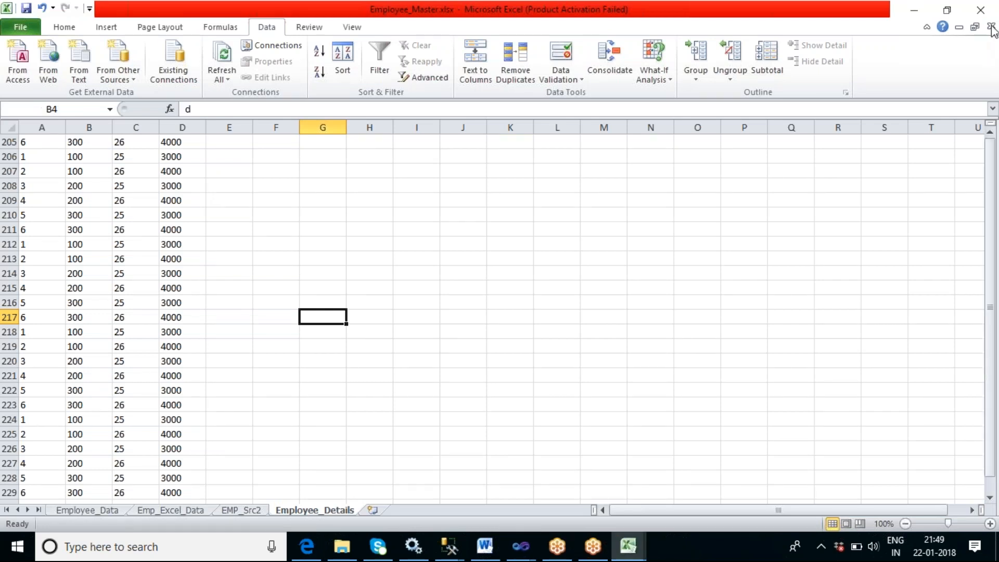
pyautogui.click(991, 27)
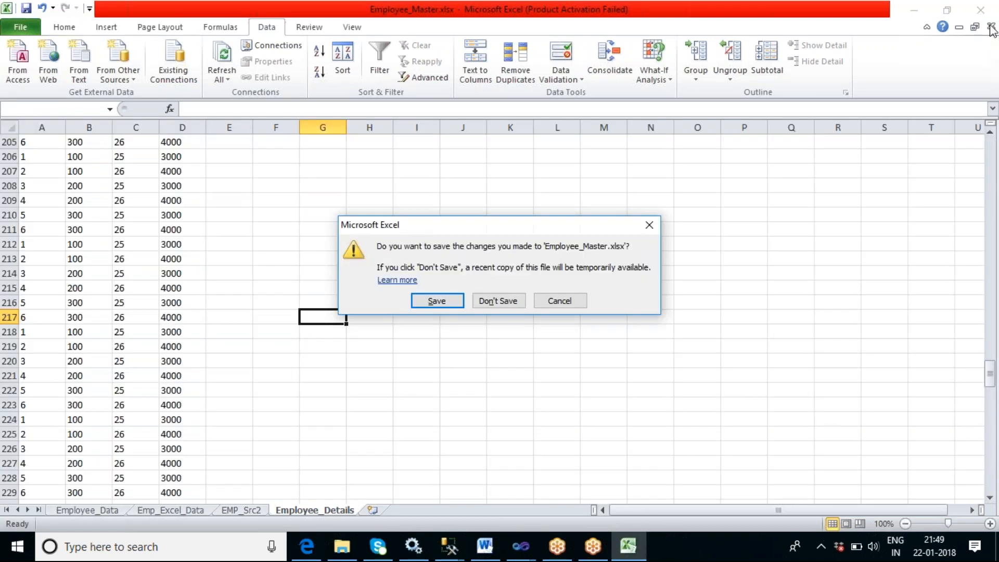
pyautogui.click(437, 300)
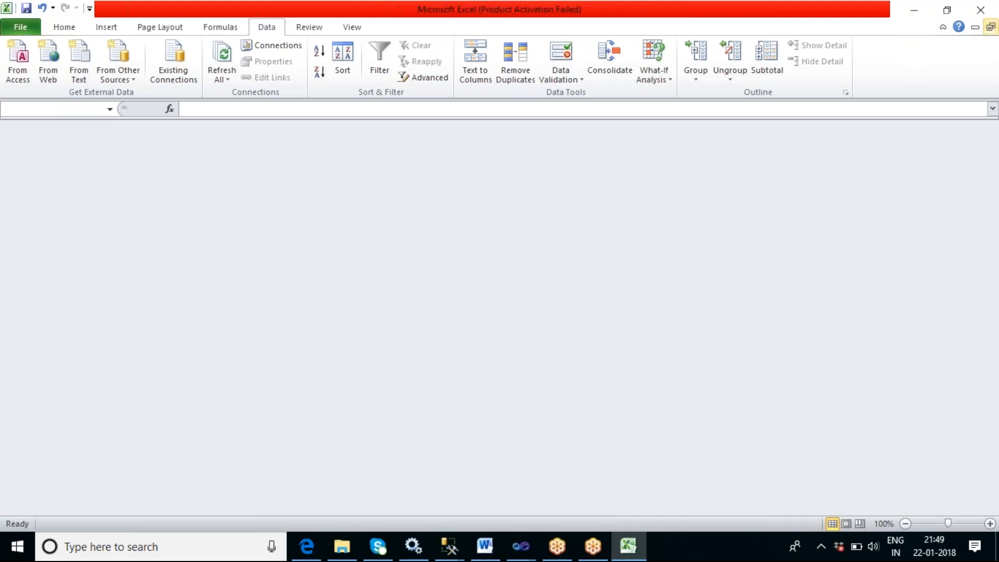
pyautogui.click(980, 9)
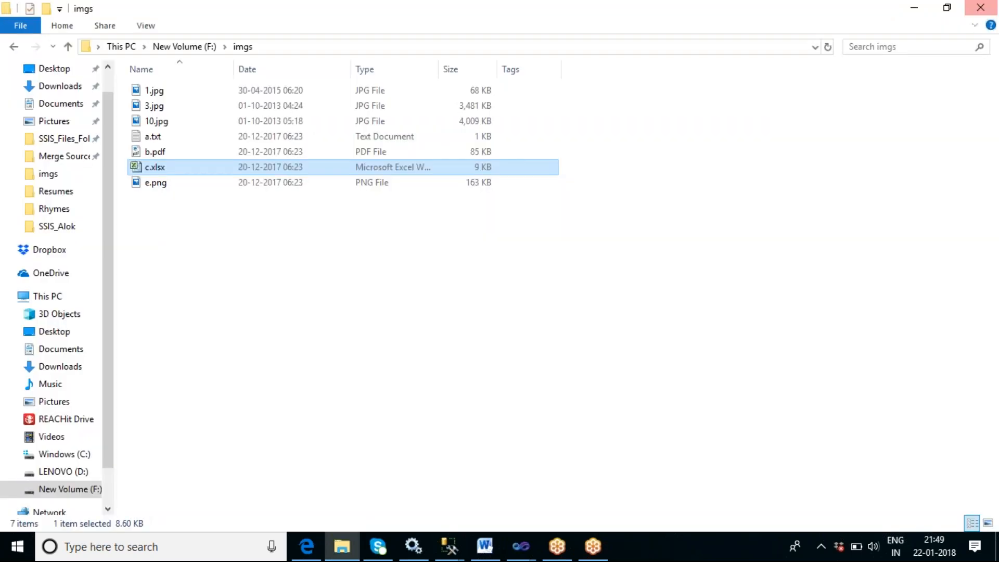
# - Open e.png from the imgs folder in Photos and close it
pyautogui.click(151, 185)
pyautogui.doubleClick(151, 184)
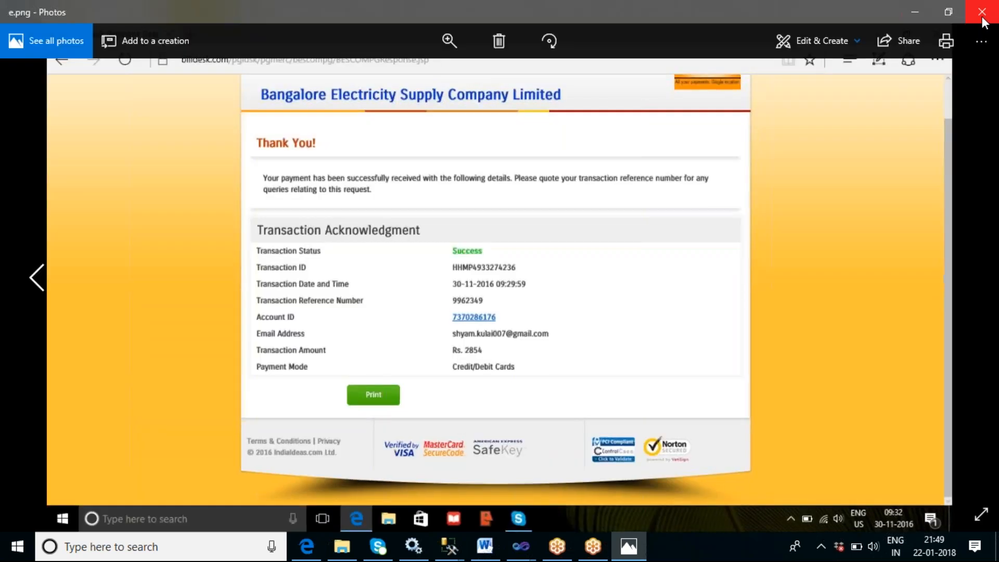
pyautogui.click(981, 18)
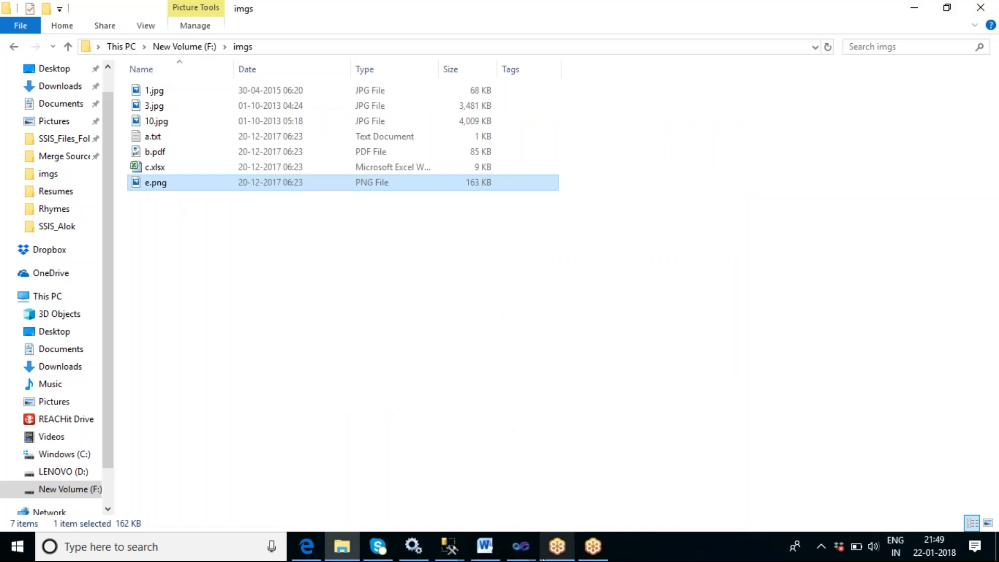
# - Create a new text document named Path in the imgs folder
pyautogui.moveTo(525, 550)
pyautogui.click(275, 255)
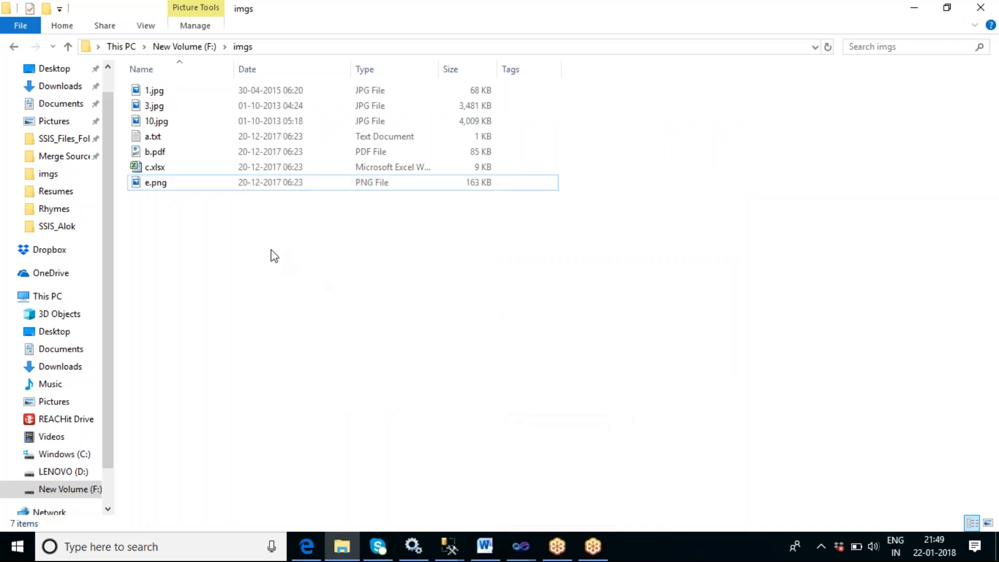
pyautogui.rightClick(187, 225)
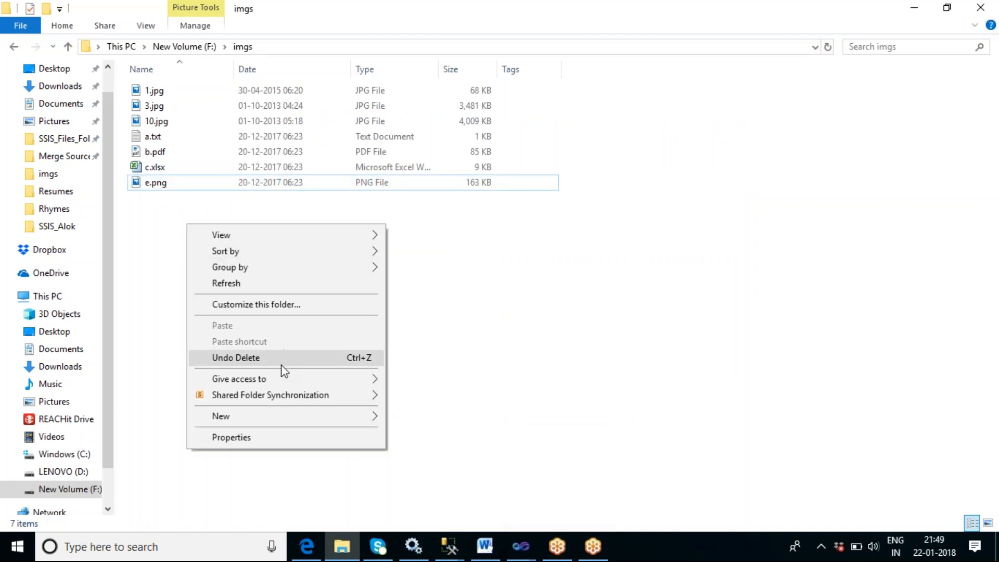
pyautogui.moveTo(379, 416)
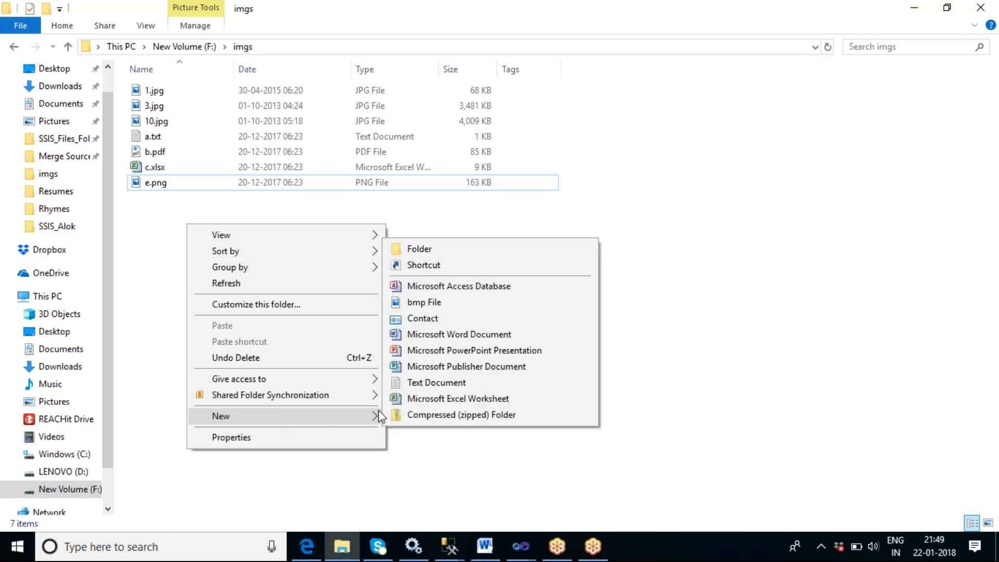
pyautogui.click(455, 383)
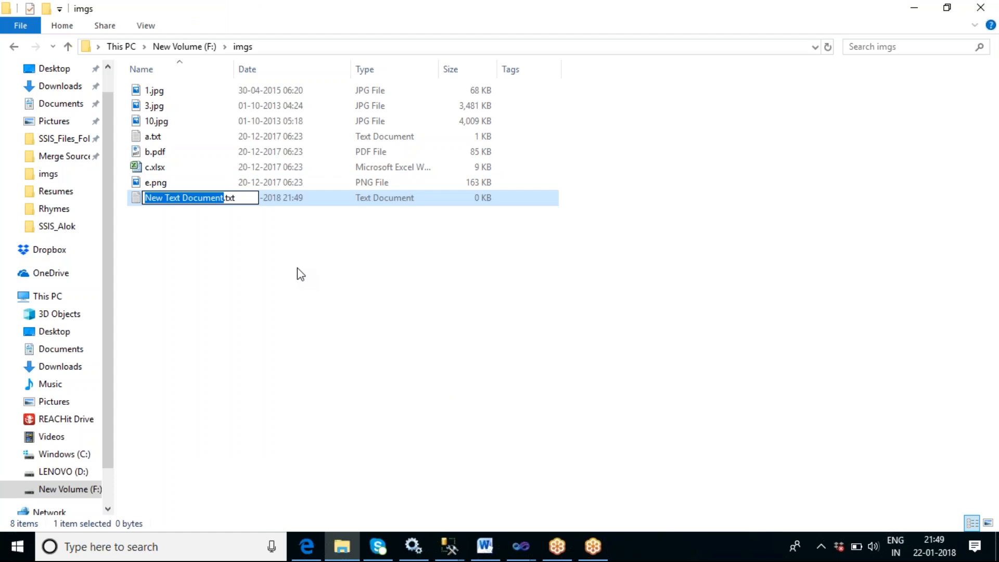
pyautogui.write('Path')
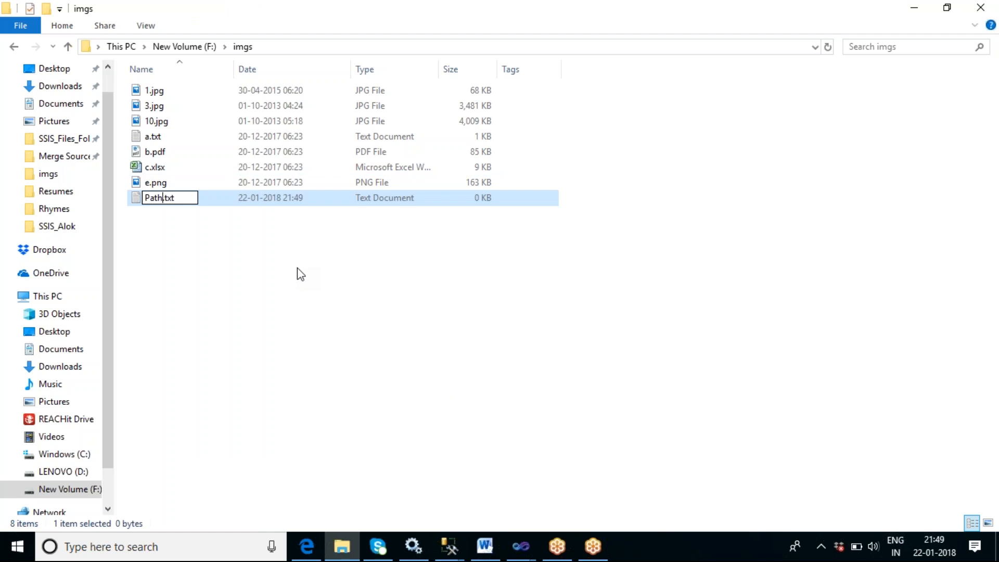
pyautogui.click(297, 273)
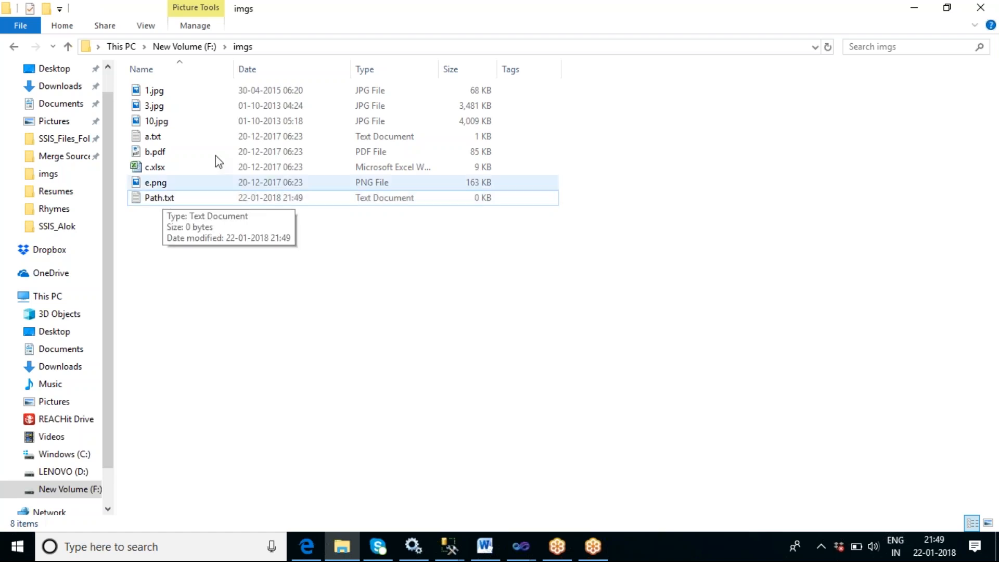
# - Copy the full path F:\imgs\1.jpg from 1.jpg's Properties security tab, then cancel the dialog
pyautogui.click(267, 48)
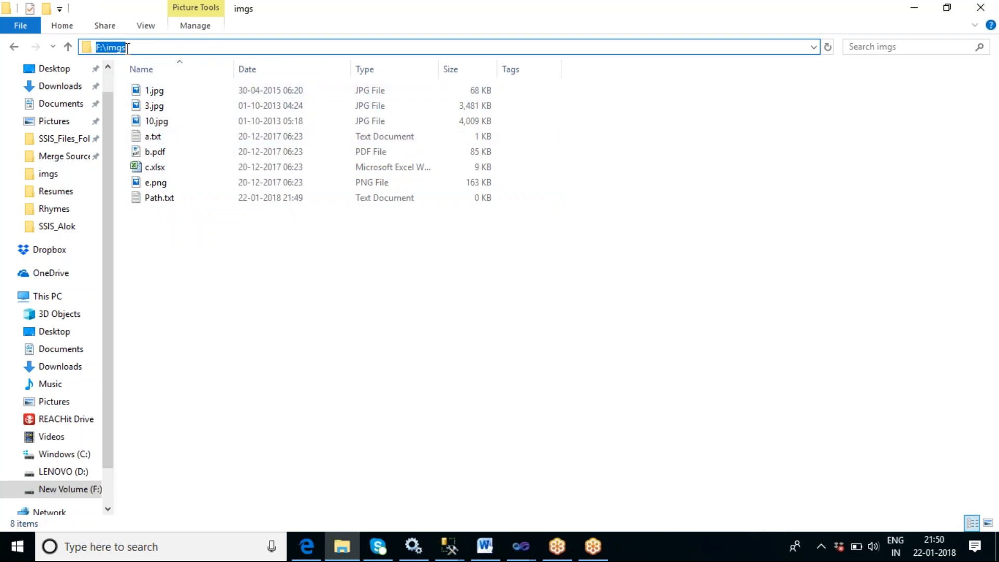
pyautogui.click(165, 98)
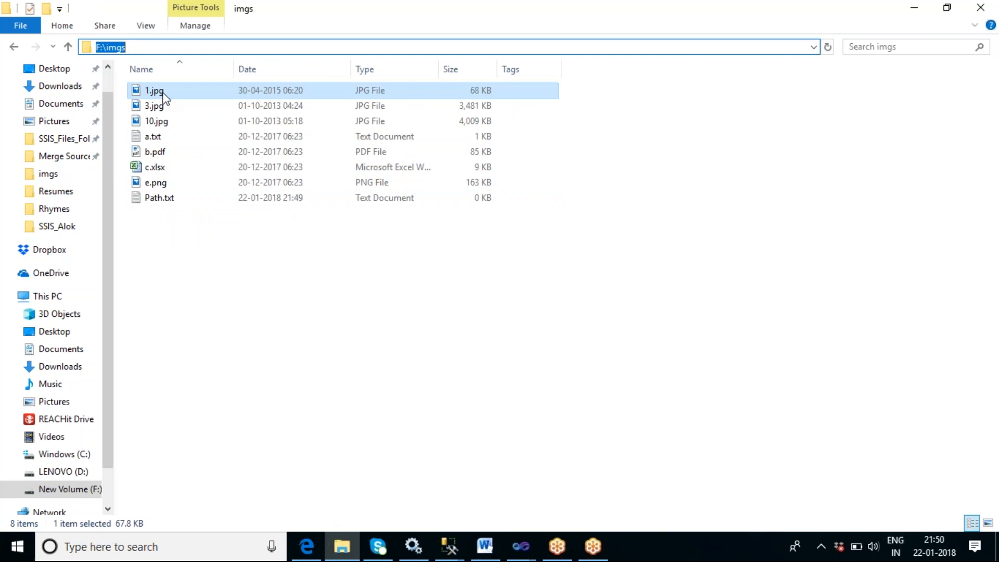
pyautogui.rightClick(165, 97)
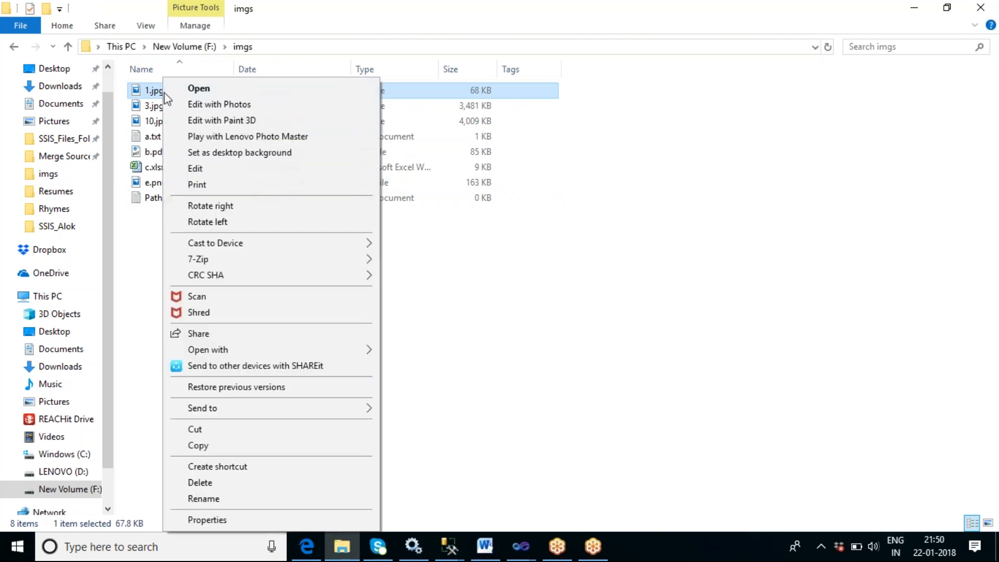
pyautogui.click(230, 521)
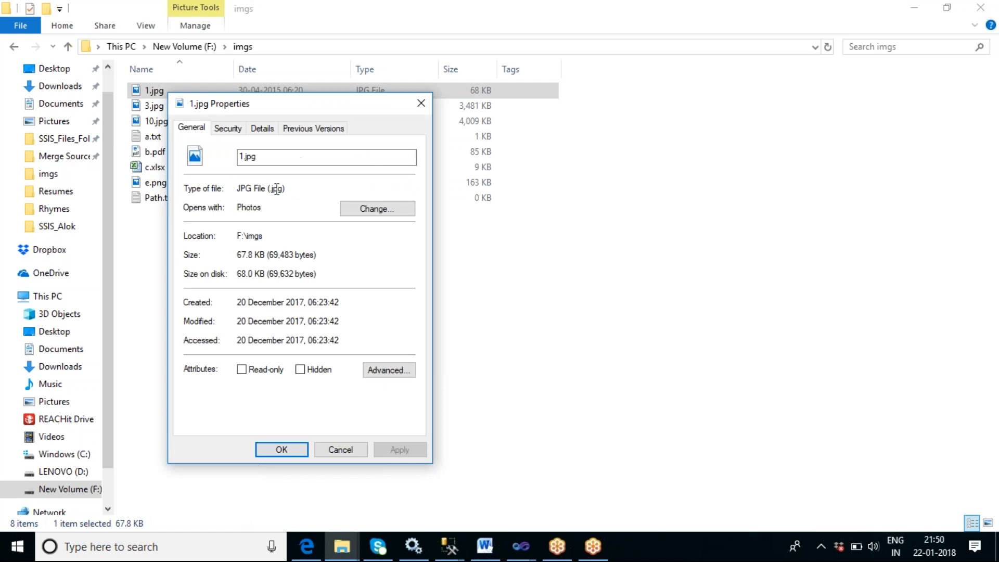
pyautogui.click(235, 129)
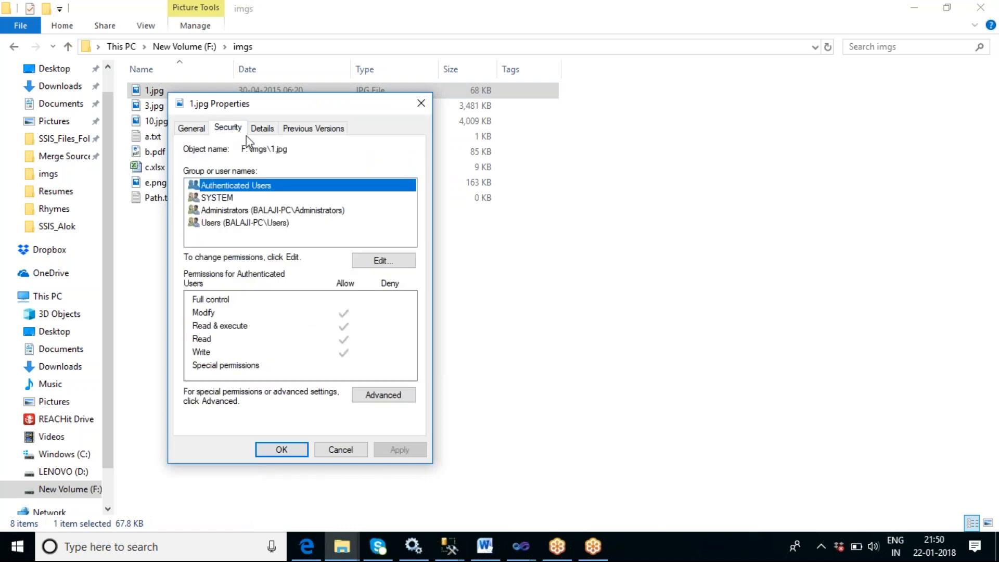
pyautogui.click(288, 150)
pyautogui.moveTo(288, 150); pyautogui.dragTo(241, 150)
pyautogui.hotkey('ctrl', 'c')
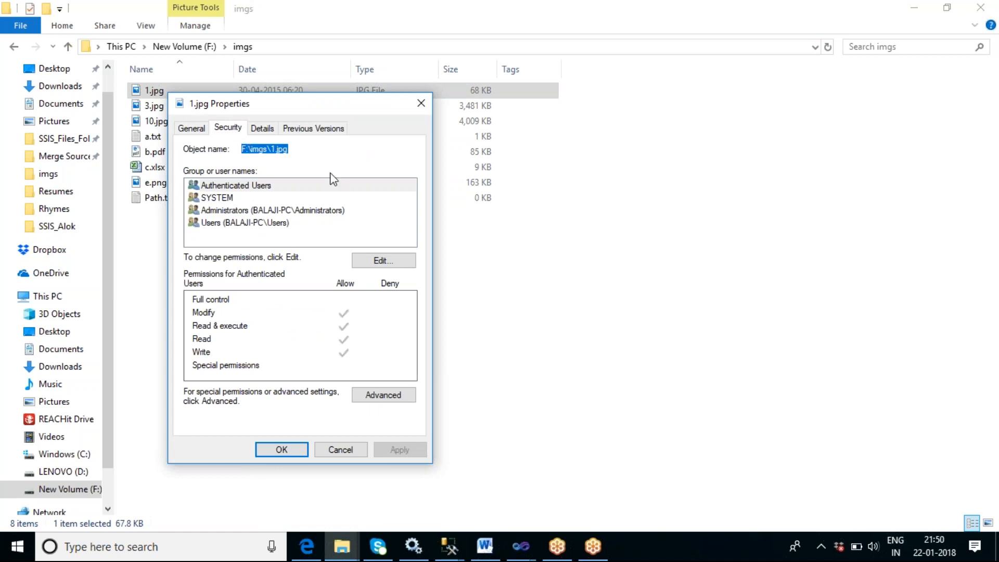
pyautogui.click(345, 451)
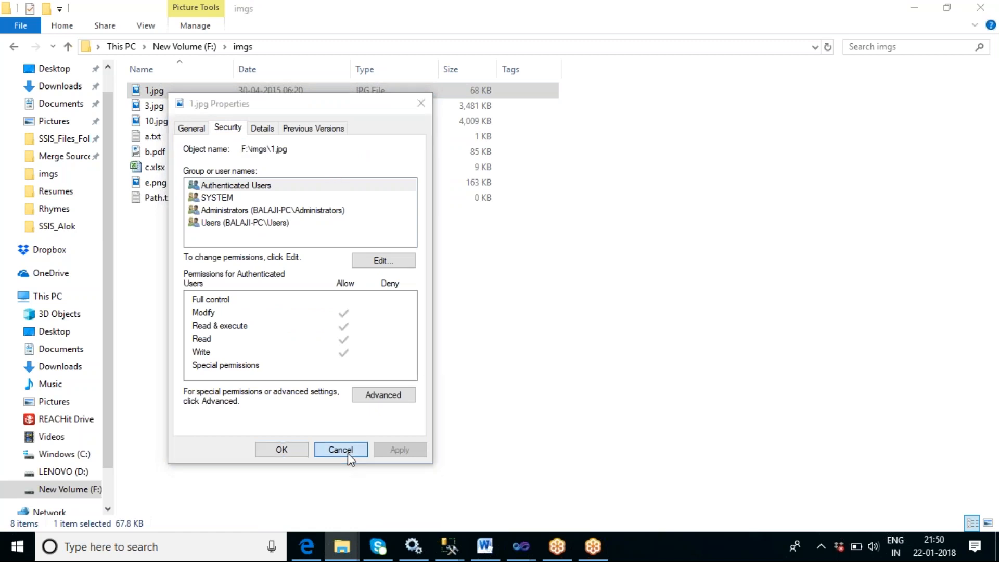
# - Open Path.txt in Notepad and enter the header FilePath followed by the line F:\imgs\1.jpg
pyautogui.doubleClick(169, 199)
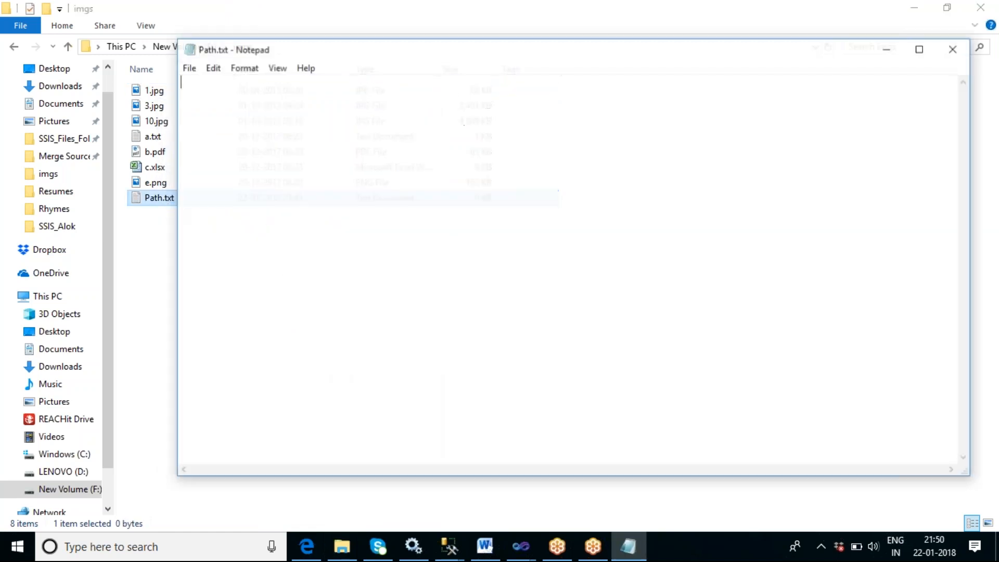
pyautogui.write('F')
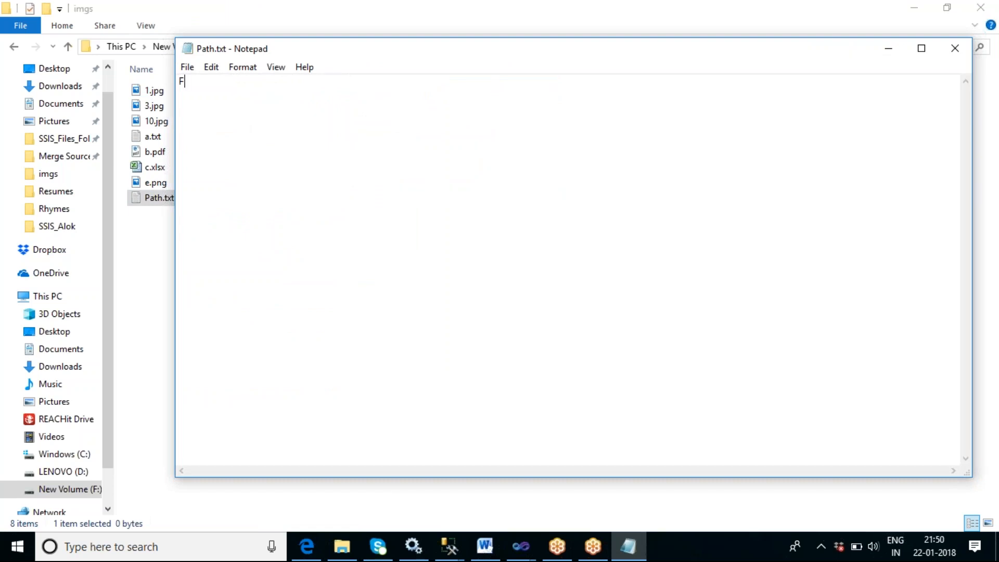
pyautogui.write('ilePath ')
pyautogui.write('F:\\imgs\\1.jpg')
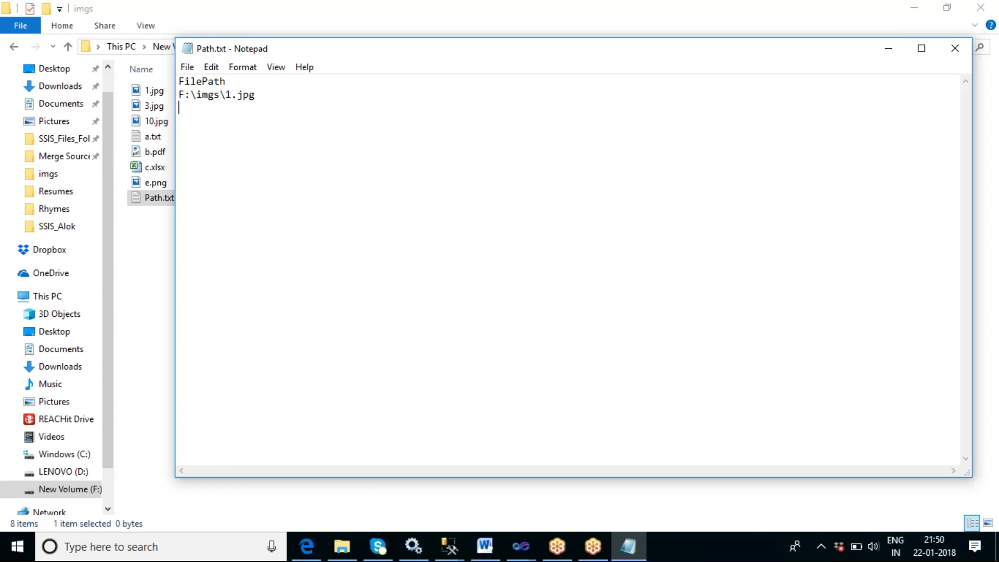
# - Add lines F:\imgs\3.jpg and F:\imgs\10.jpg by pasting and editing the copied path
pyautogui.hotkey('ctrl', 'v')
pyautogui.press('Left')
pyautogui.press('Left')
pyautogui.press('Left')
pyautogui.press('Left')
pyautogui.press('BackSpace')
pyautogui.write('e')
pyautogui.press('BackSpace')
pyautogui.write('3')
pyautogui.click(262, 113)
pyautogui.press('Return')
pyautogui.hotkey('ctrl', 'v')
pyautogui.press('Left')
pyautogui.press('Left')
pyautogui.press('Left')
pyautogui.press('Left')
pyautogui.press('Left')
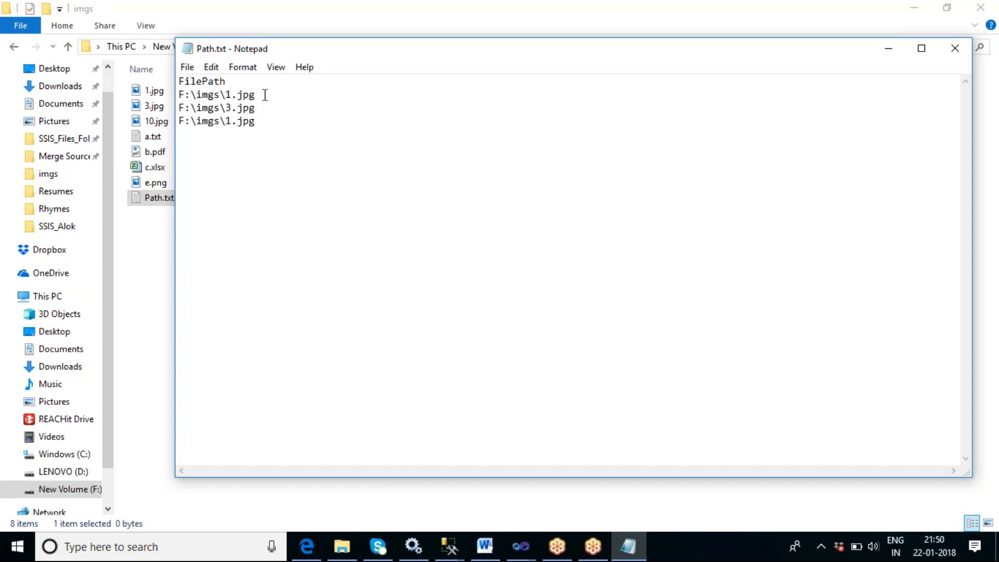
pyautogui.write('0')
# - Add lines F:\imgs\a.txt and F:\imgs\b.pdf by pasting and editing the copied path
pyautogui.press('End')
pyautogui.press('Return')
pyautogui.hotkey('ctrl', 'v')
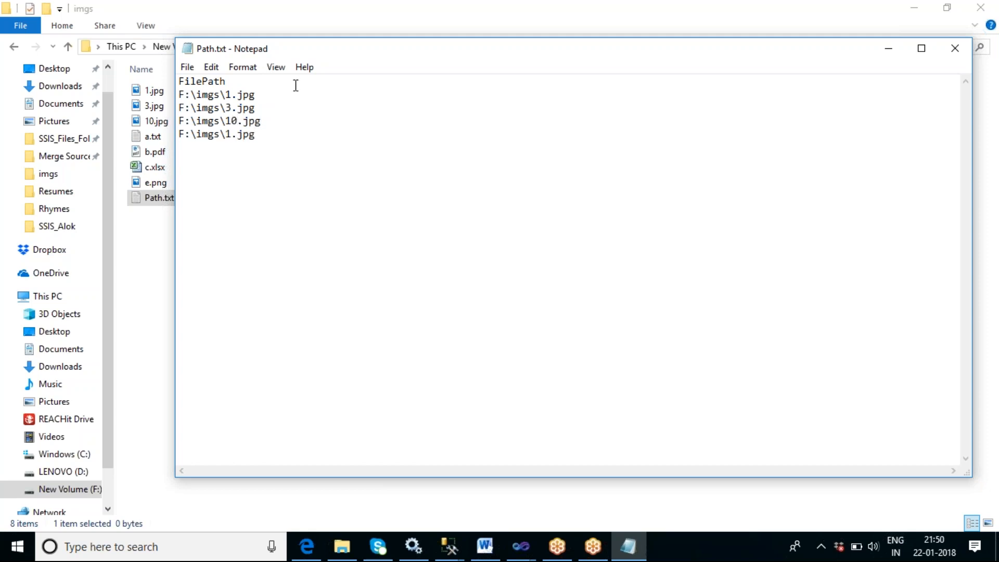
pyautogui.press('BackSpace')
pyautogui.press('BackSpace')
pyautogui.press('BackSpace')
pyautogui.press('BackSpace')
pyautogui.press('BackSpace')
pyautogui.write('a.txt')
pyautogui.hotkey('ctrl', 'v')
pyautogui.press('BackSpace')
pyautogui.press('BackSpace')
pyautogui.press('BackSpace')
pyautogui.press('BackSpace')
pyautogui.press('BackSpace')
pyautogui.write('b.pdf')
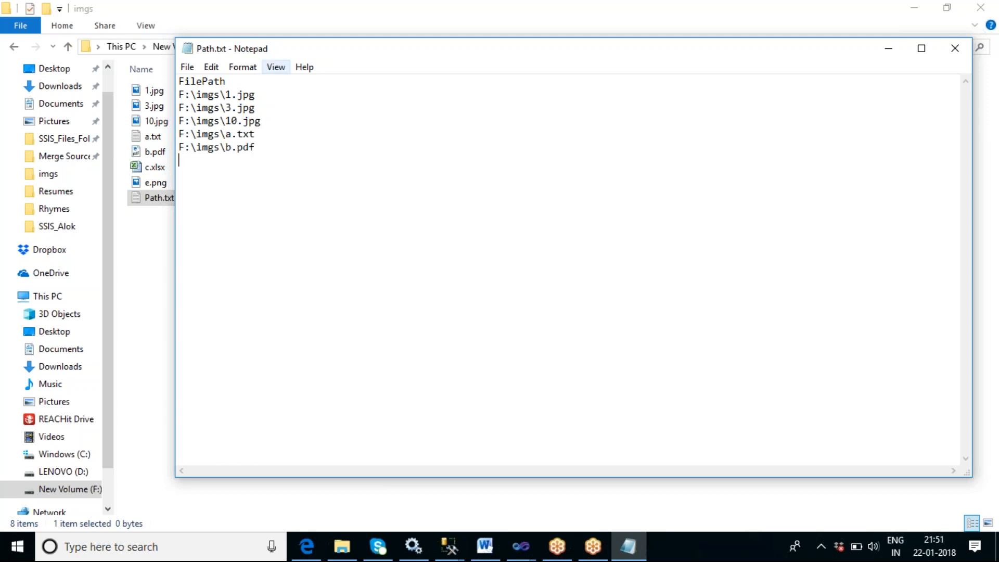
# - Add lines F:\imgs\c.xlsx and F:\imgs\e.png by pasting and editing the copied path
pyautogui.press('Return')
pyautogui.hotkey('ctrl', 'v')
pyautogui.press('BackSpace')
pyautogui.press('BackSpace')
pyautogui.press('BackSpace')
pyautogui.press('BackSpace')
pyautogui.press('BackSpace')
pyautogui.write('c.xlsx')
pyautogui.hotkey('ctrl', 'v')
pyautogui.press('BackSpace')
pyautogui.press('BackSpace')
pyautogui.press('BackSpace')
pyautogui.press('BackSpace')
pyautogui.press('BackSpace')
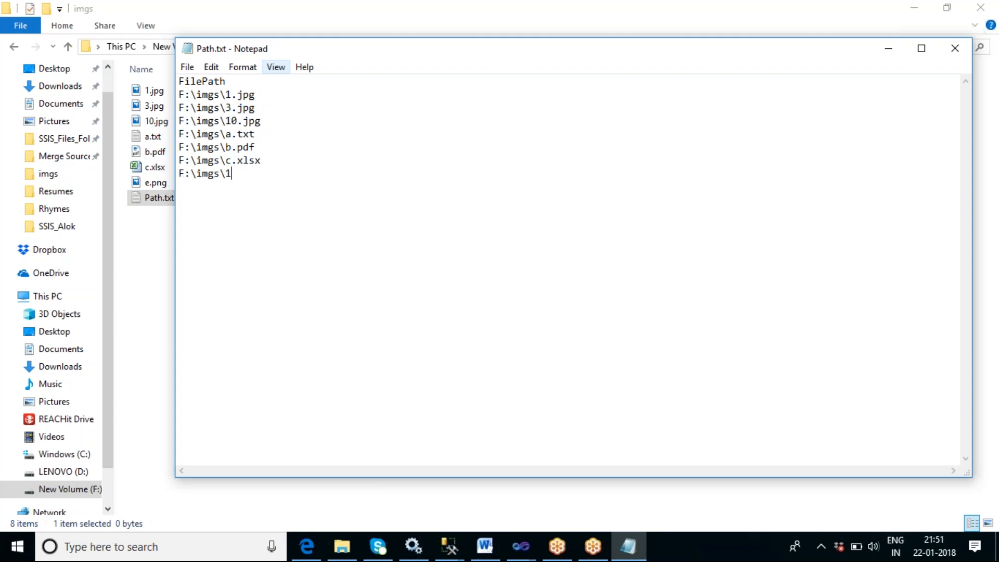
pyautogui.write('e.pna')
pyautogui.press('BackSpace')
pyautogui.write('g')
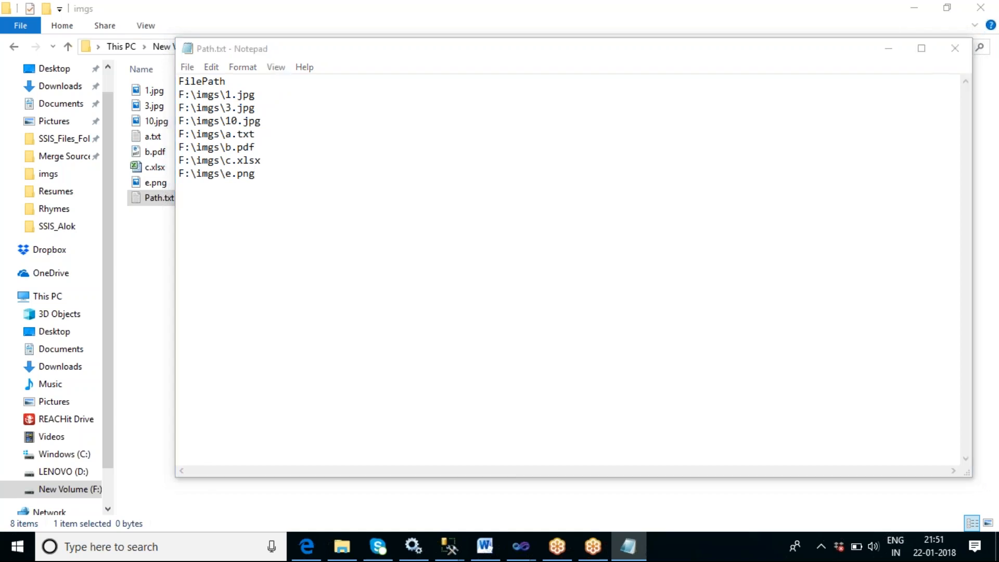
# - Save Path.txt as an ANSI text file and close Notepad
pyautogui.hotkey('ctrl', 's')
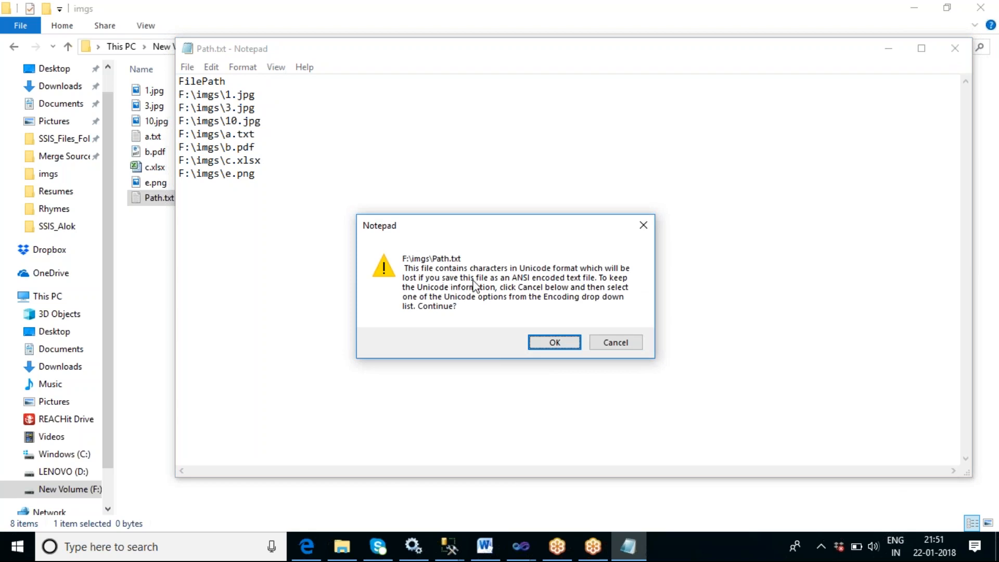
pyautogui.click(554, 342)
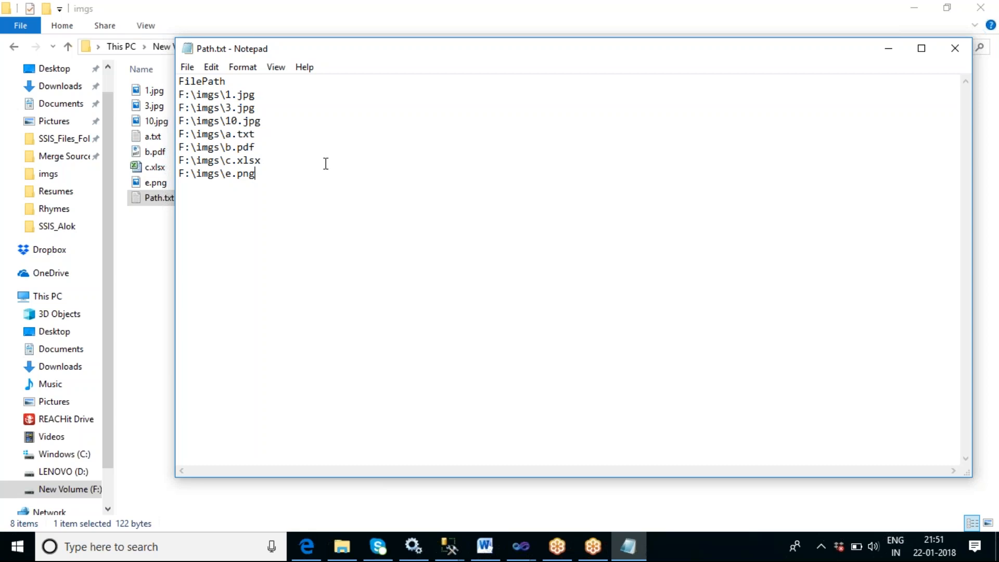
pyautogui.hotkey('ctrl', 's')
pyautogui.click(954, 48)
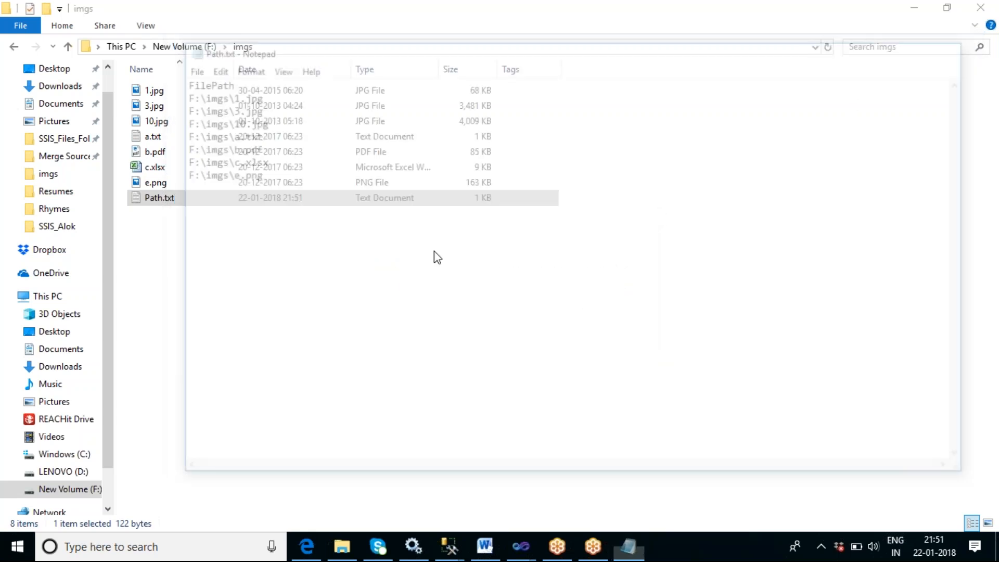
# - Reopen Path.txt, remove the stray question mark before each path line, then save and close the file
pyautogui.click(151, 199)
pyautogui.doubleClick(151, 200)
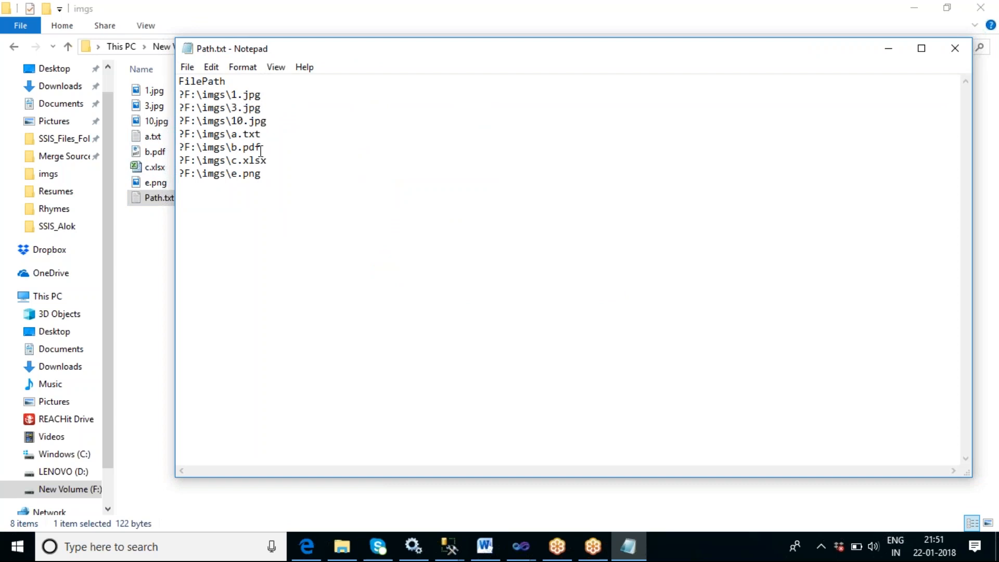
pyautogui.press('BackSpace')
pyautogui.press('Down')
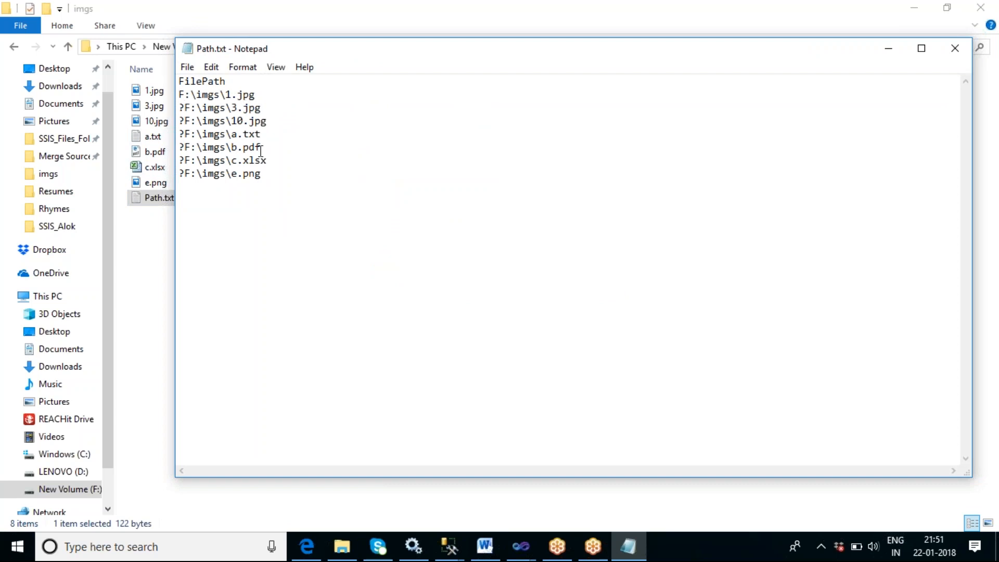
pyautogui.press('Delete')
pyautogui.press('Down')
pyautogui.press('Delete')
pyautogui.press('Down')
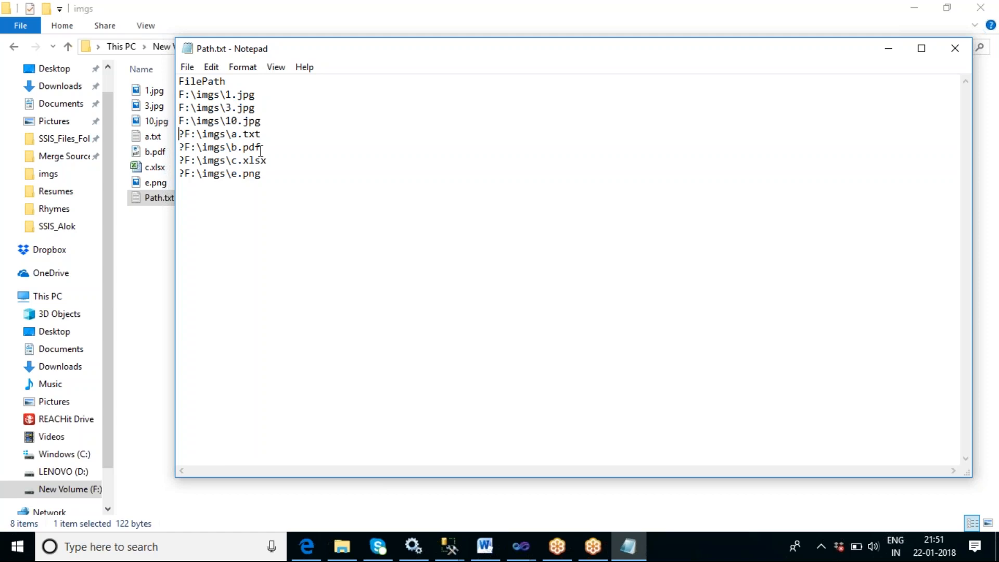
pyautogui.press('Delete')
pyautogui.press('Down')
pyautogui.press('Delete')
pyautogui.press('Down')
pyautogui.press('Delete')
pyautogui.press('Down')
pyautogui.press('Delete')
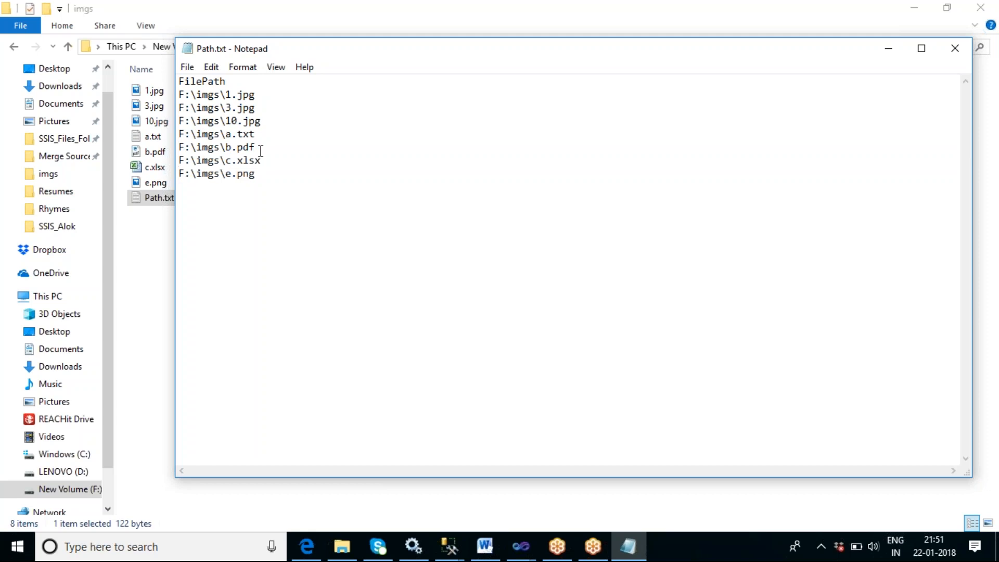
pyautogui.hotkey('ctrl', 's')
pyautogui.click(954, 48)
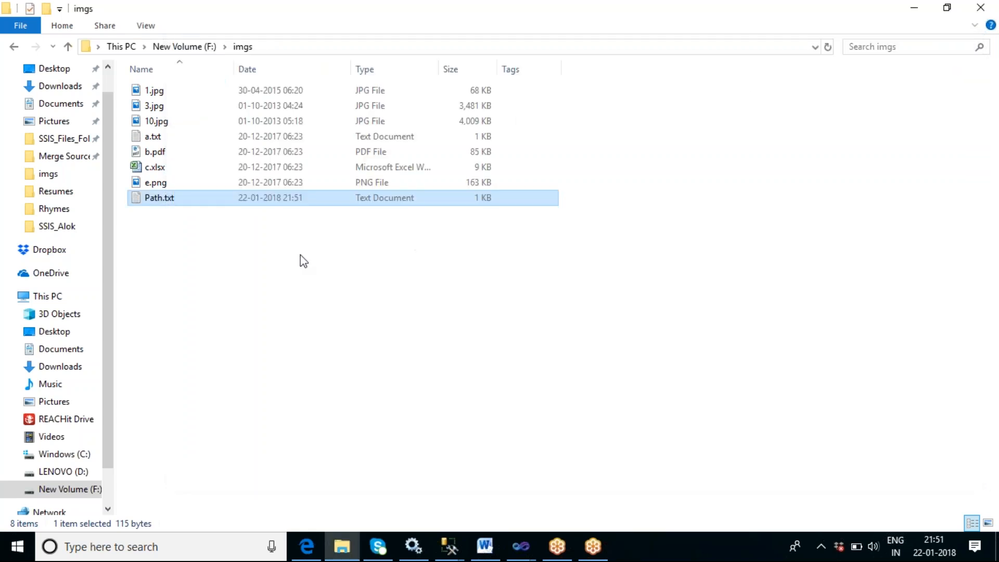
# - Reopen Path.txt to check the cleaned list of paths and close it
pyautogui.doubleClick(161, 198)
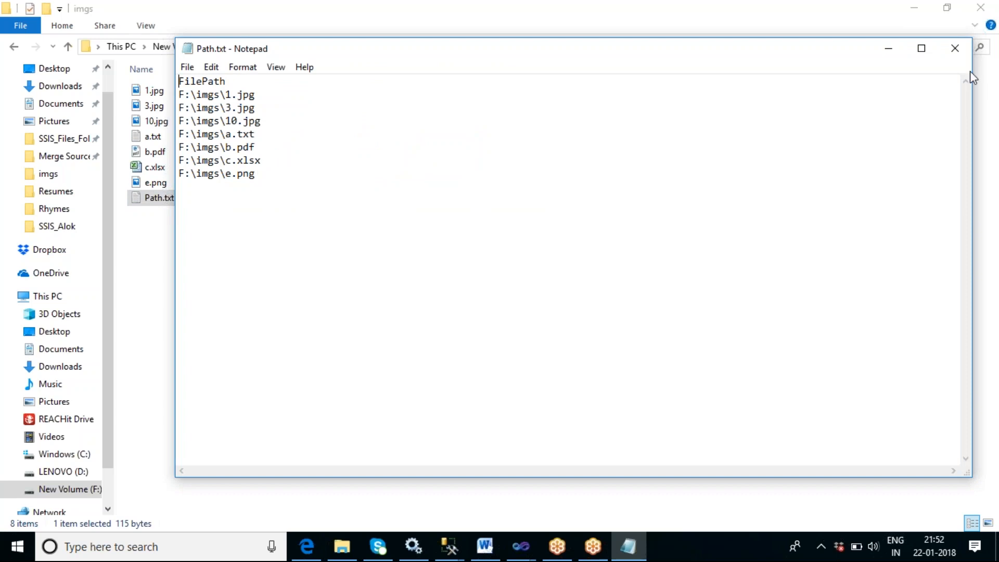
pyautogui.click(954, 48)
pyautogui.click(468, 276)
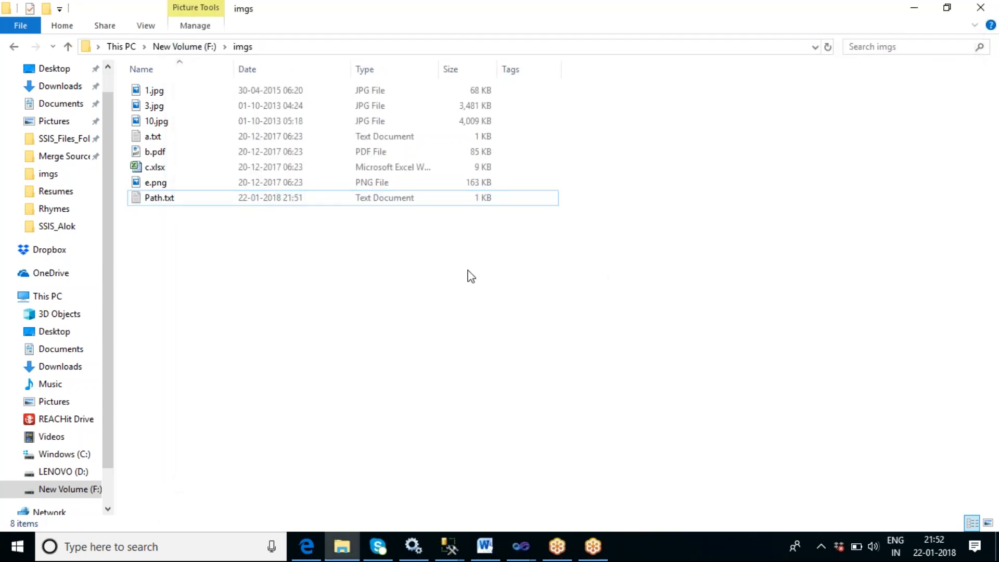
# - Switch to the SSIS_Sai6 Visual Studio project and add a Flat File Source above the Import Column in the data flow
pyautogui.click(522, 549)
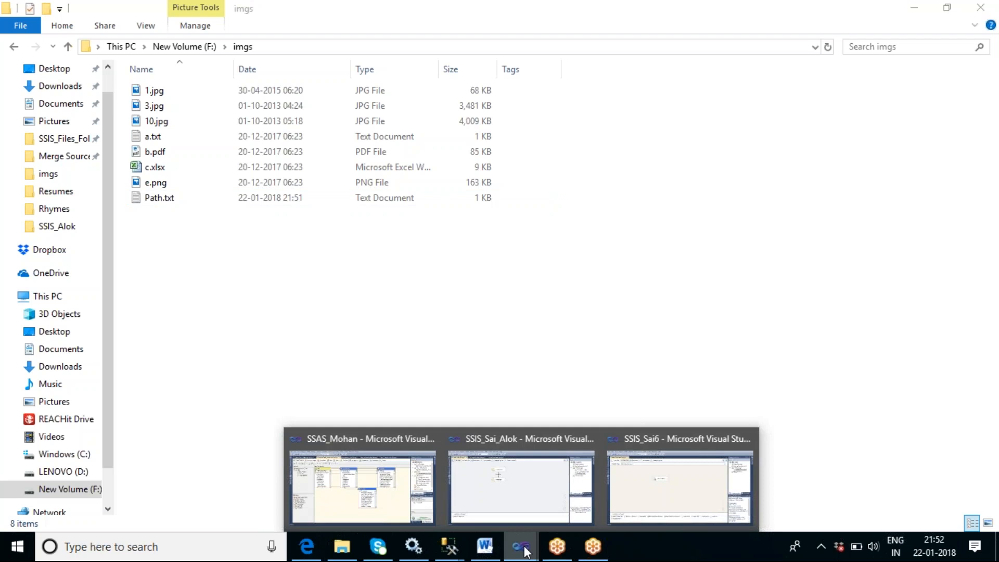
pyautogui.click(647, 473)
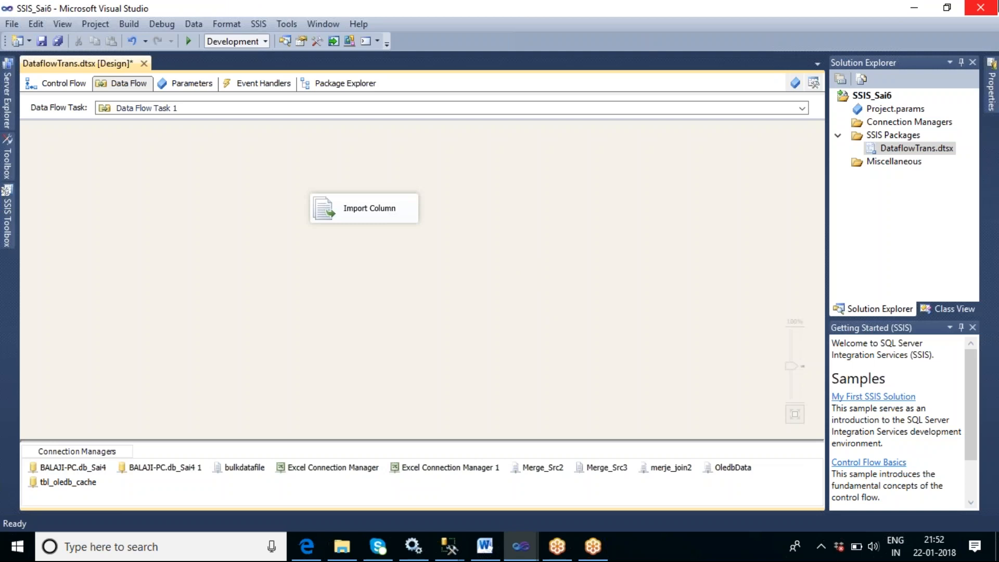
pyautogui.click(10, 224)
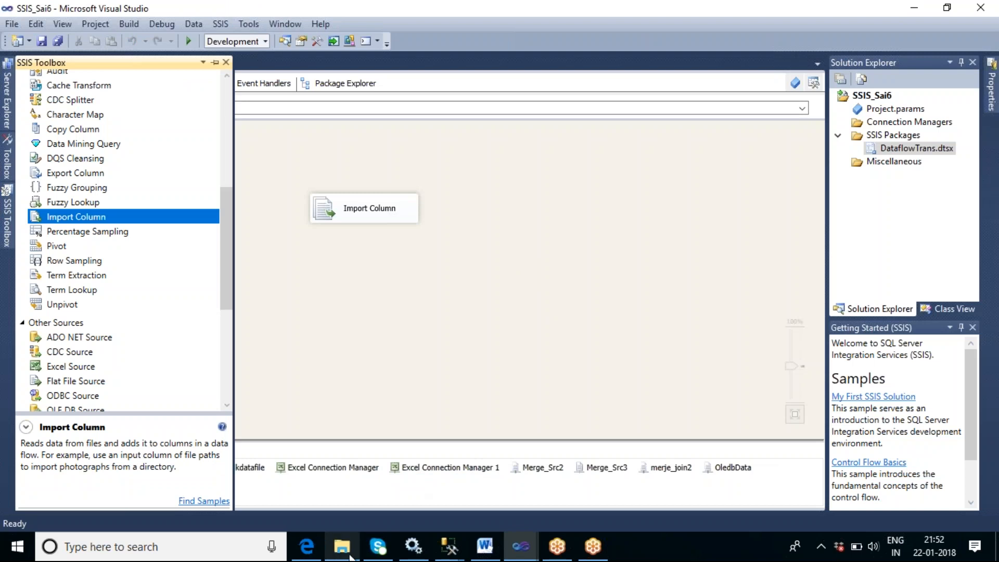
pyautogui.moveTo(346, 555)
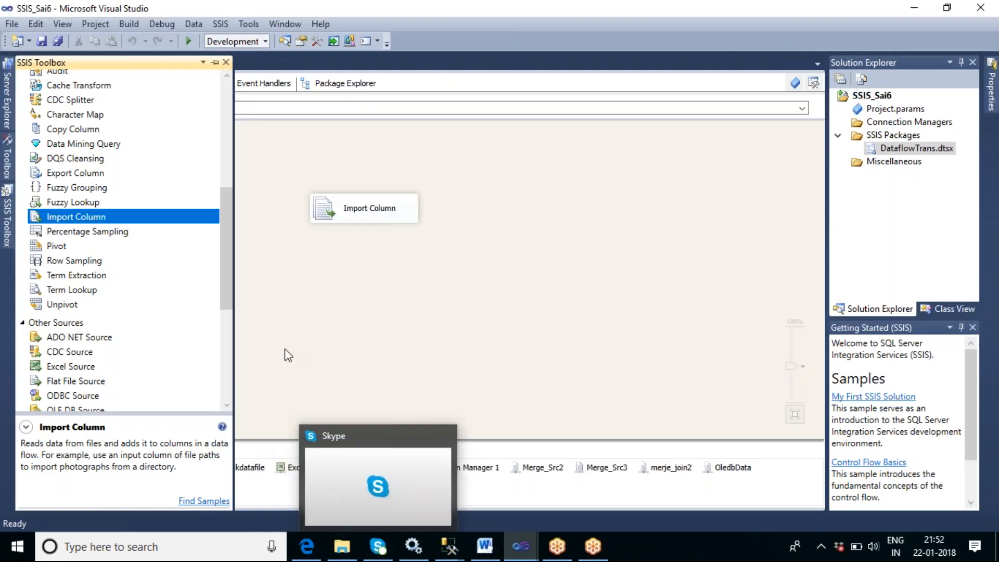
pyautogui.moveTo(225, 267); pyautogui.dragTo(226, 296)
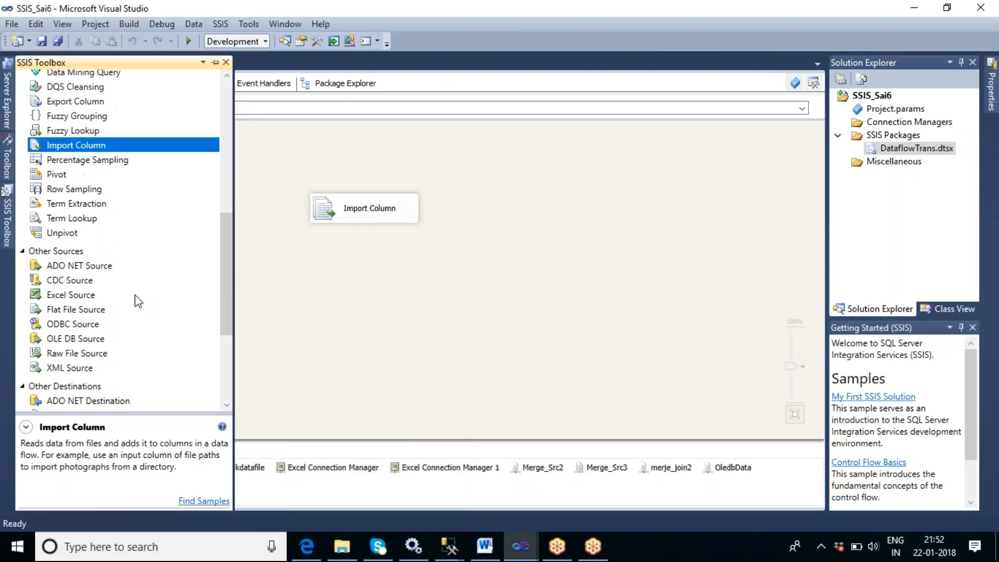
pyautogui.moveTo(96, 310); pyautogui.dragTo(315, 159)
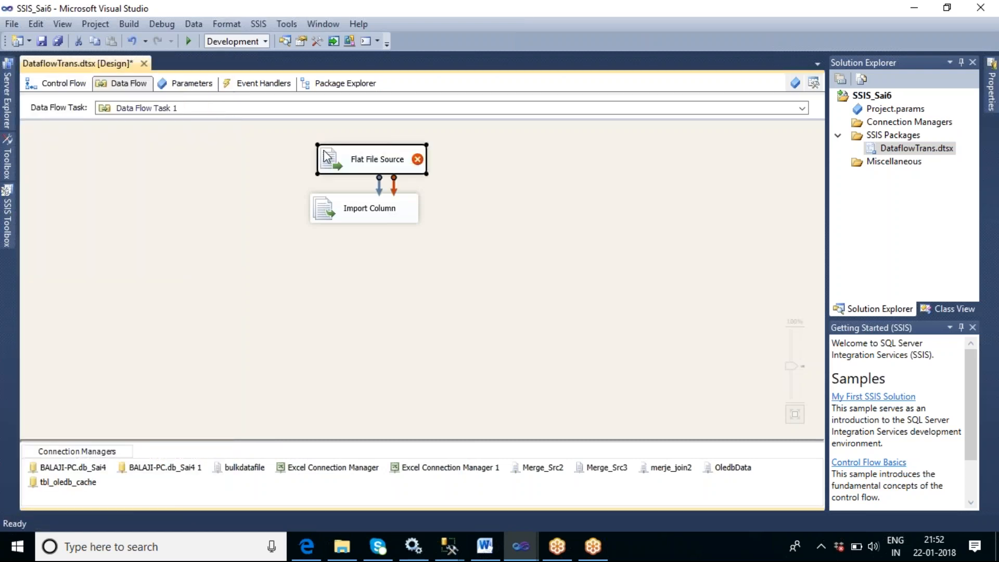
# - Open the Flat File Source editor and create a new flat file connection manager named ImgFileConn
pyautogui.click(504, 258)
pyautogui.click(383, 167)
pyautogui.doubleClick(382, 174)
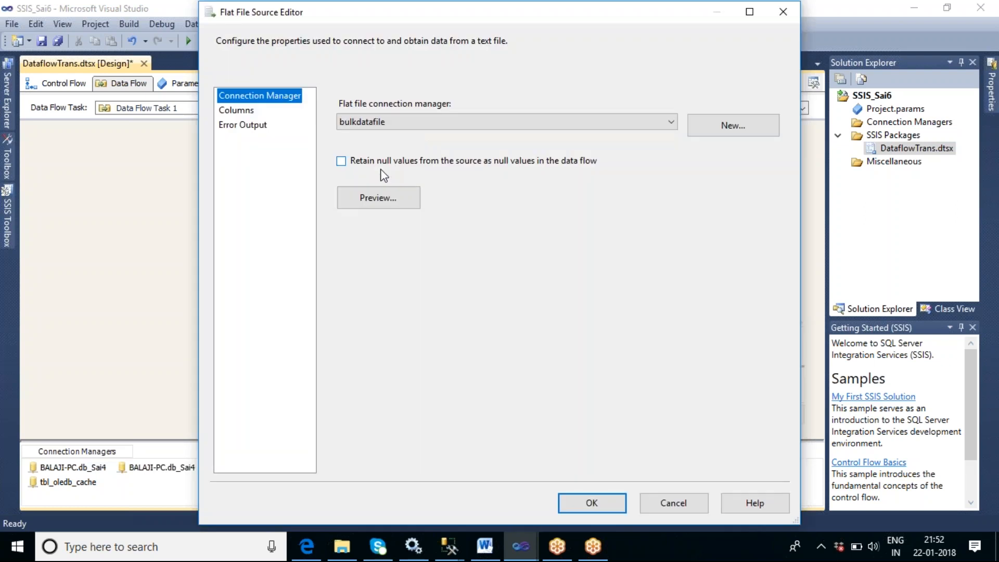
pyautogui.click(747, 125)
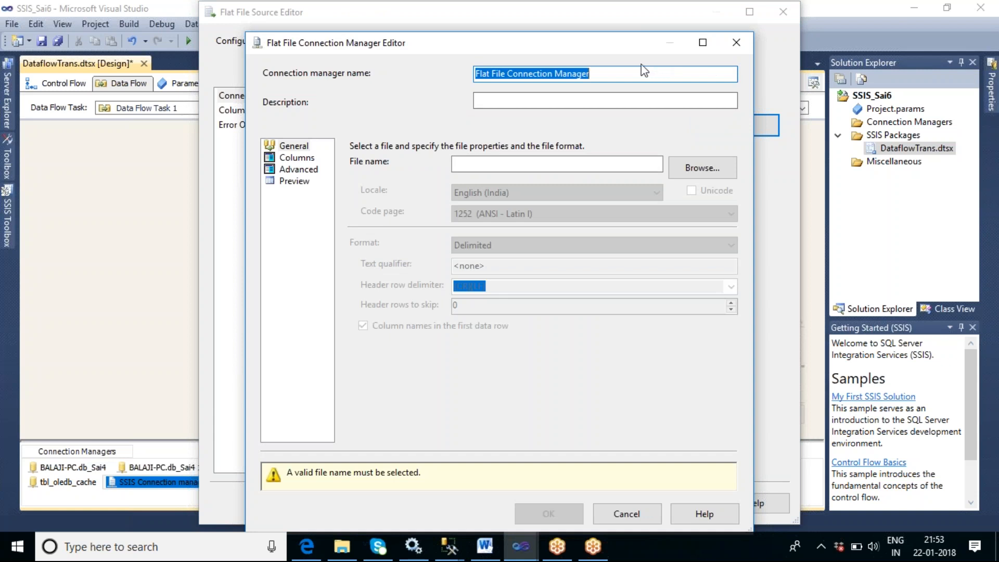
pyautogui.moveTo(603, 73); pyautogui.dragTo(471, 77)
pyautogui.write('Im')
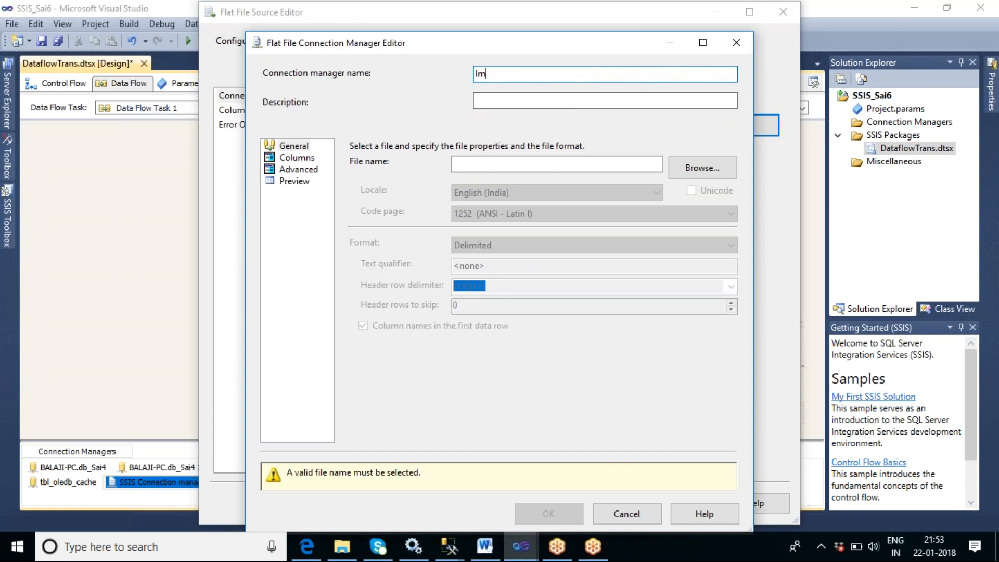
pyautogui.write('gFileConn')
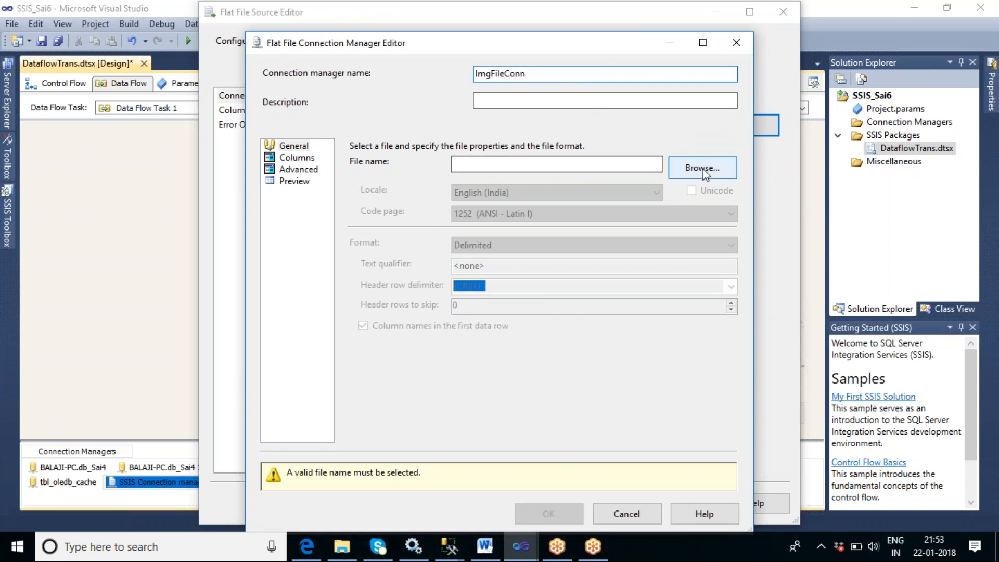
# - Browse to F:\imgs and choose Path.txt as the connection's file
pyautogui.click(704, 167)
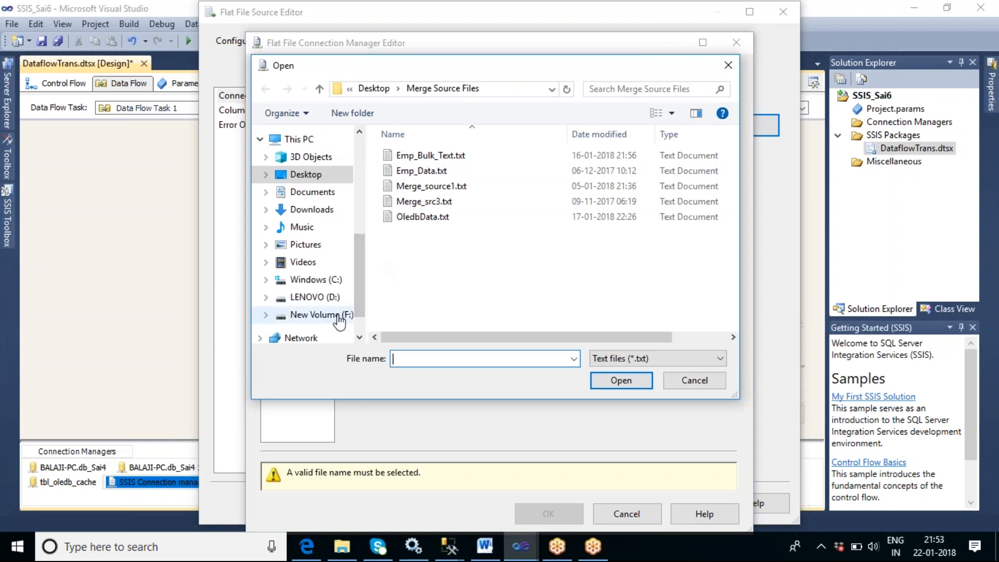
pyautogui.click(339, 315)
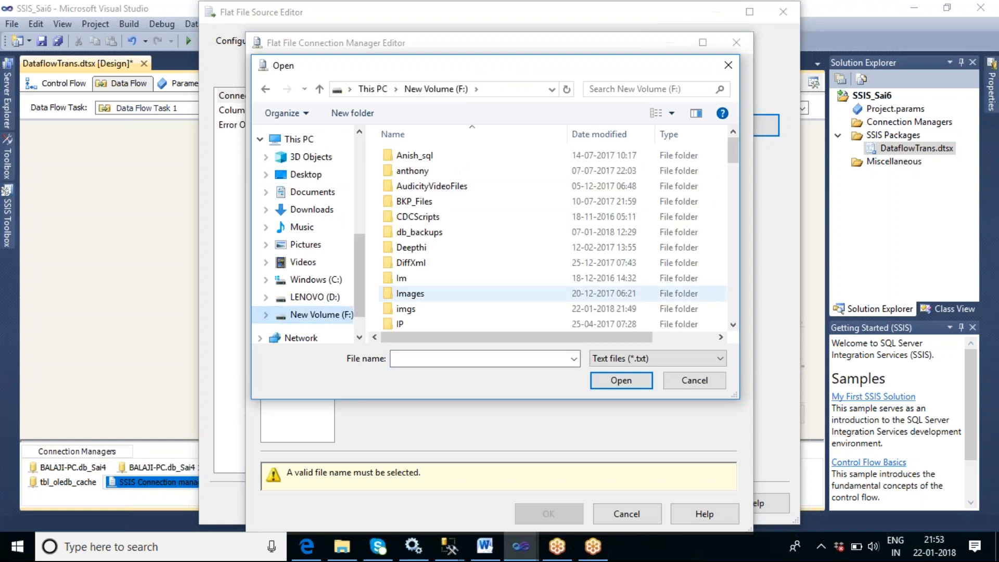
pyautogui.click(408, 311)
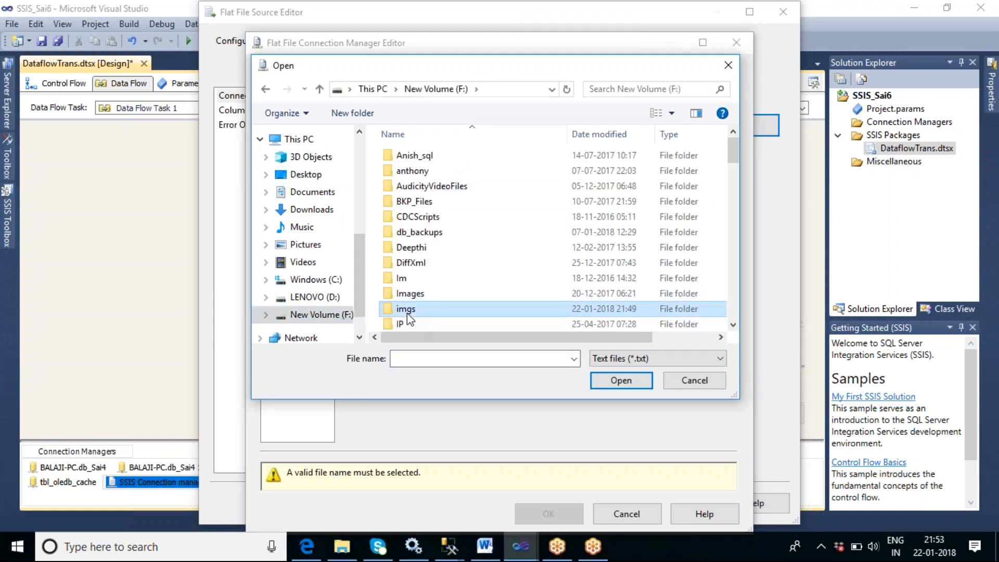
pyautogui.doubleClick(407, 312)
pyautogui.click(498, 187)
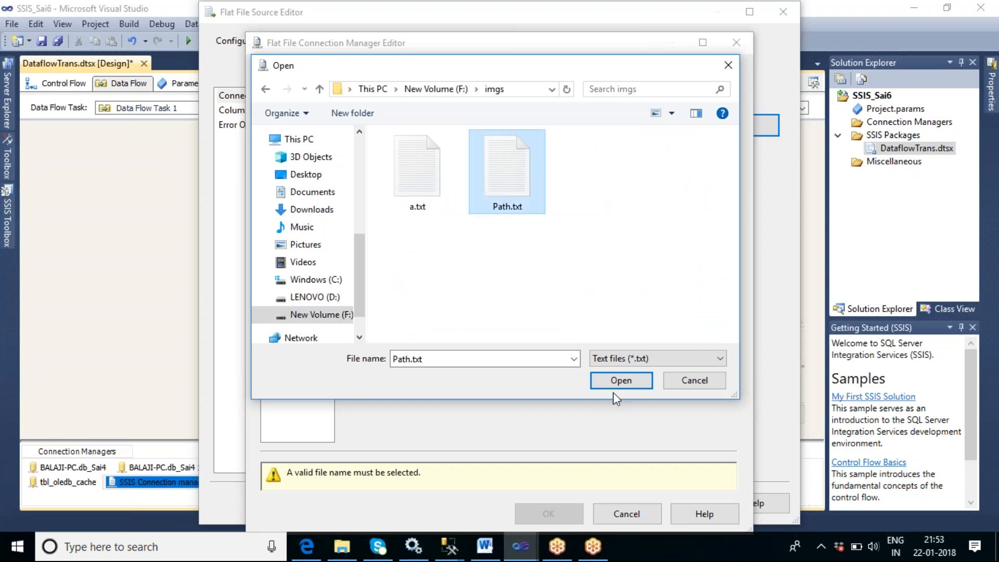
pyautogui.click(621, 380)
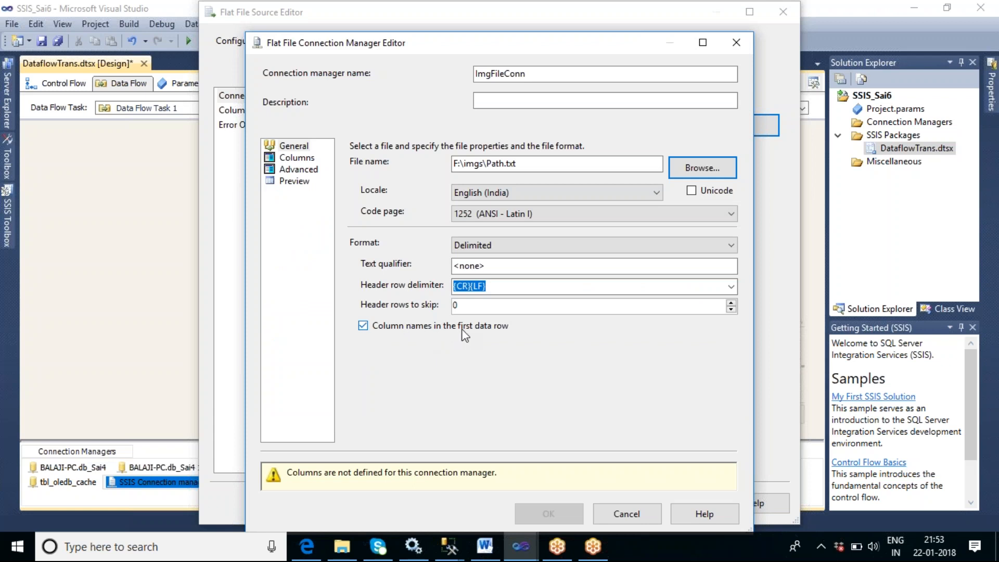
# - Preview the file's FilePath rows and confirm both the connection manager and the Flat File Source editor
pyautogui.click(295, 183)
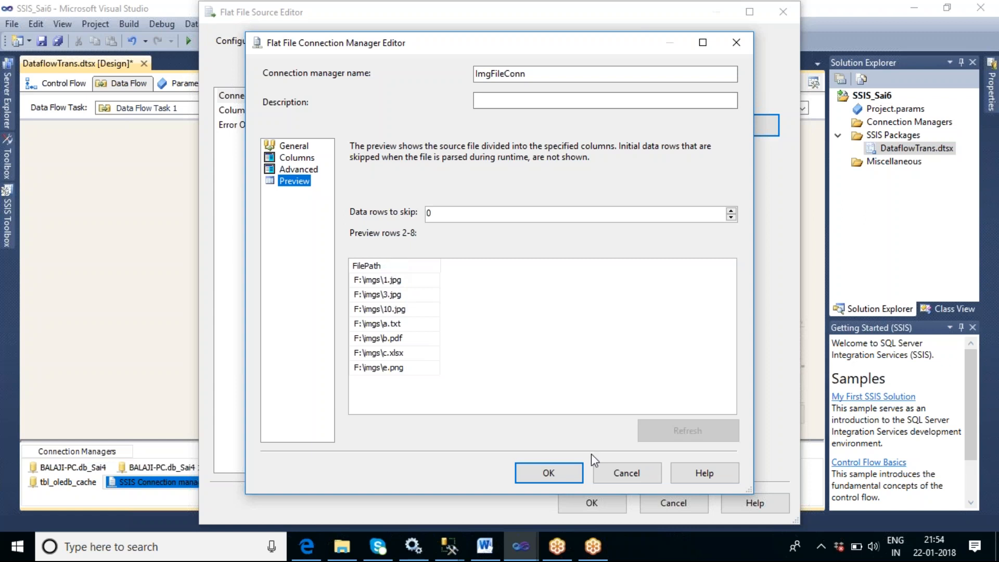
pyautogui.click(559, 480)
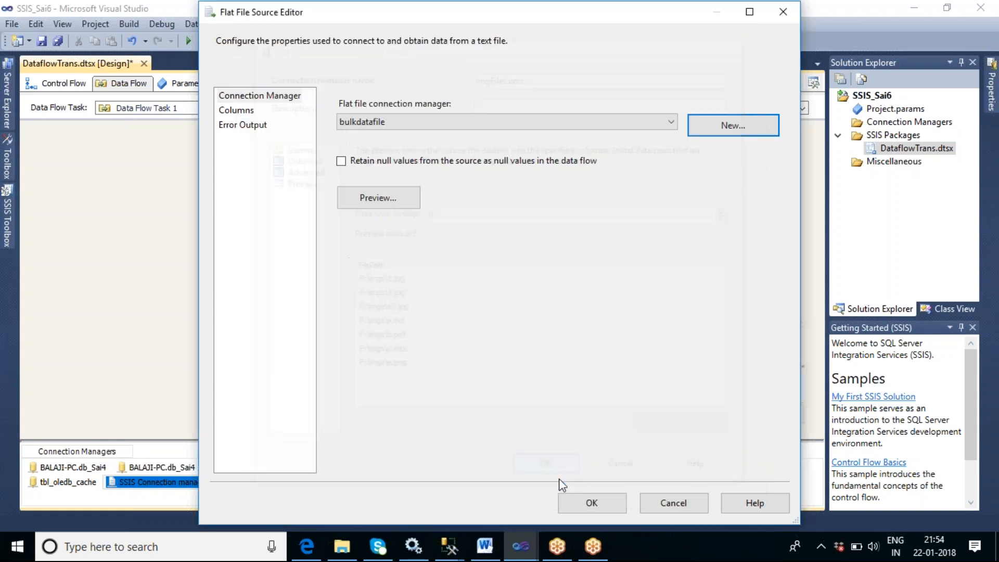
pyautogui.click(588, 505)
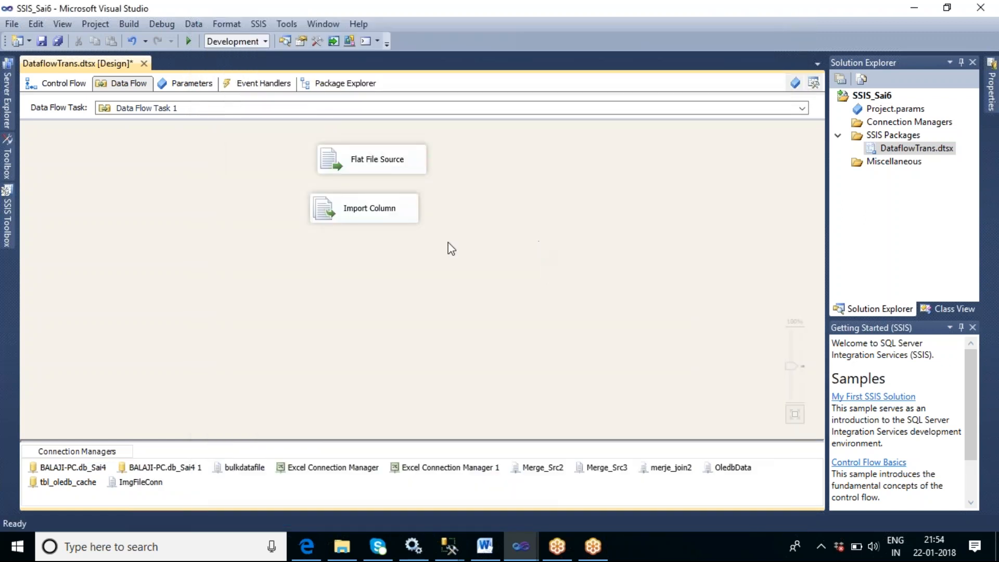
# - Move the Import Column below the Flat File Source and connect the source's data path to it
pyautogui.moveTo(372, 215); pyautogui.dragTo(380, 237)
pyautogui.click(471, 254)
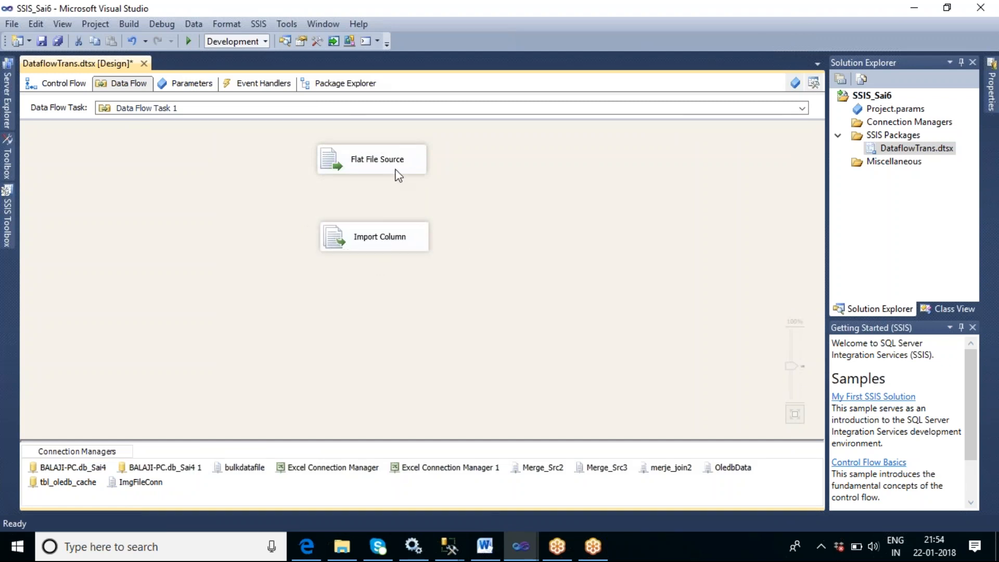
pyautogui.click(378, 167)
pyautogui.moveTo(380, 224); pyautogui.dragTo(414, 250)
# - Open the Import Column's Advanced Editor and select FilePath as an input column
pyautogui.click(382, 244)
pyautogui.doubleClick(382, 243)
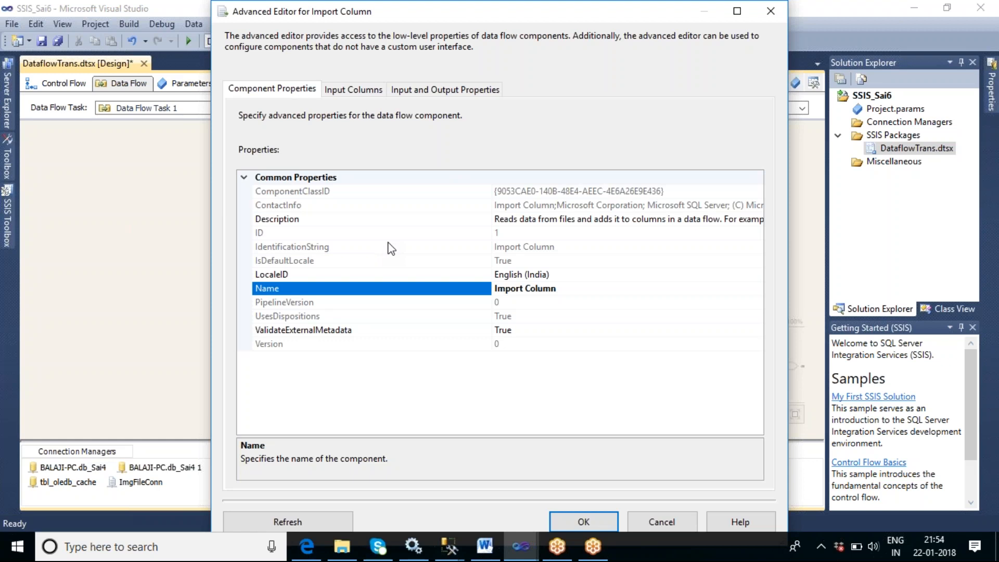
pyautogui.click(376, 93)
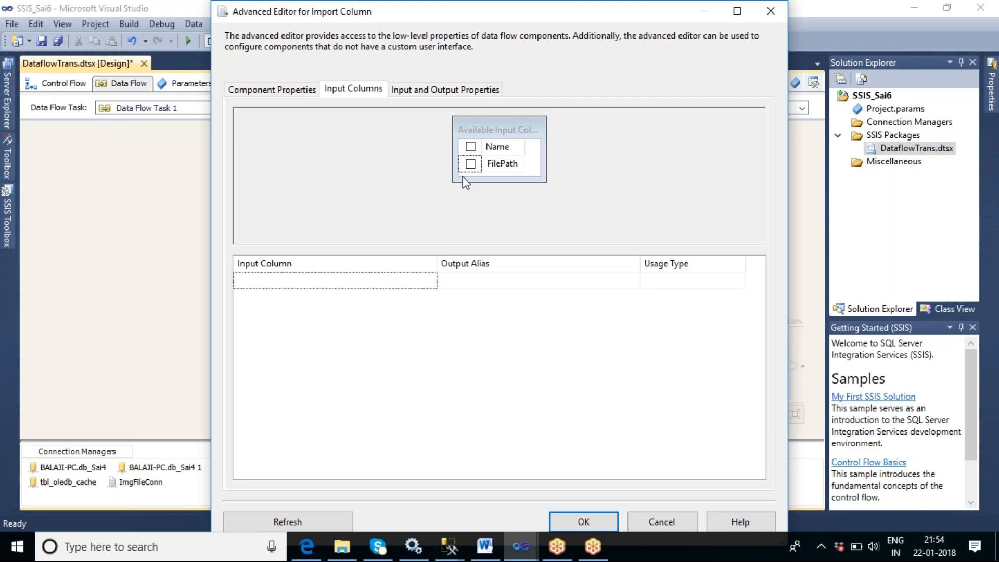
pyautogui.click(470, 165)
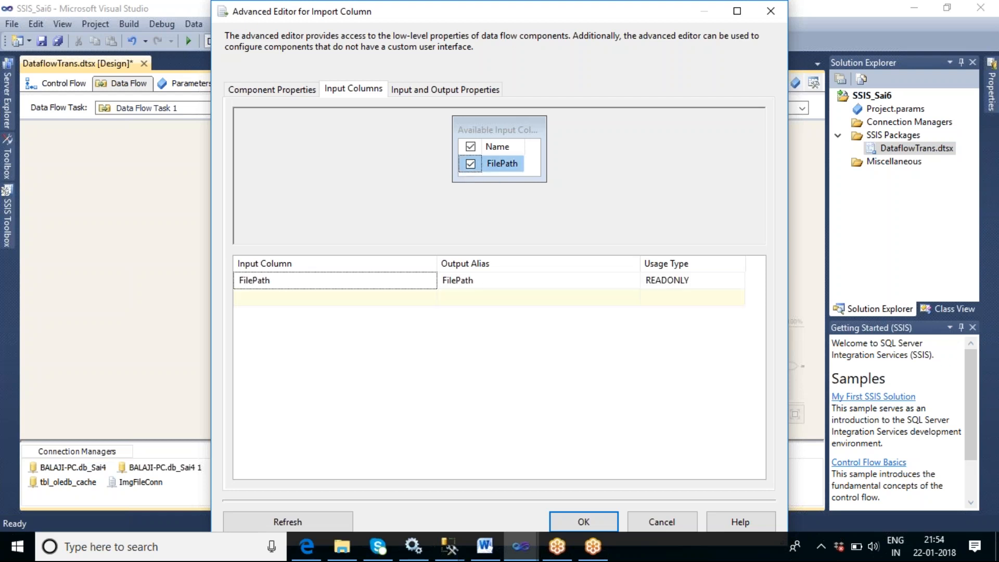
# - Expand the input and output tree and add a new column under Import Column Output's Output Columns
pyautogui.click(453, 90)
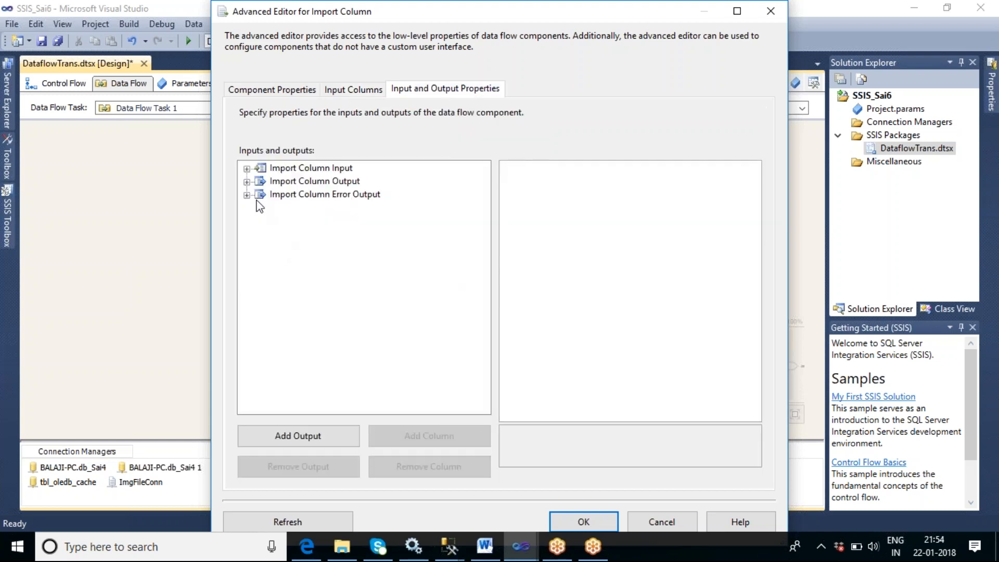
pyautogui.click(247, 168)
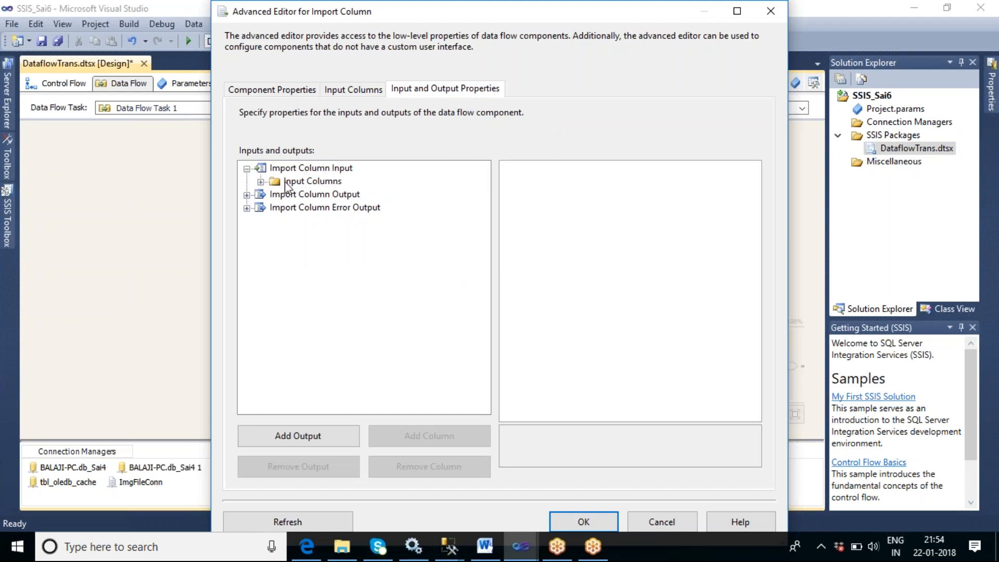
pyautogui.click(260, 182)
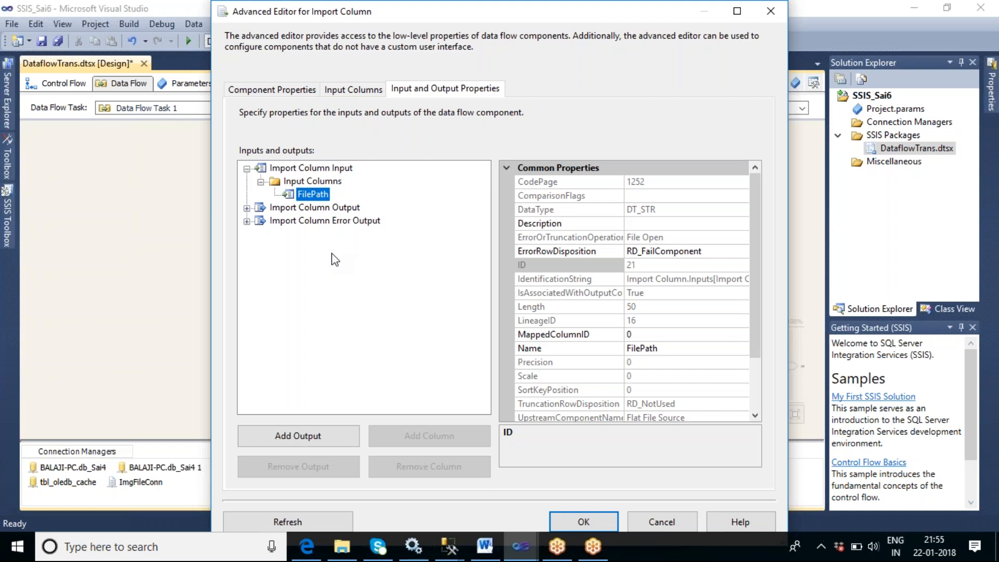
pyautogui.click(247, 209)
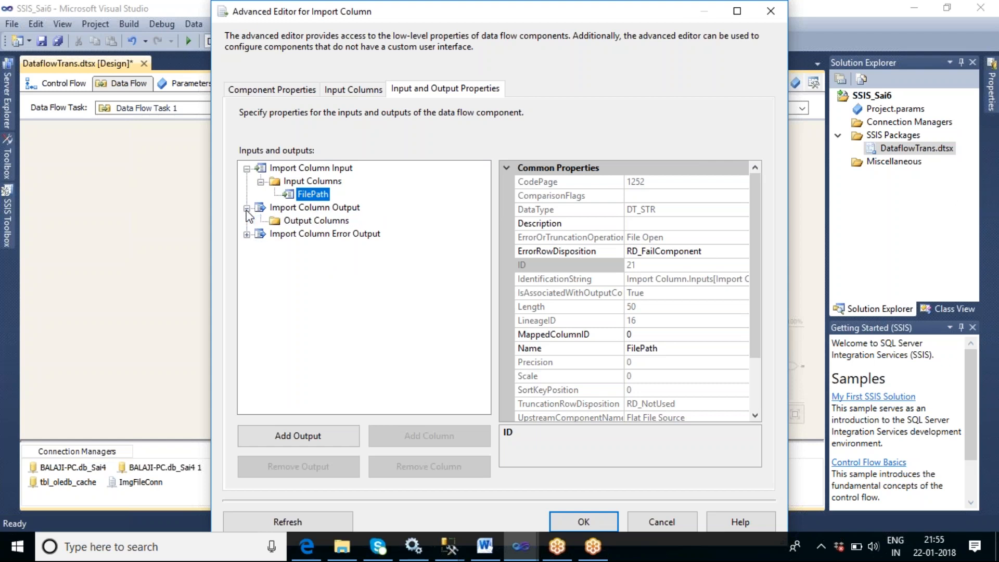
pyautogui.click(301, 223)
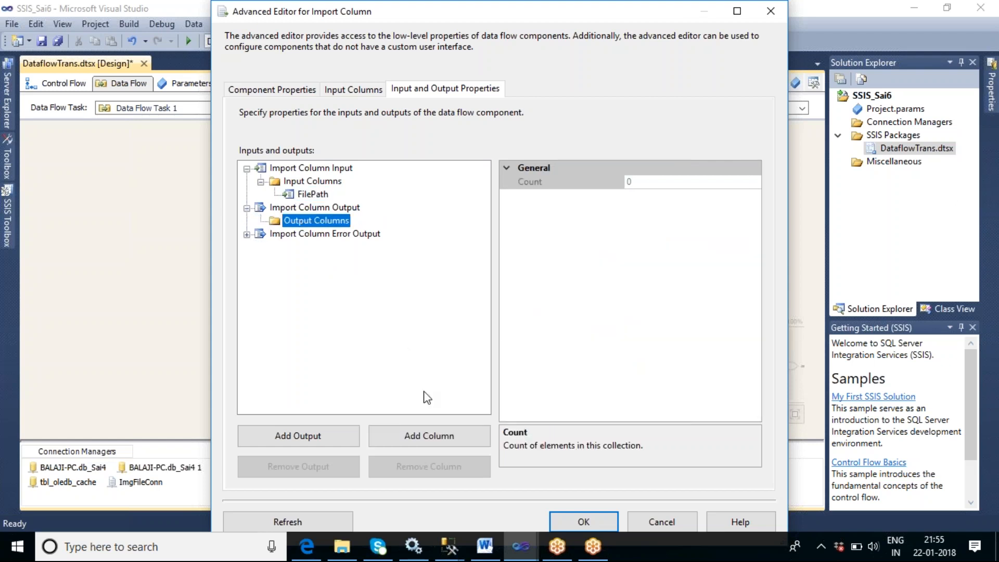
pyautogui.click(430, 439)
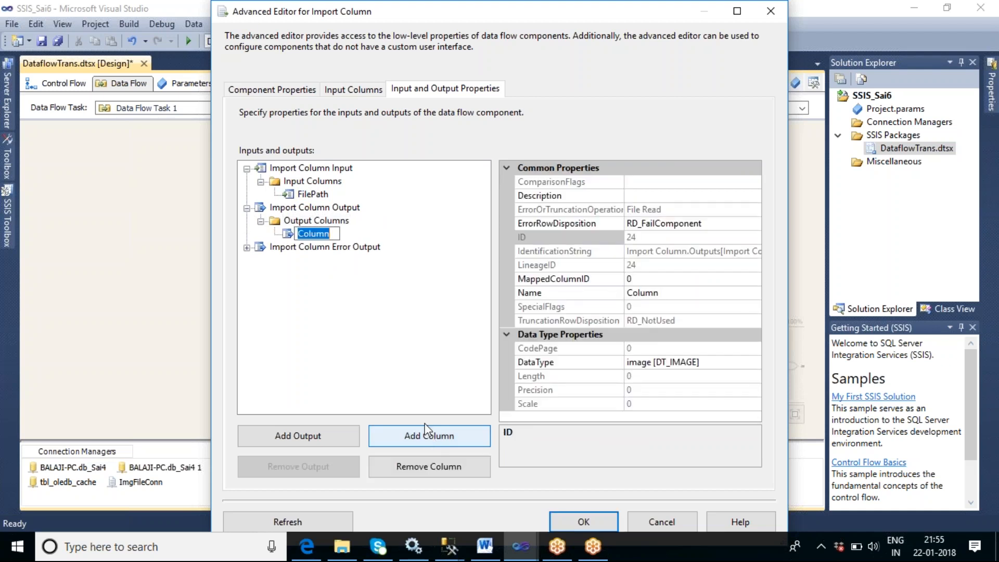
# - Rename the new output column to Picture
pyautogui.press('BackSpace')
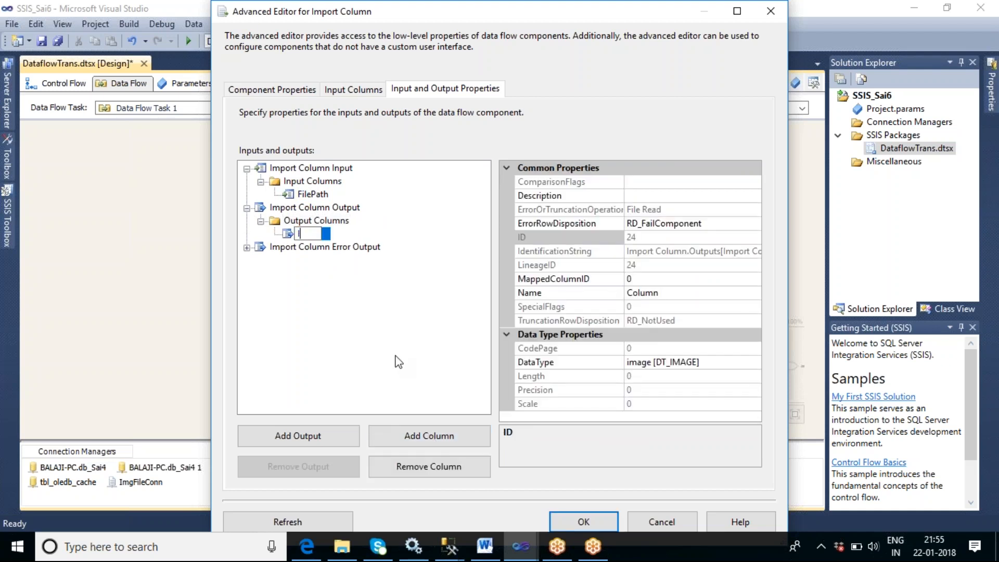
pyautogui.write('Picture')
pyautogui.click(356, 293)
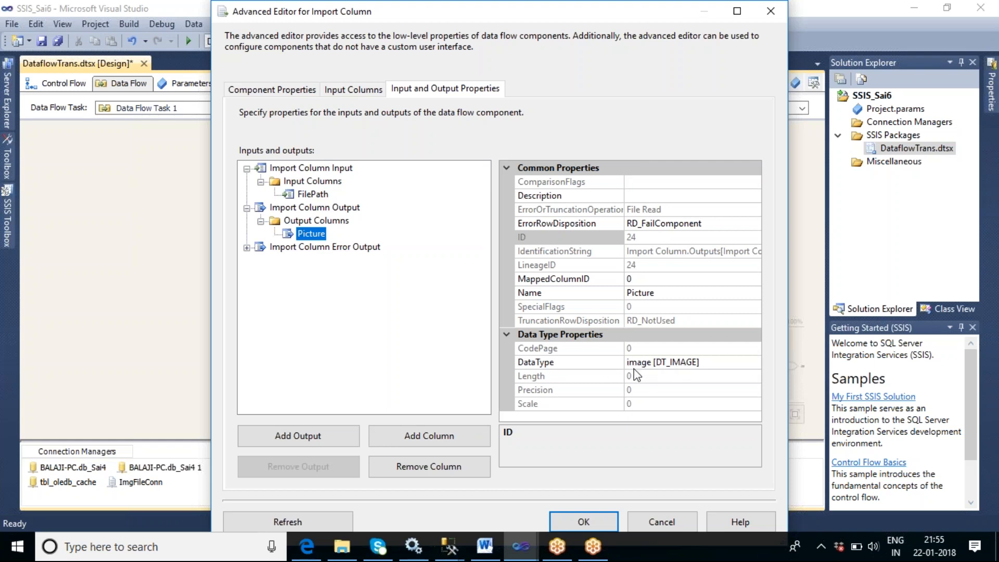
# - Link FilePath to the Picture output by setting FilePath's FileDataColumnID to 24, the Picture column's LineageID
pyautogui.click(641, 294)
pyautogui.click(659, 362)
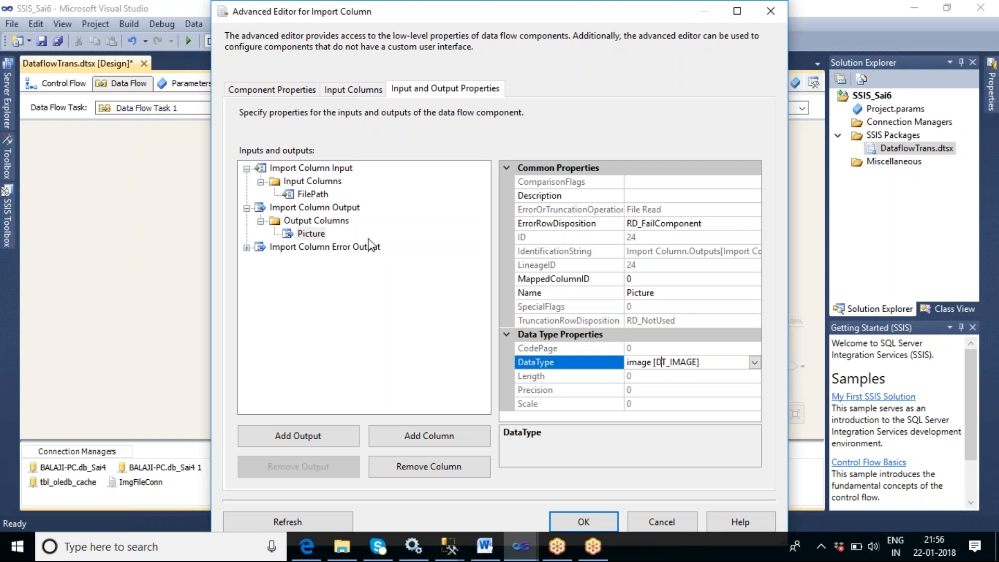
pyautogui.click(313, 194)
pyautogui.click(314, 235)
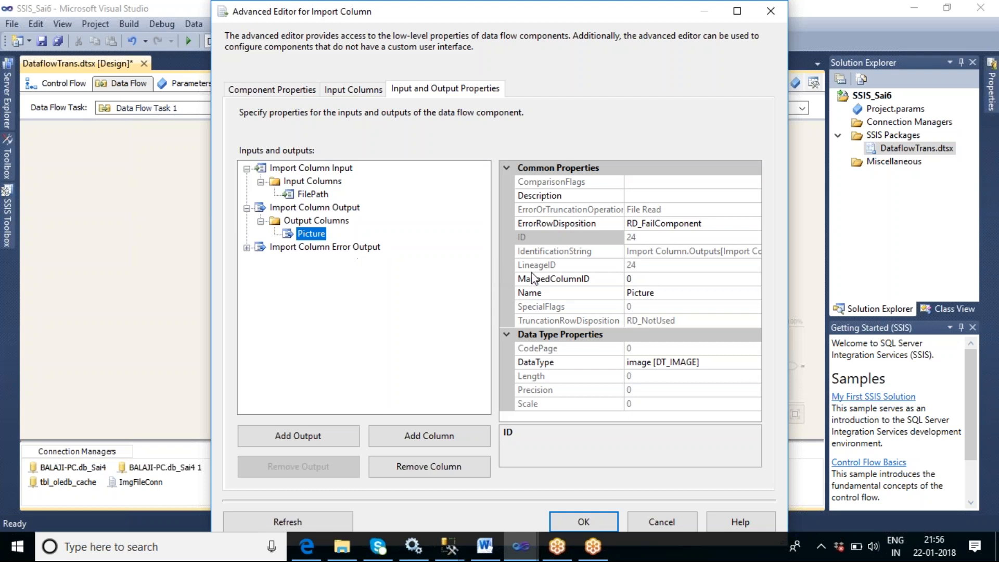
pyautogui.click(631, 266)
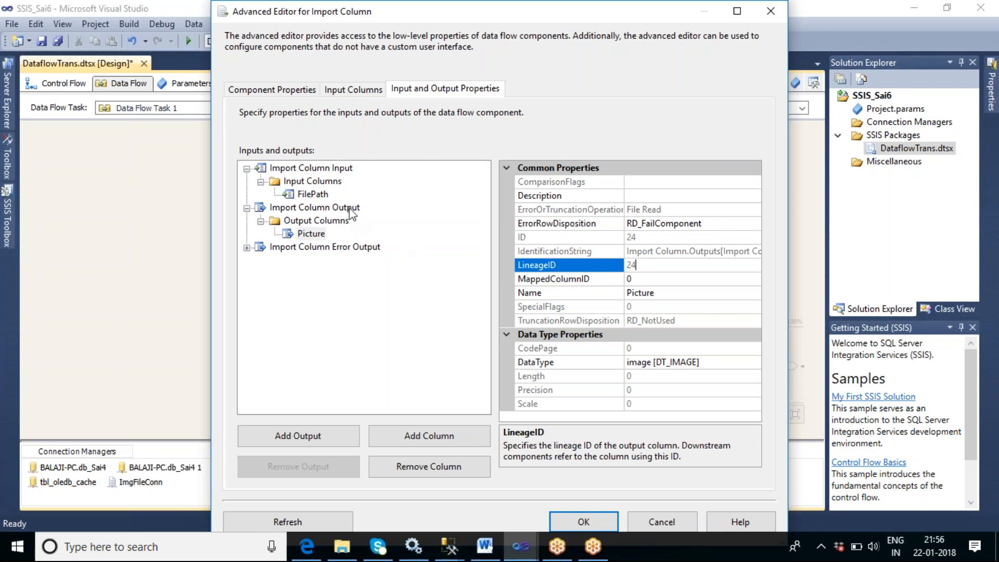
pyautogui.click(317, 198)
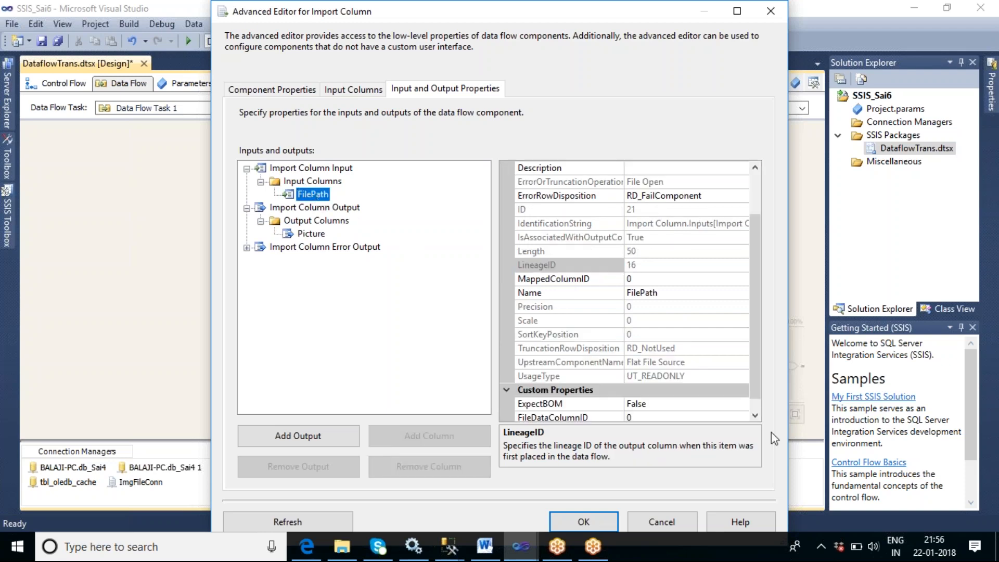
pyautogui.scroll(-1, 754, 330)
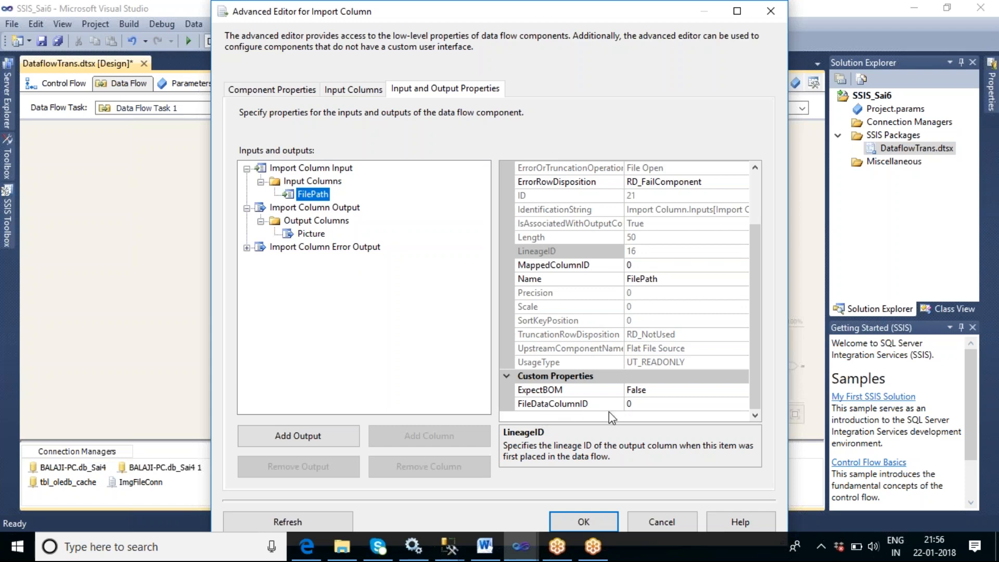
pyautogui.click(636, 404)
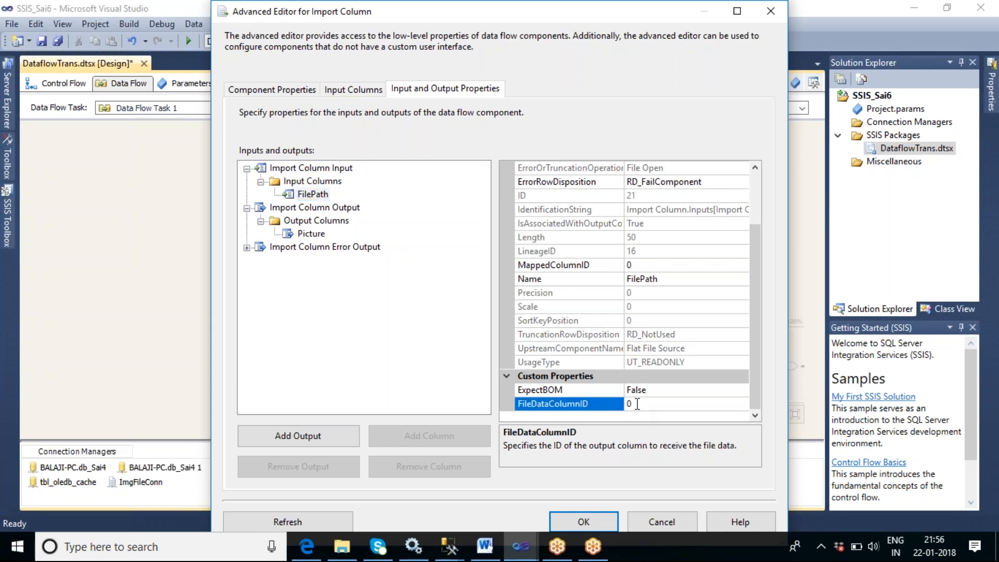
pyautogui.click(319, 235)
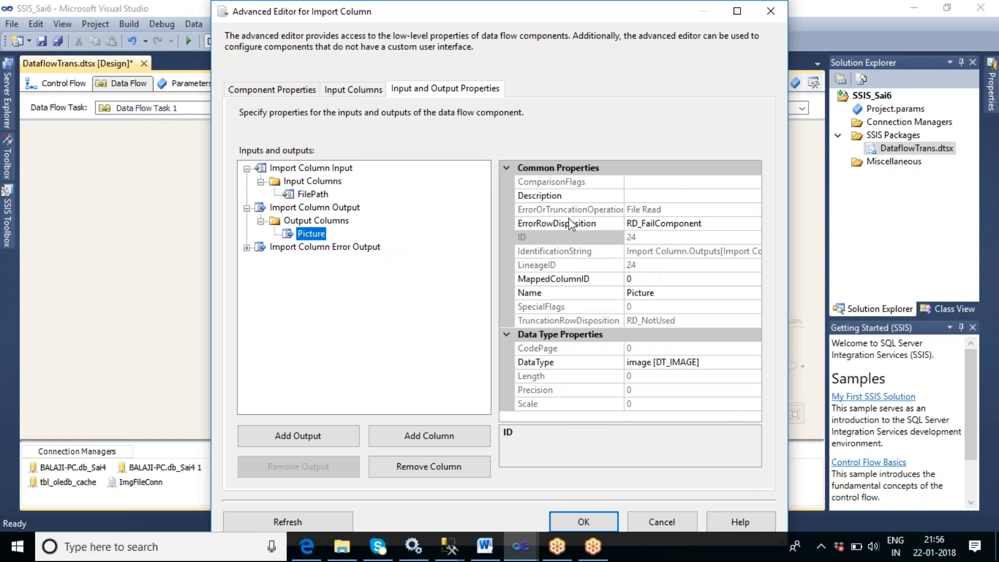
pyautogui.click(309, 192)
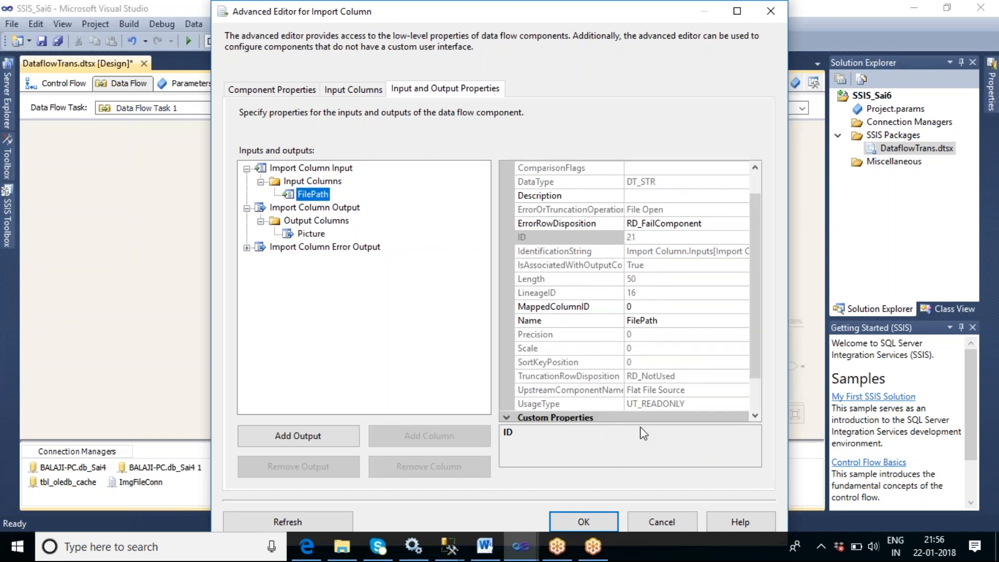
pyautogui.scroll(-1, 750, 340)
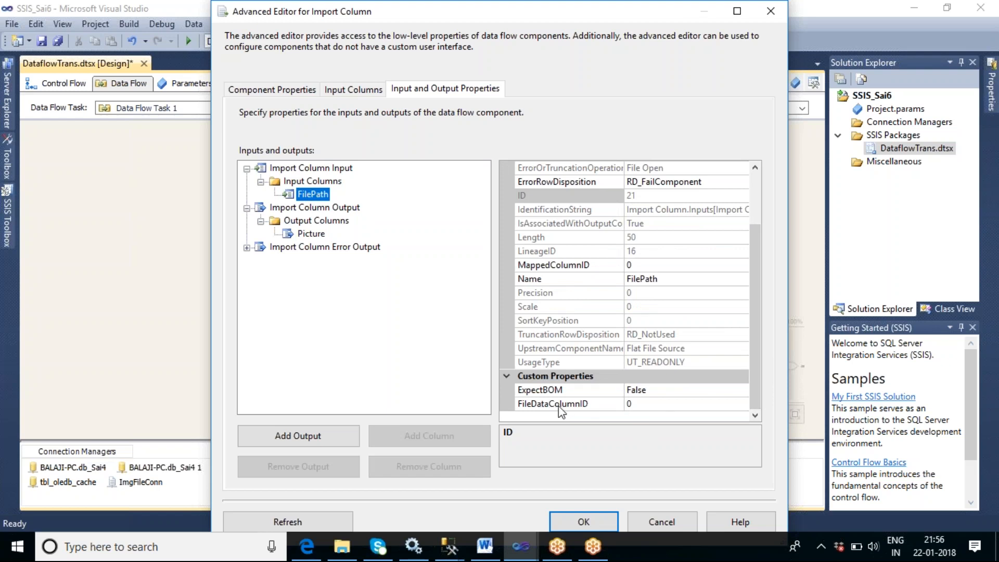
pyautogui.click(640, 405)
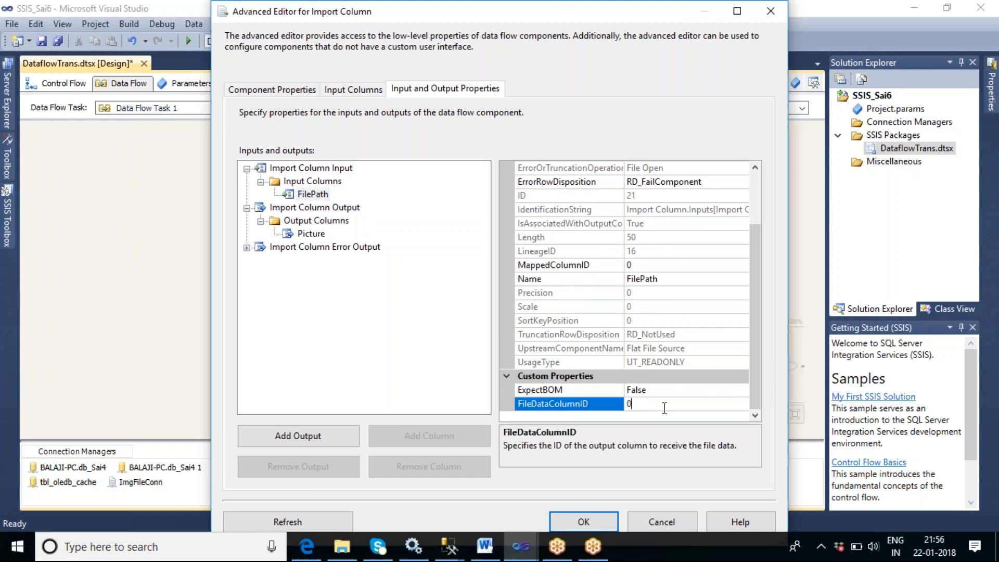
pyautogui.press('BackSpace')
pyautogui.write('24')
pyautogui.click(312, 234)
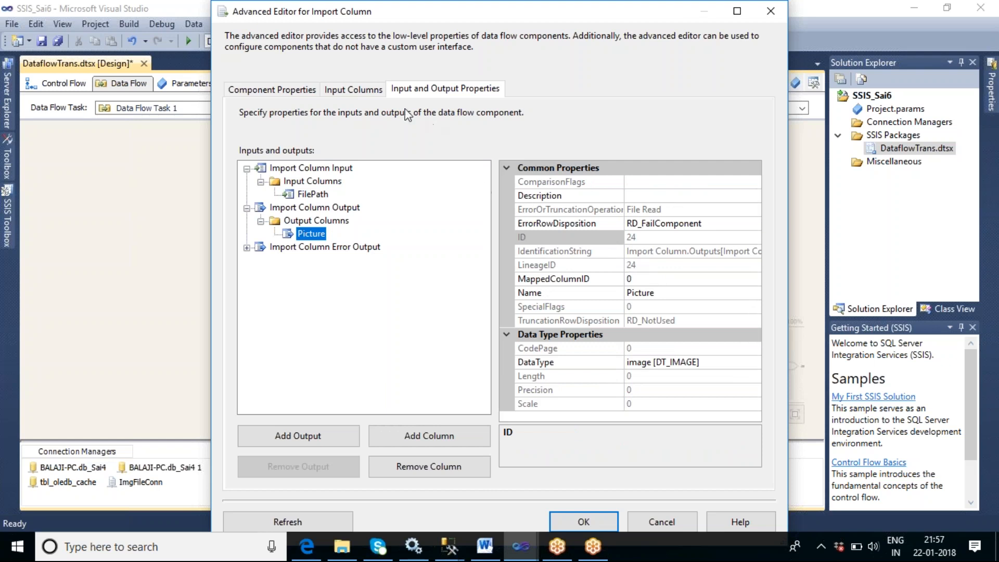
# - Review the selected input columns and FilePath's FileDataColumnID, then confirm the Advanced Editor
pyautogui.click(354, 90)
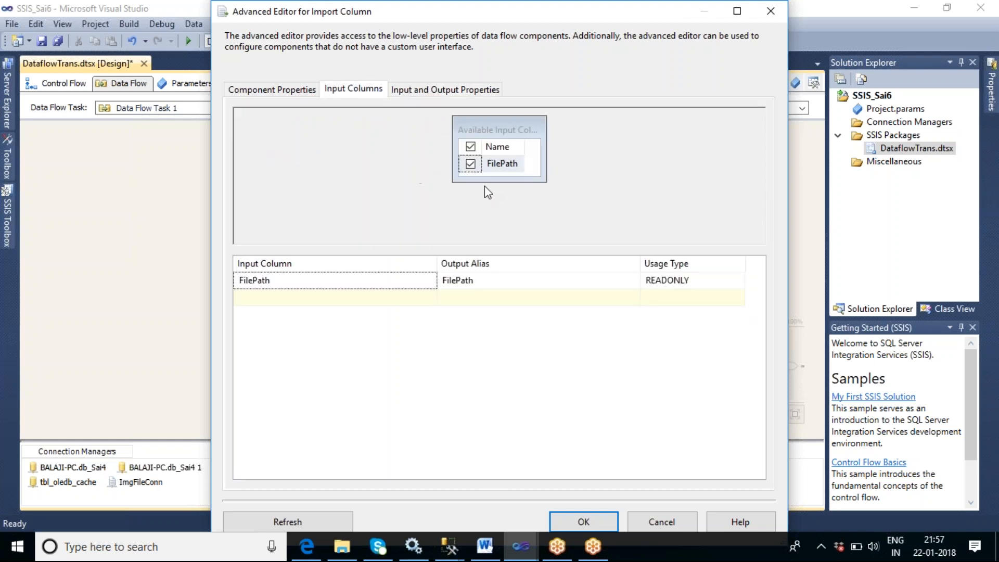
pyautogui.moveTo(522, 169)
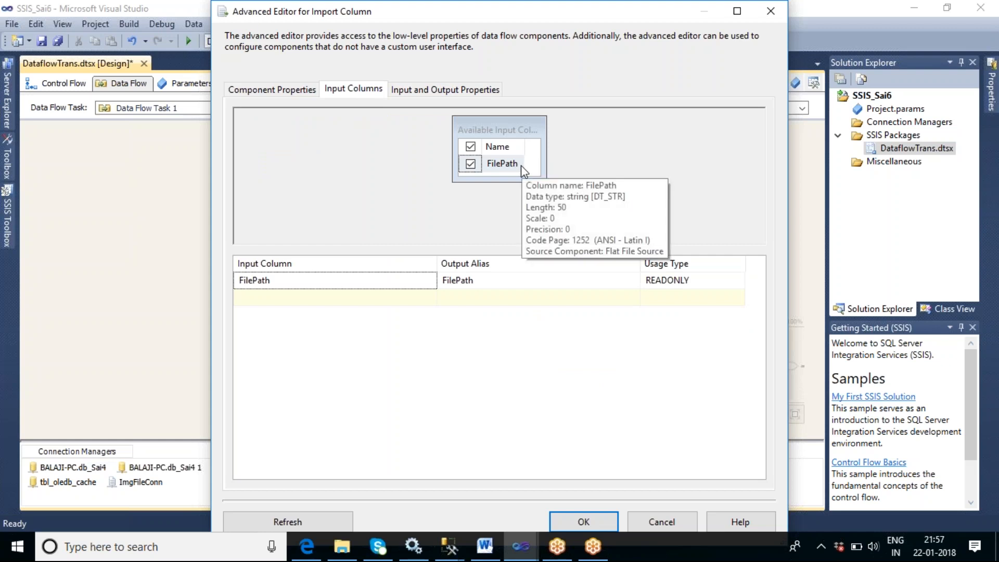
pyautogui.click(474, 90)
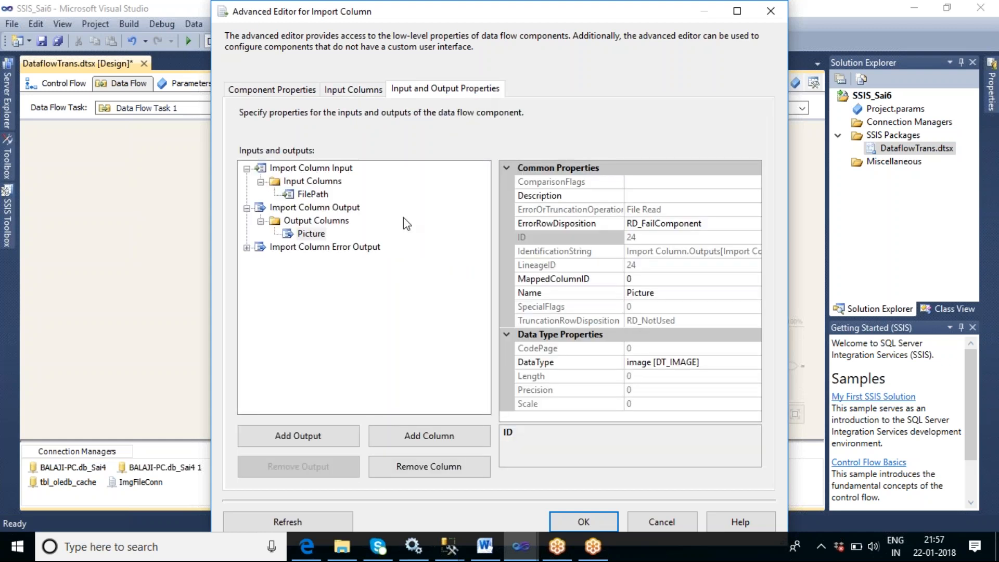
pyautogui.click(324, 225)
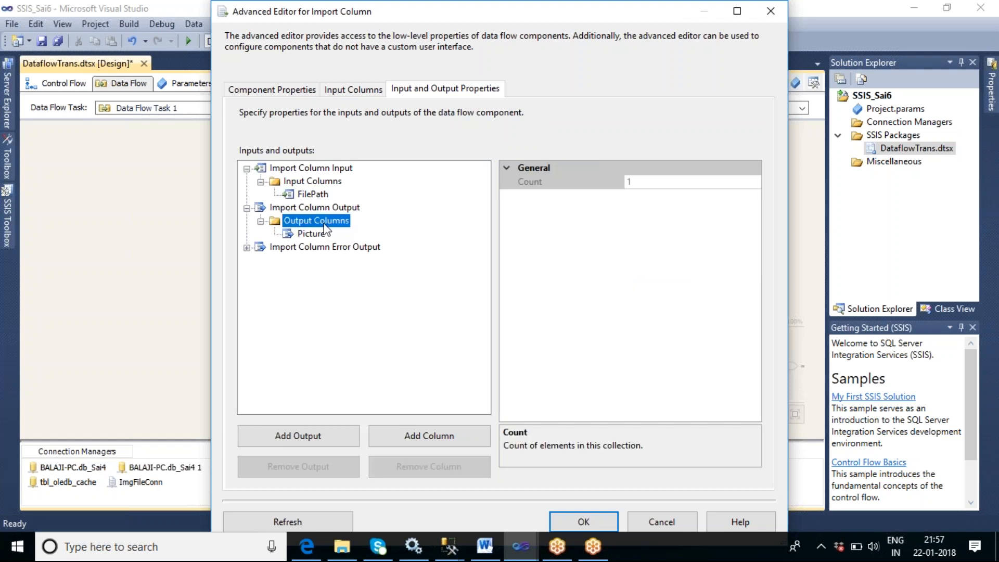
pyautogui.click(320, 235)
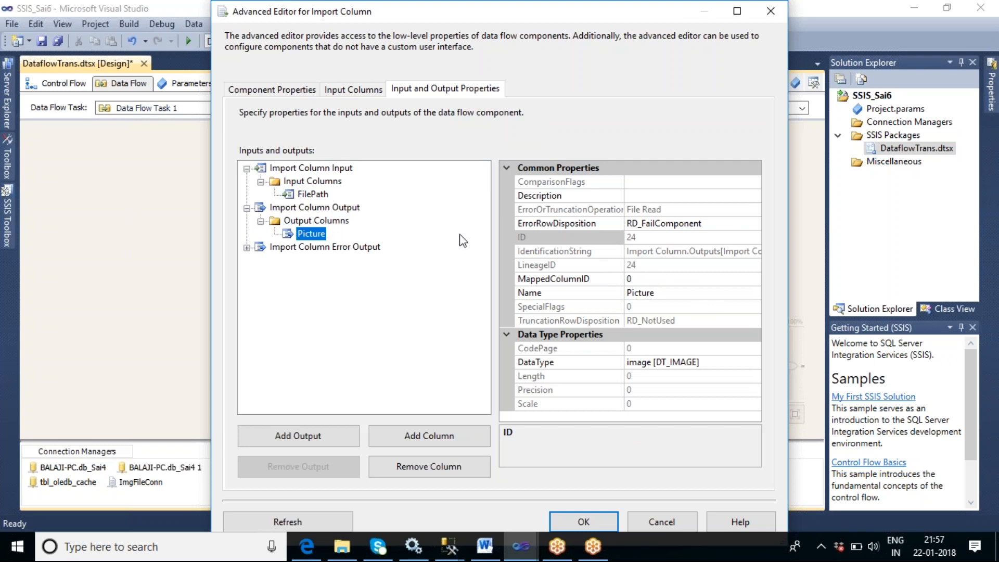
pyautogui.click(325, 197)
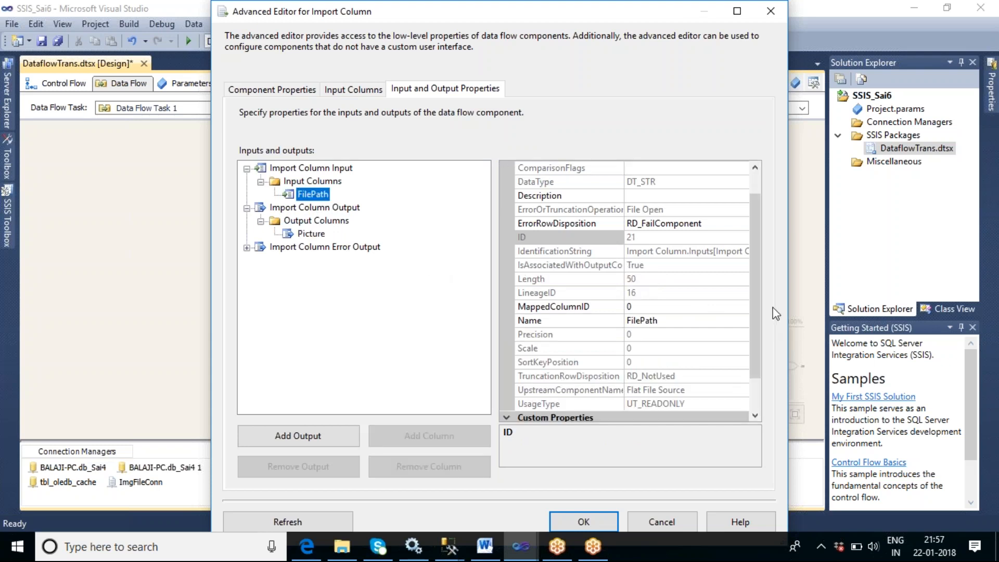
pyautogui.scroll(-1, 757, 322)
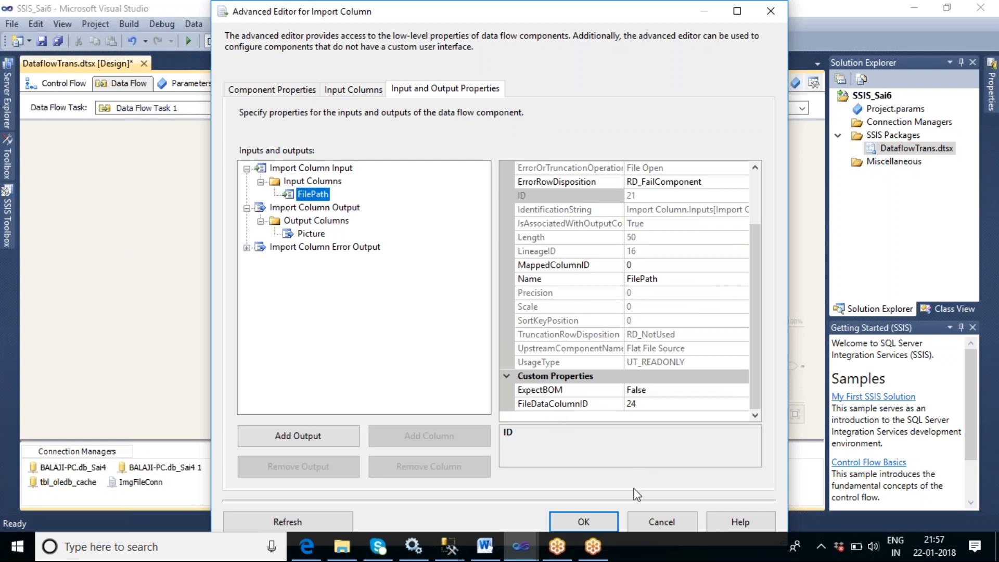
pyautogui.click(597, 513)
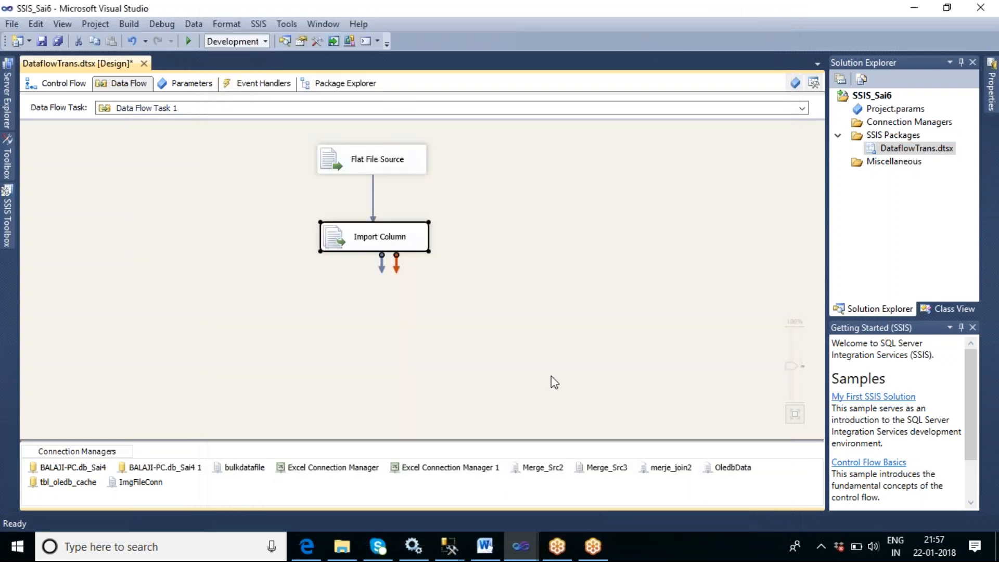
# - Add an OLE DB Destination below the Import Column and connect the Import Column's output path to it
pyautogui.click(513, 268)
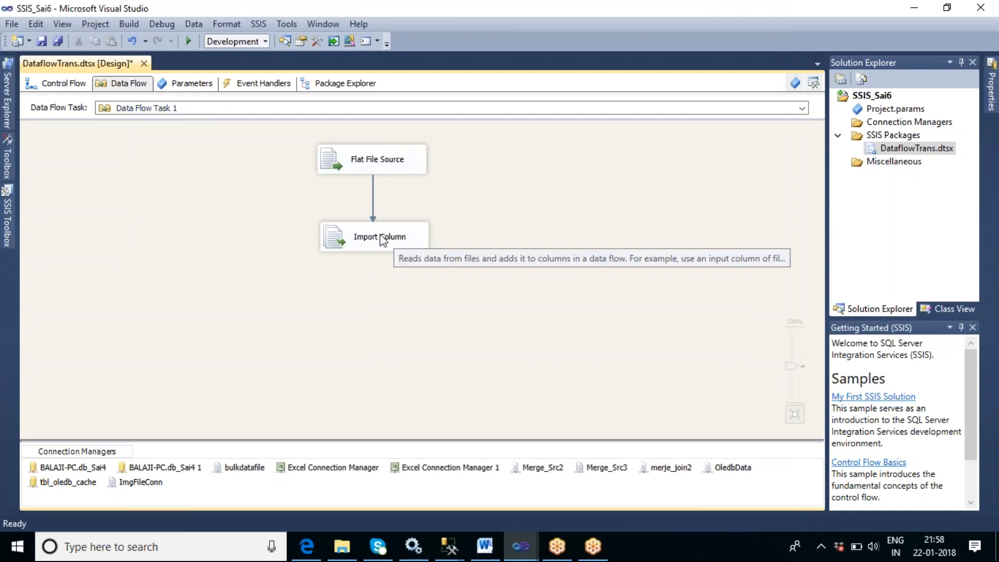
pyautogui.click(11, 230)
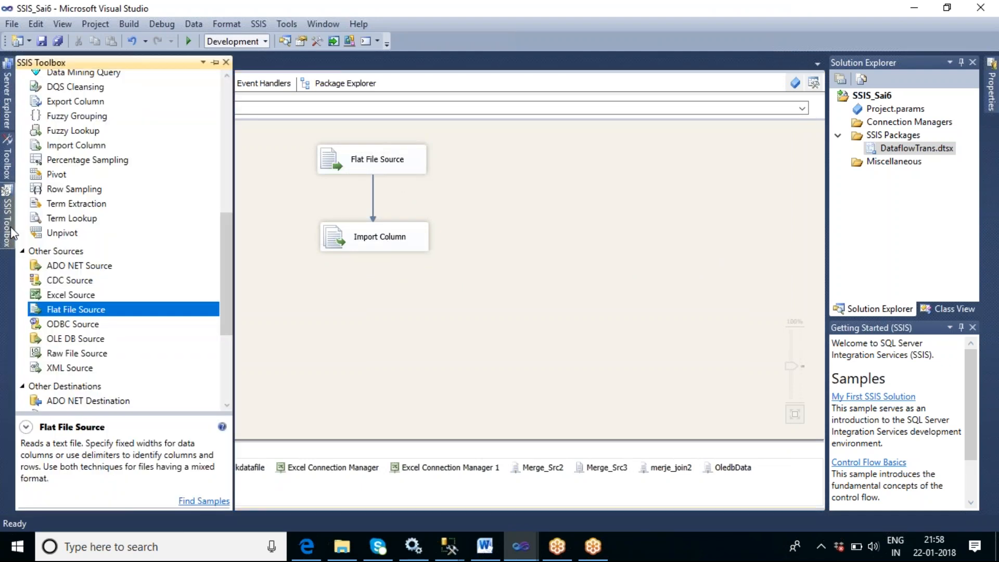
pyautogui.moveTo(231, 281); pyautogui.dragTo(229, 345)
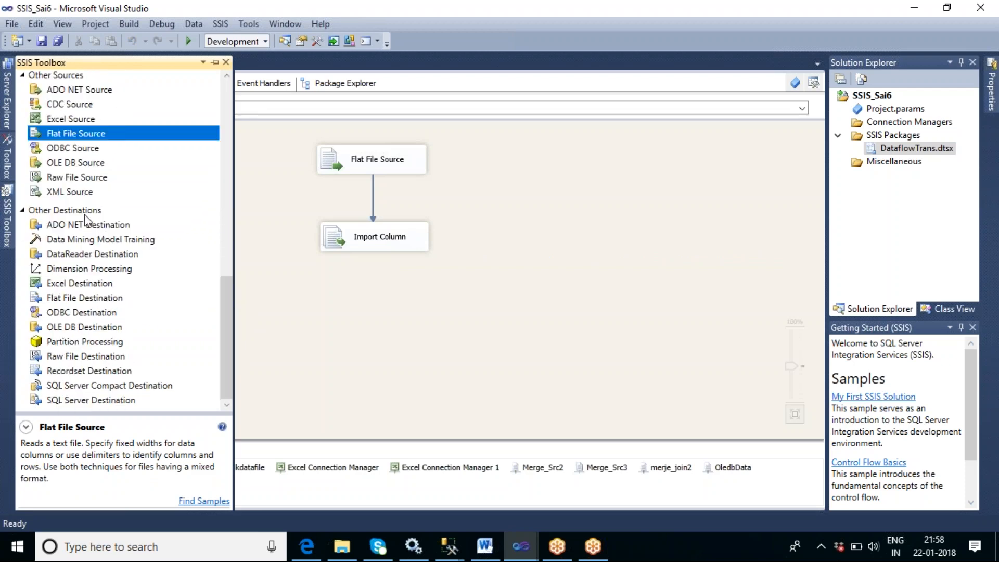
pyautogui.moveTo(102, 326); pyautogui.dragTo(327, 315)
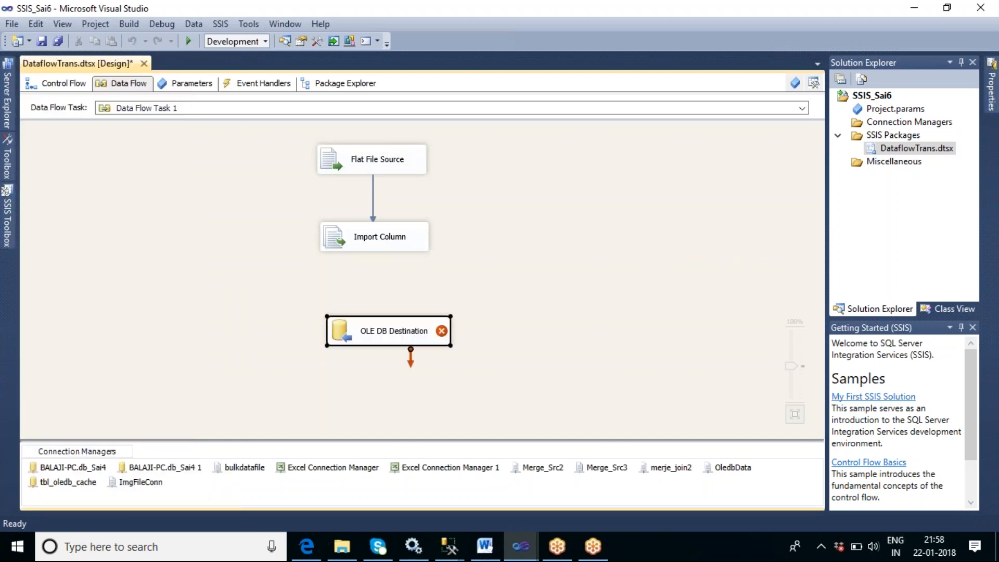
pyautogui.click(389, 247)
pyautogui.moveTo(383, 267); pyautogui.dragTo(386, 310)
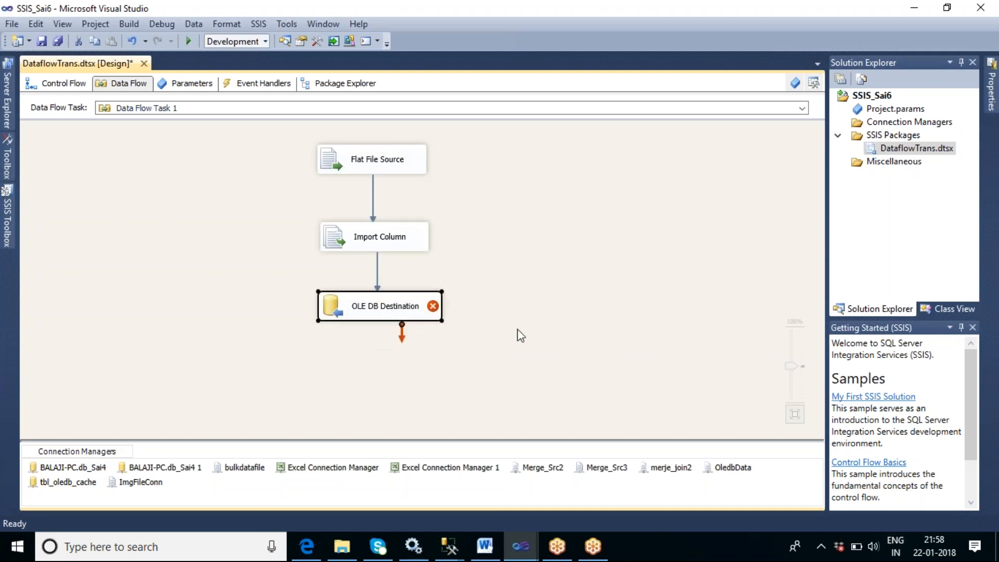
# - Open the OLE DB Destination editor and choose BALAJI-PC.db_Sai4 as its connection manager
pyautogui.doubleClick(391, 312)
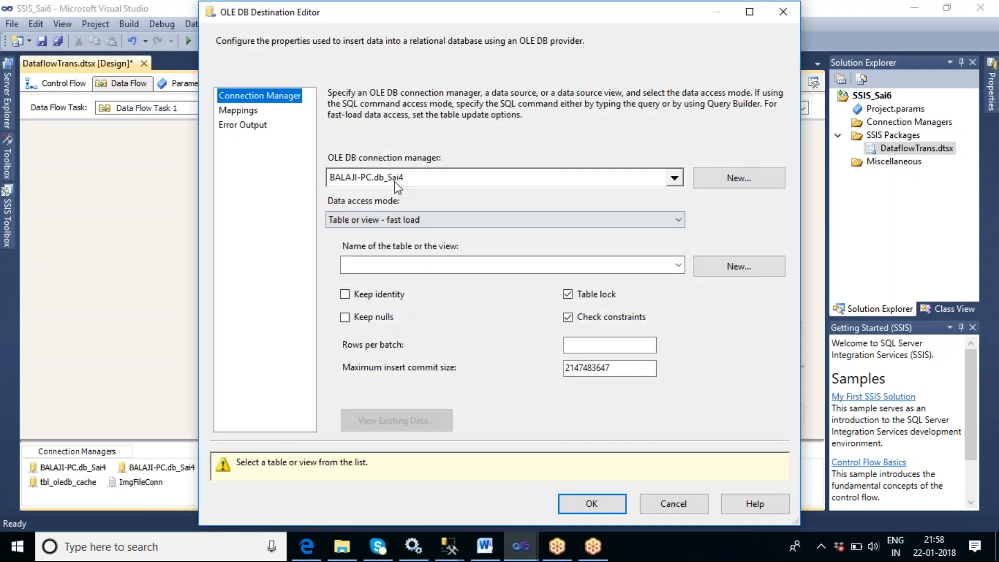
pyautogui.click(673, 178)
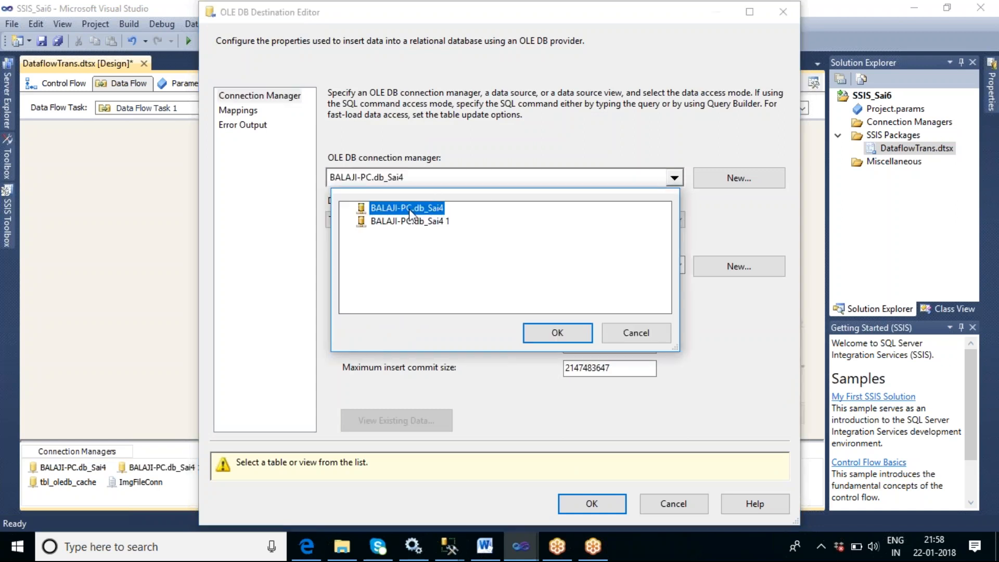
pyautogui.click(559, 327)
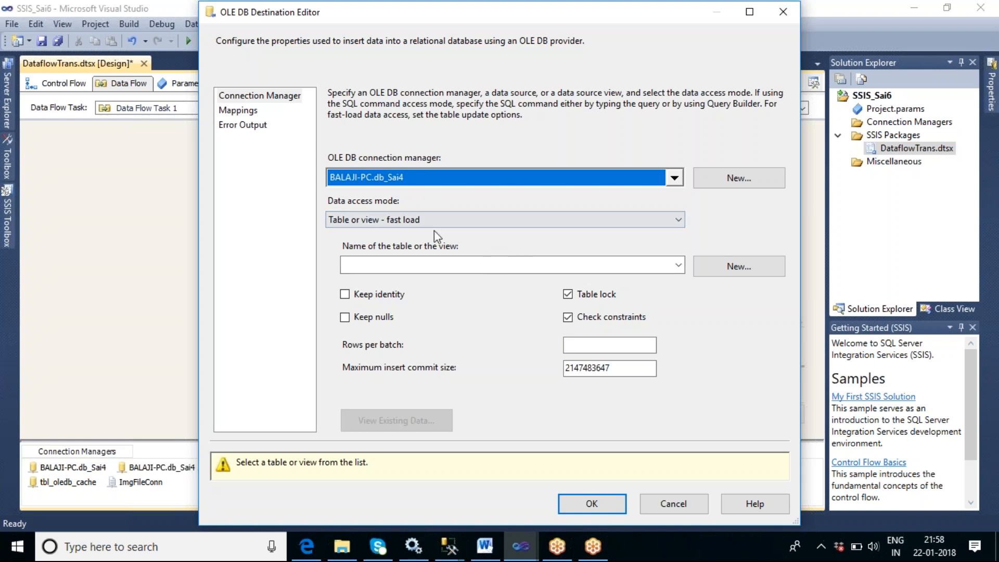
# - Create a new destination table named tbl_images01 with the FilePath and Picture columns
pyautogui.click(749, 271)
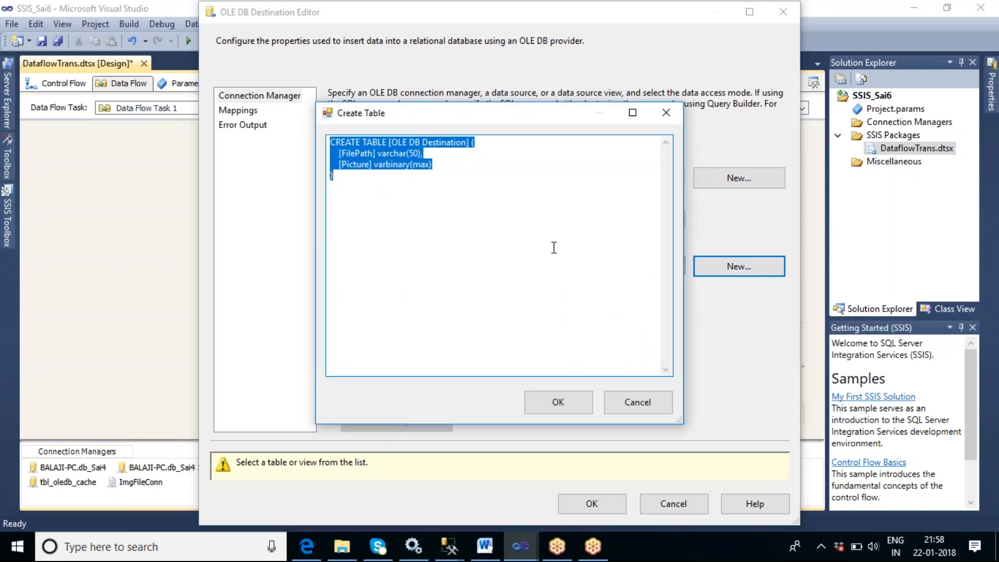
pyautogui.click(451, 164)
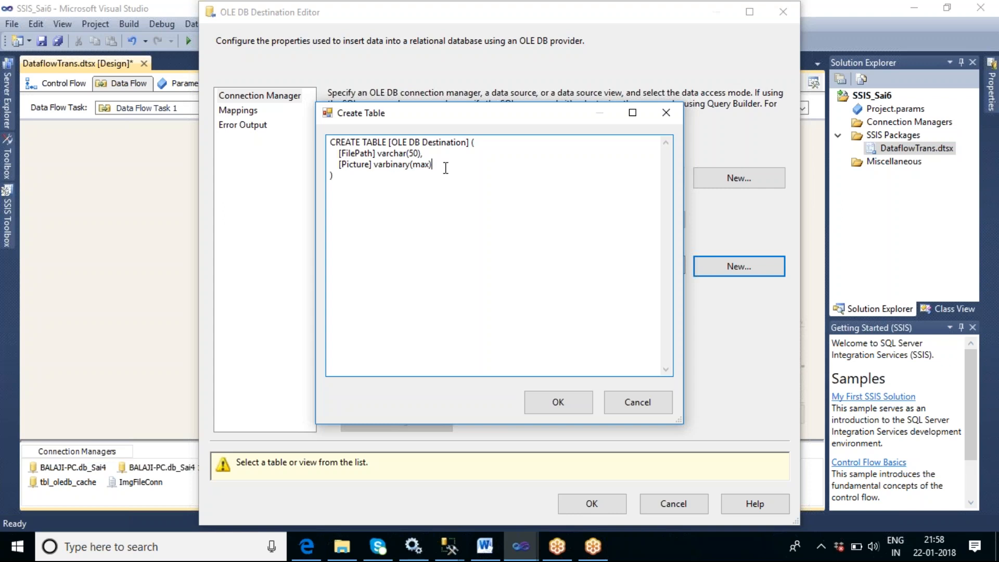
pyautogui.moveTo(391, 142); pyautogui.dragTo(467, 143)
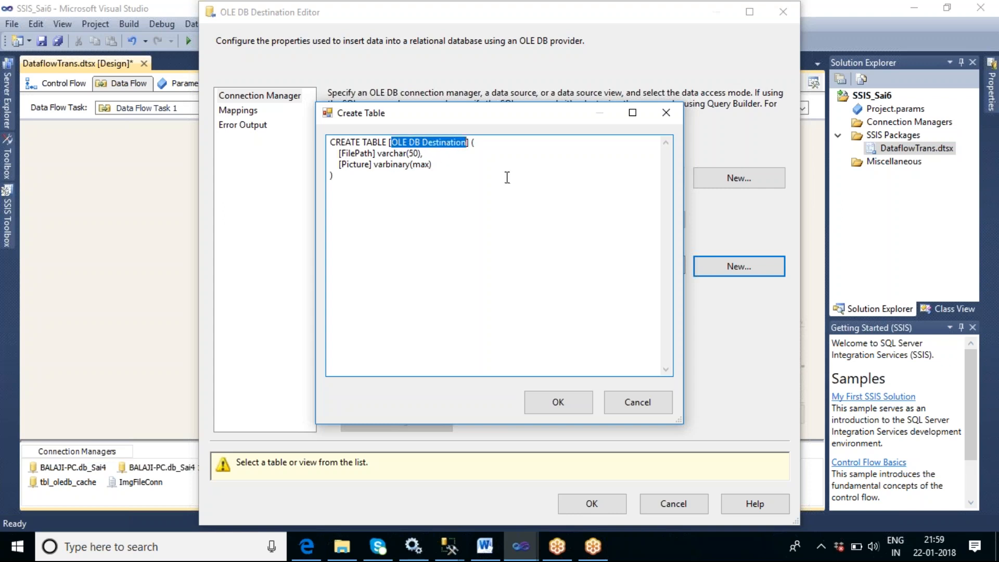
pyautogui.write('tbl_images01')
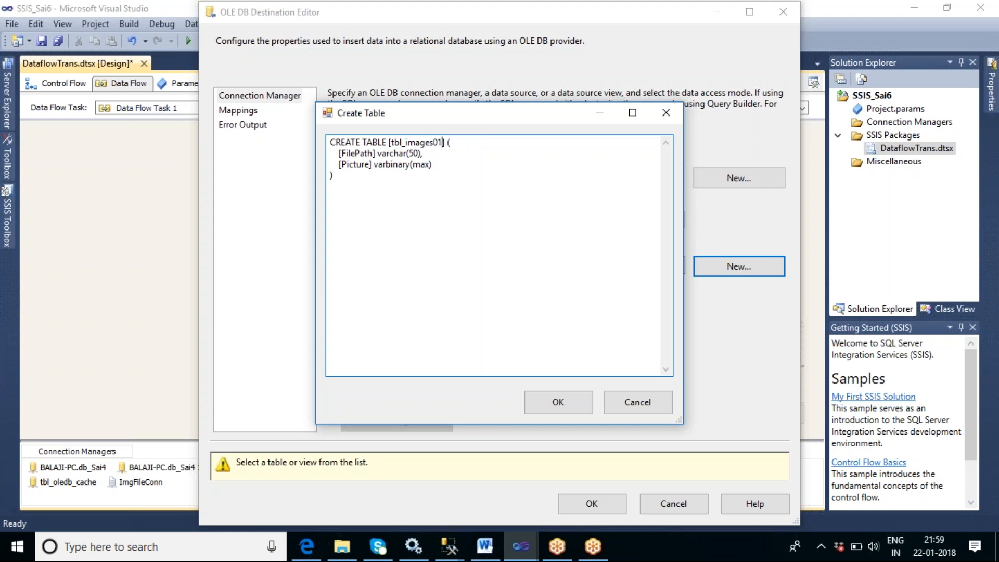
pyautogui.click(558, 402)
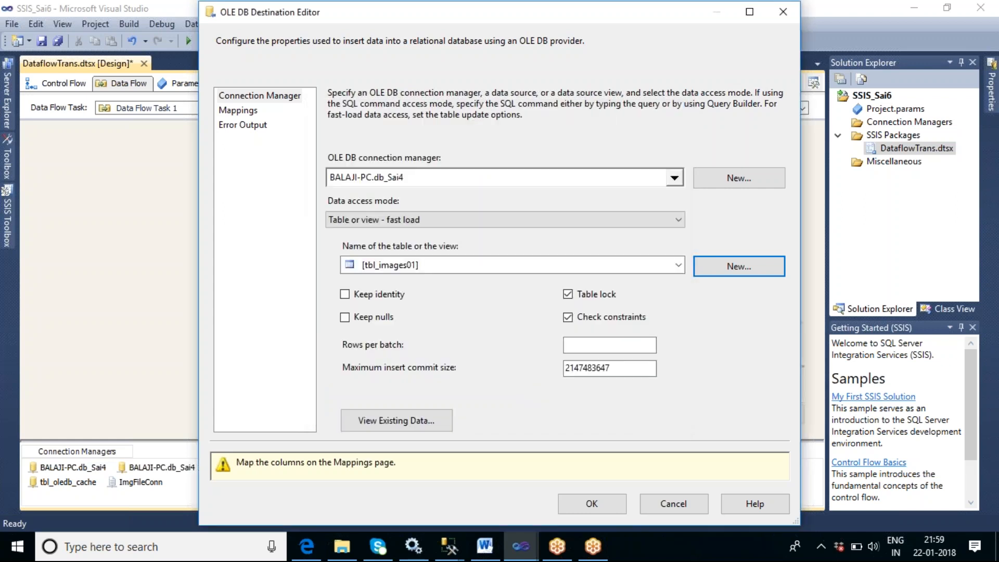
# - Review the FilePath and Picture column mappings and confirm the OLE DB Destination editor
pyautogui.click(243, 111)
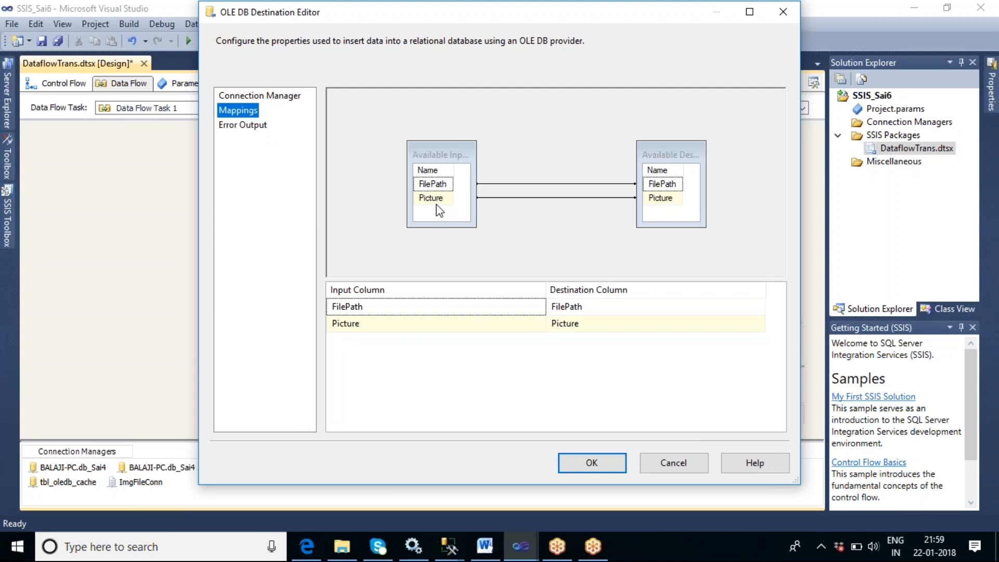
pyautogui.click(617, 461)
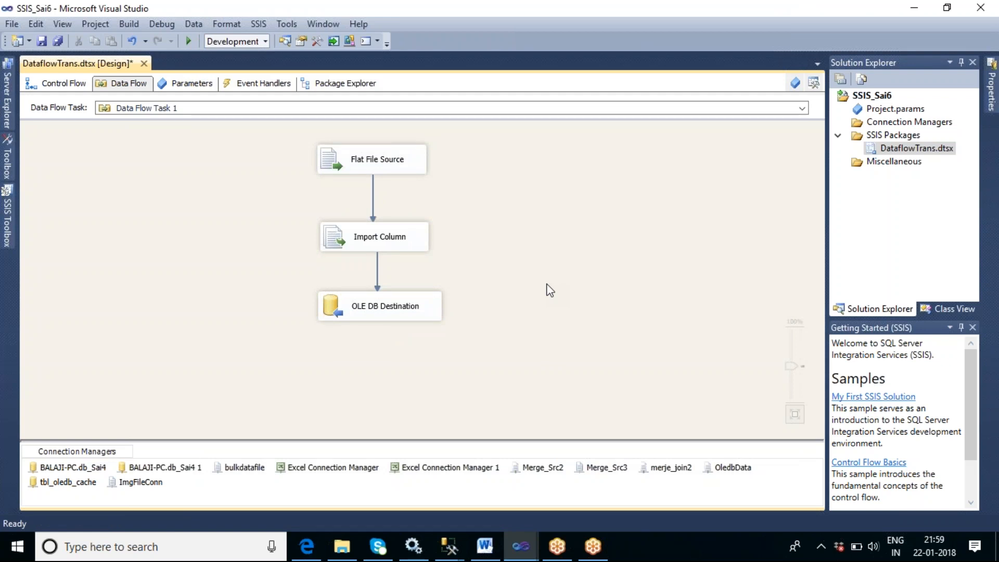
pyautogui.click(634, 18)
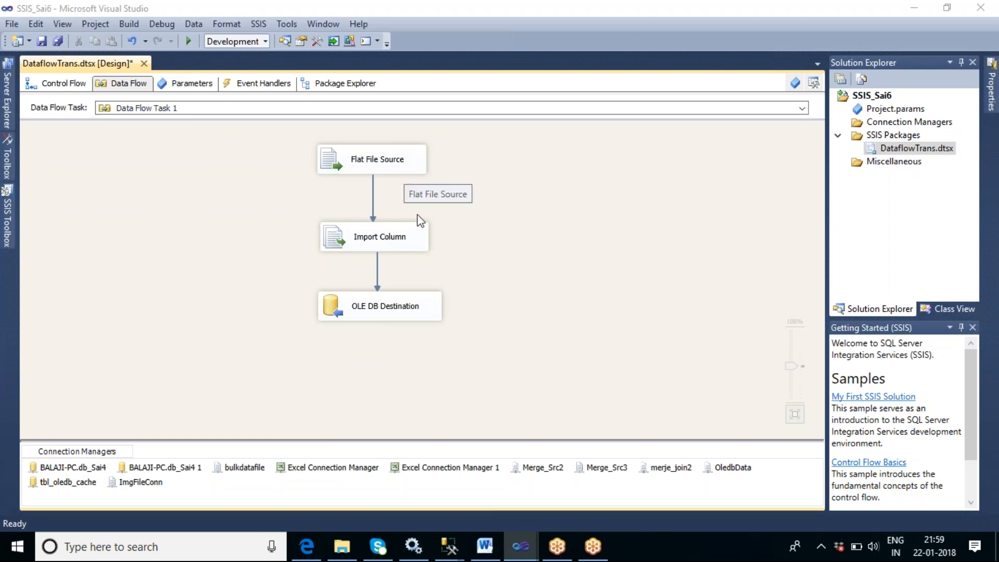
# - Examine the files in the imgs folder and the Path.txt list in File Explorer
pyautogui.click(349, 551)
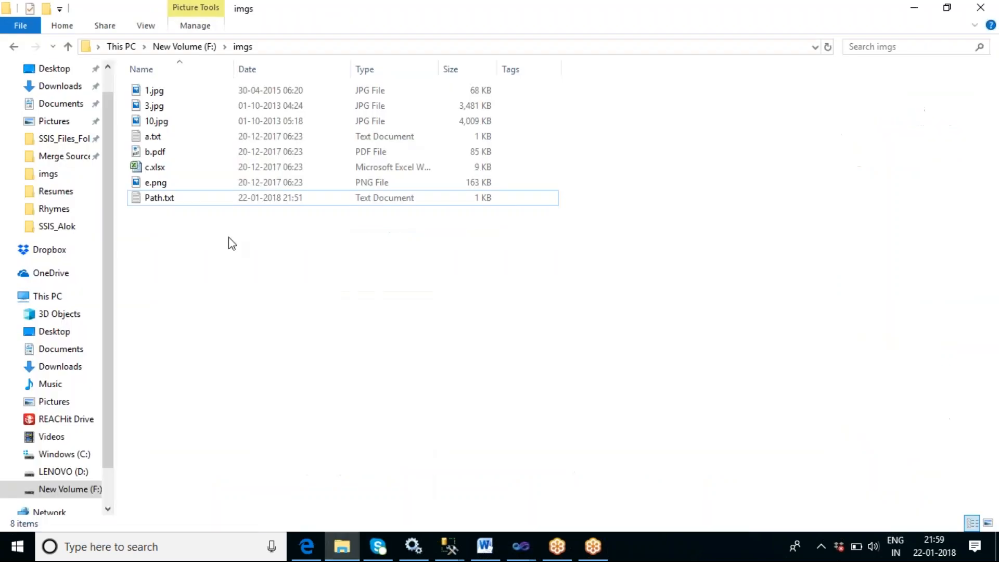
pyautogui.click(152, 207)
pyautogui.doubleClick(153, 207)
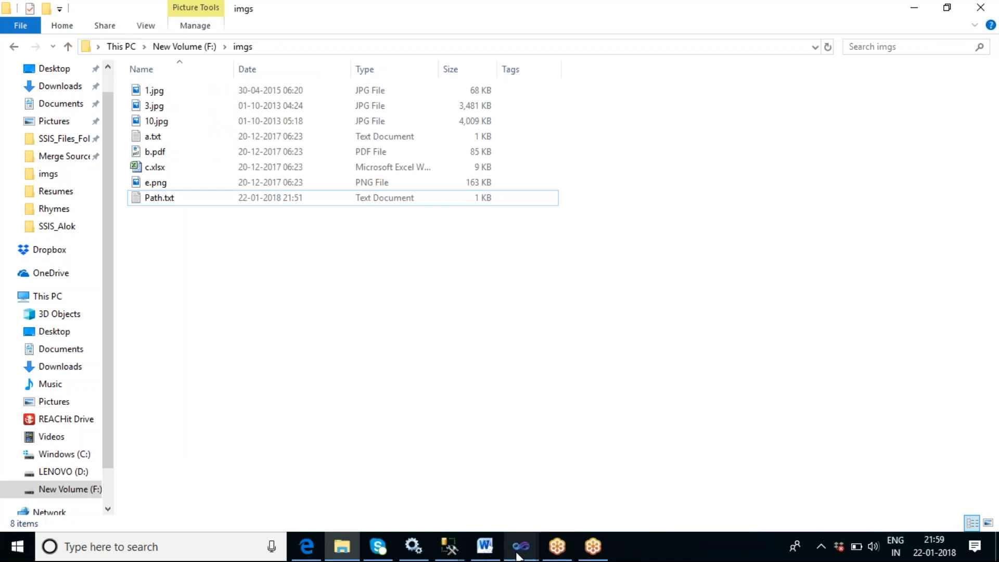
pyautogui.moveTo(518, 555)
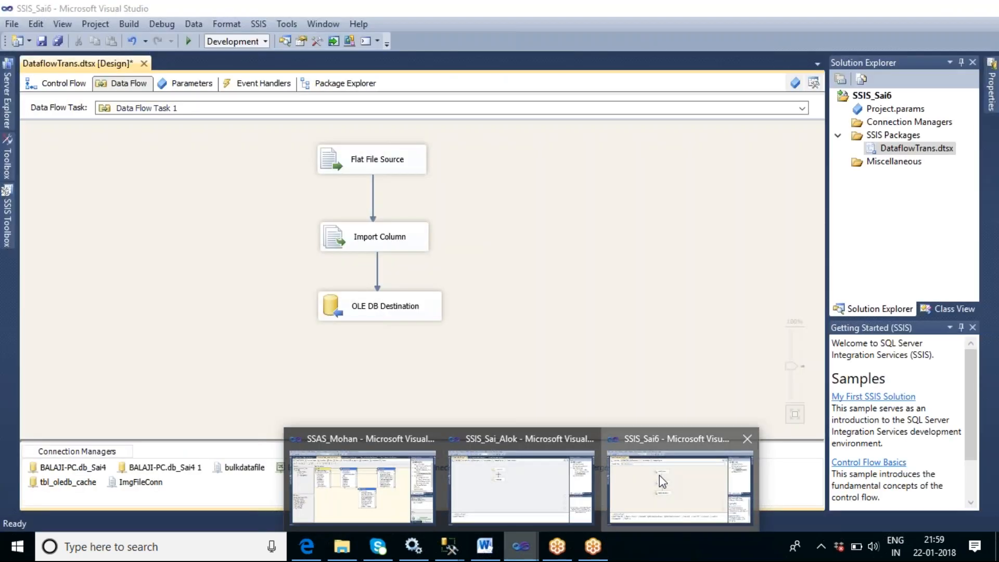
pyautogui.click(659, 475)
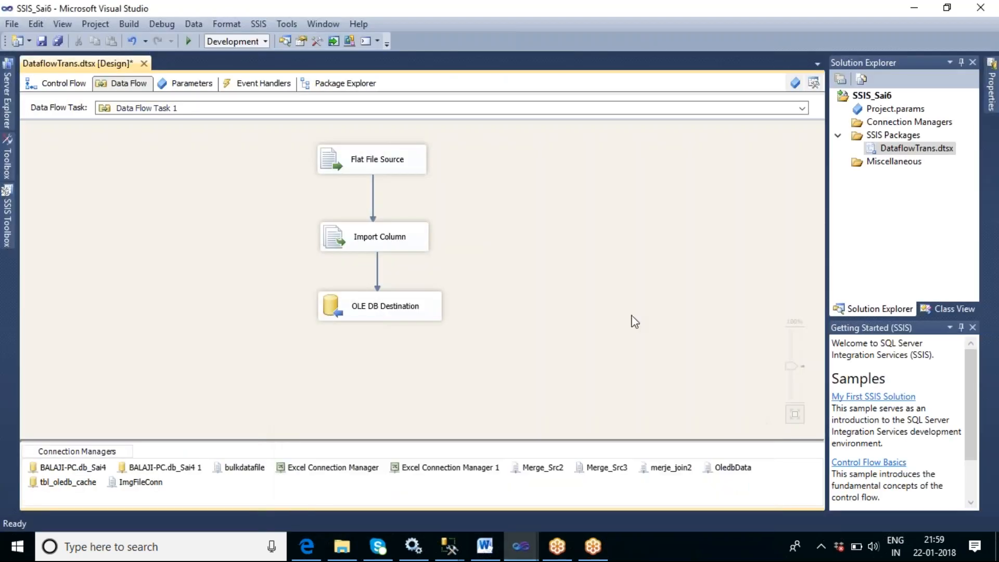
# - Preview the Flat File Source's sample FilePath rows, then close its editor
pyautogui.click(395, 171)
pyautogui.doubleClick(395, 172)
pyautogui.click(378, 204)
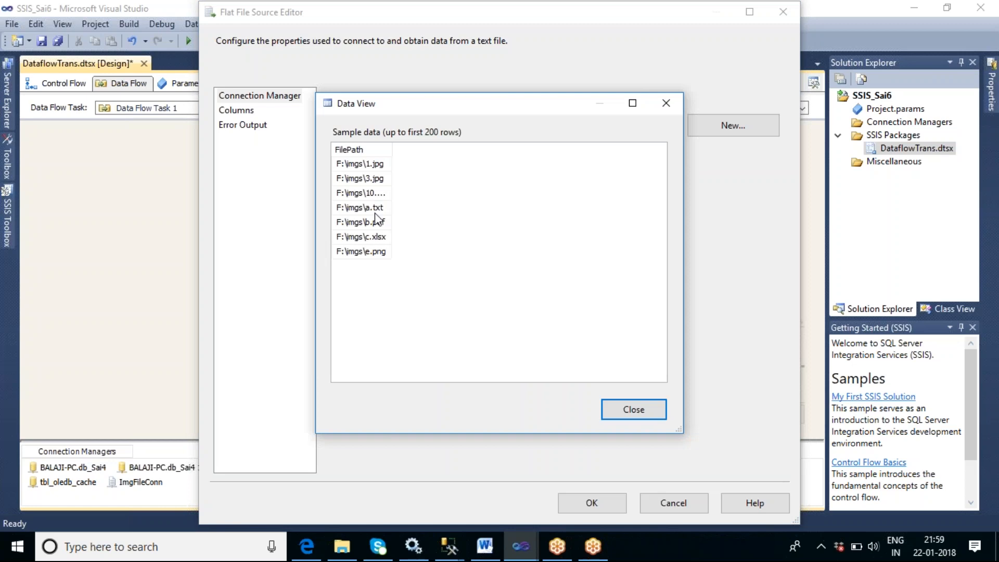
pyautogui.click(639, 413)
pyautogui.click(588, 505)
# - Review the Import Column's input and output properties, including FilePath's FileDataColumnID, then close the Advanced Editor
pyautogui.doubleClick(398, 240)
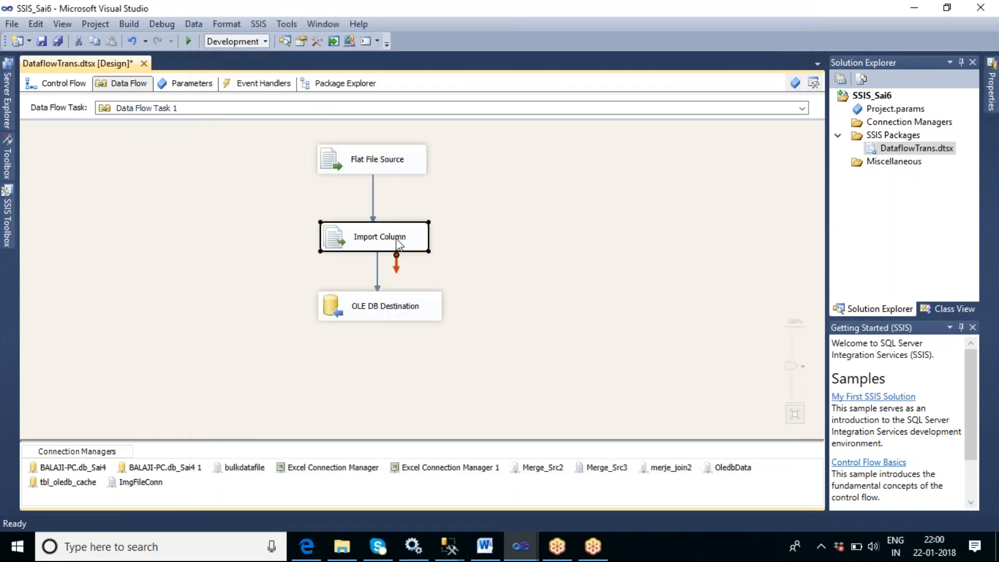
pyautogui.click(353, 91)
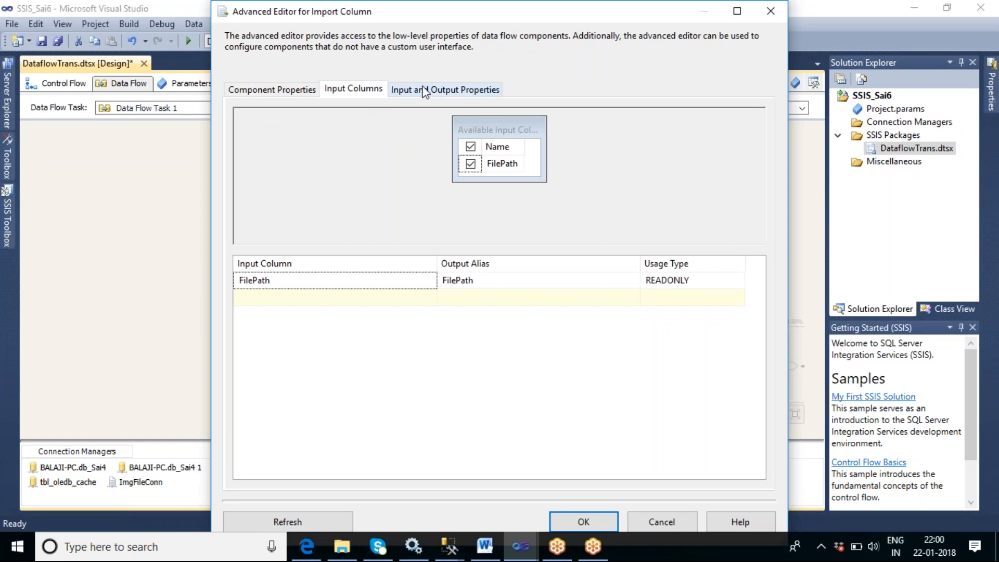
pyautogui.click(424, 92)
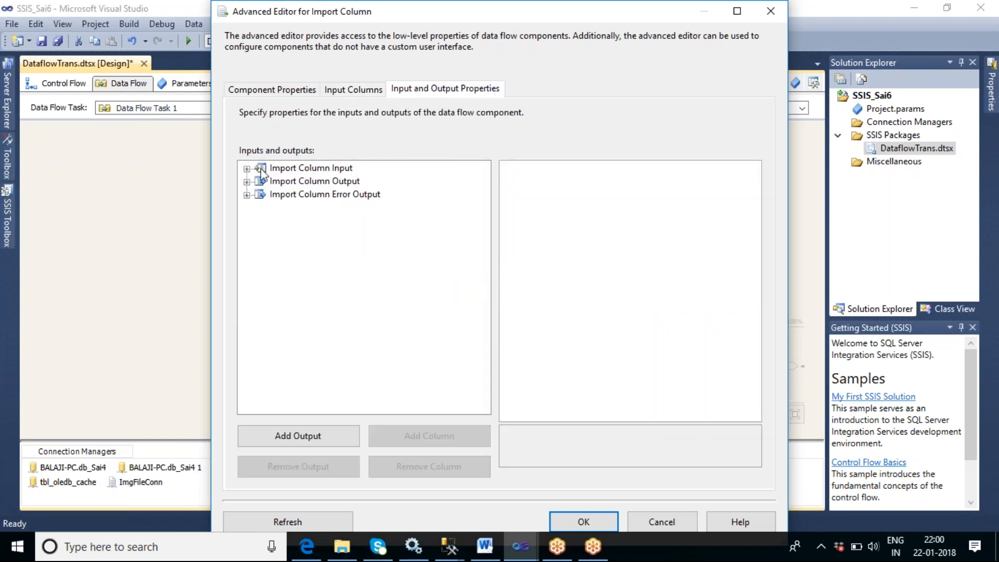
pyautogui.click(247, 168)
pyautogui.click(260, 181)
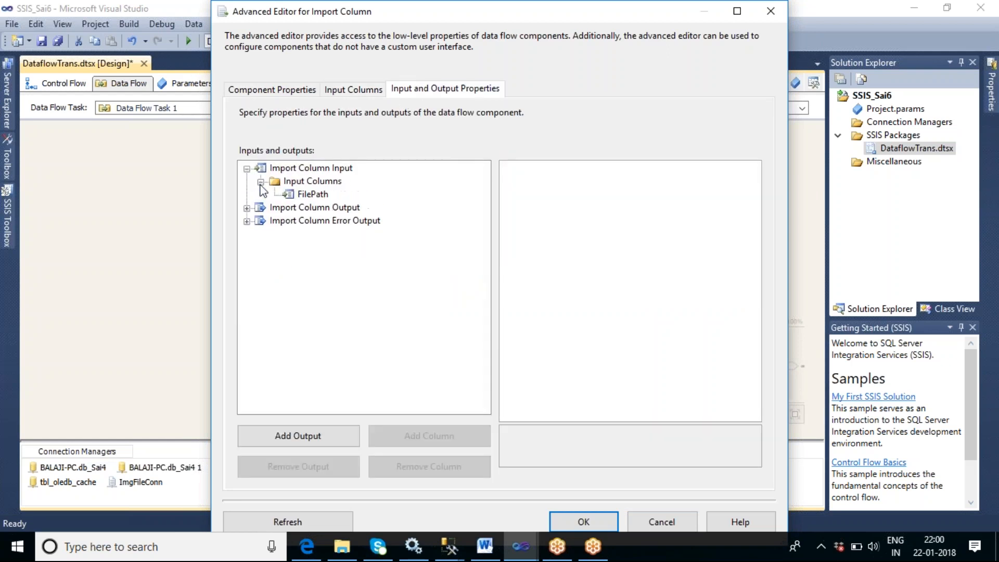
pyautogui.click(307, 195)
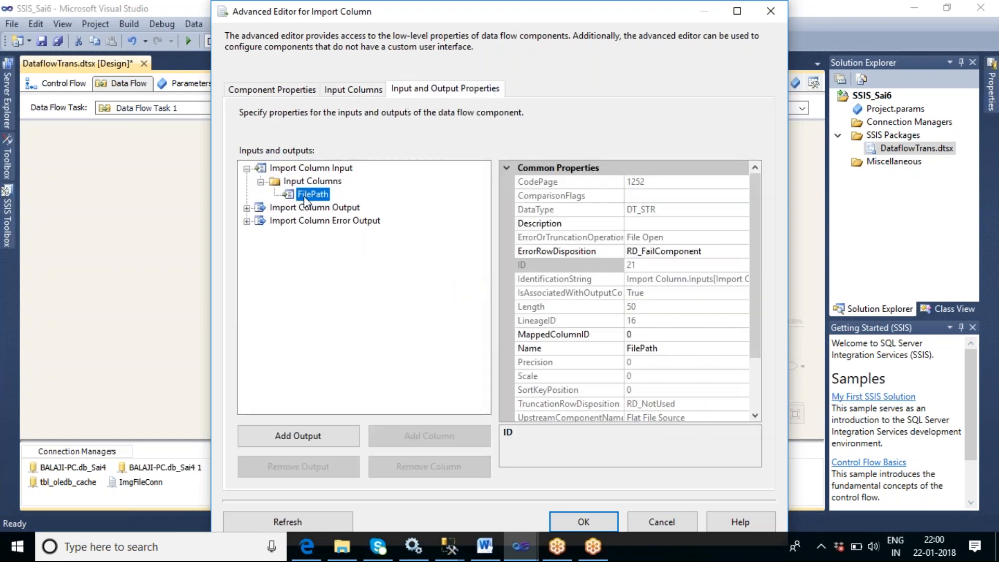
pyautogui.click(247, 208)
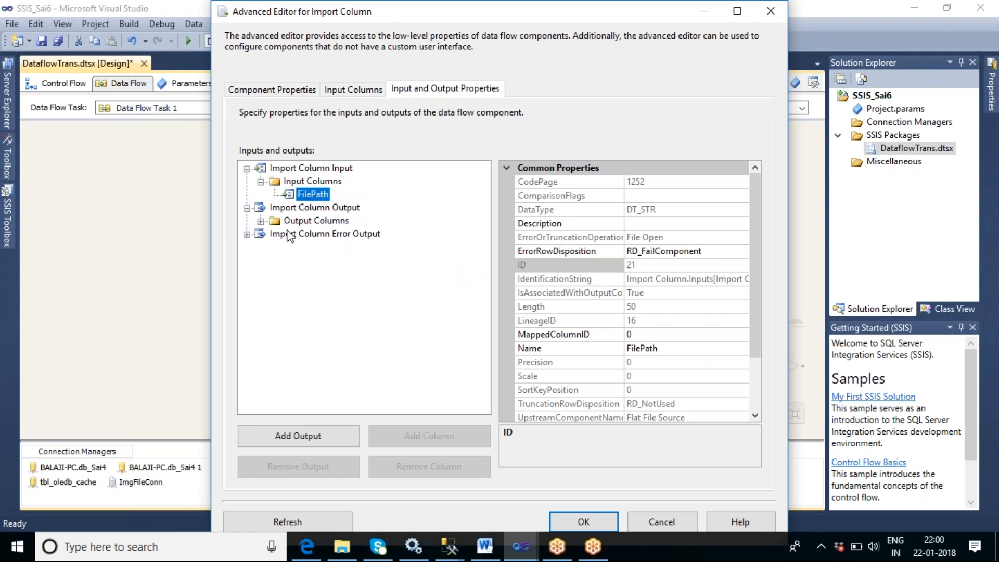
pyautogui.click(261, 221)
pyautogui.click(312, 235)
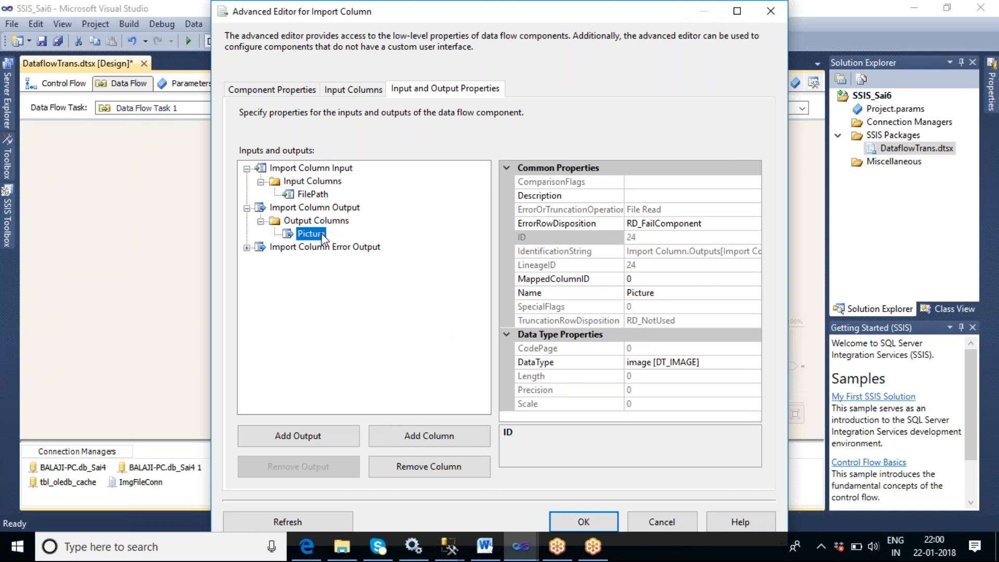
pyautogui.click(323, 197)
pyautogui.scroll(-1, 754, 276)
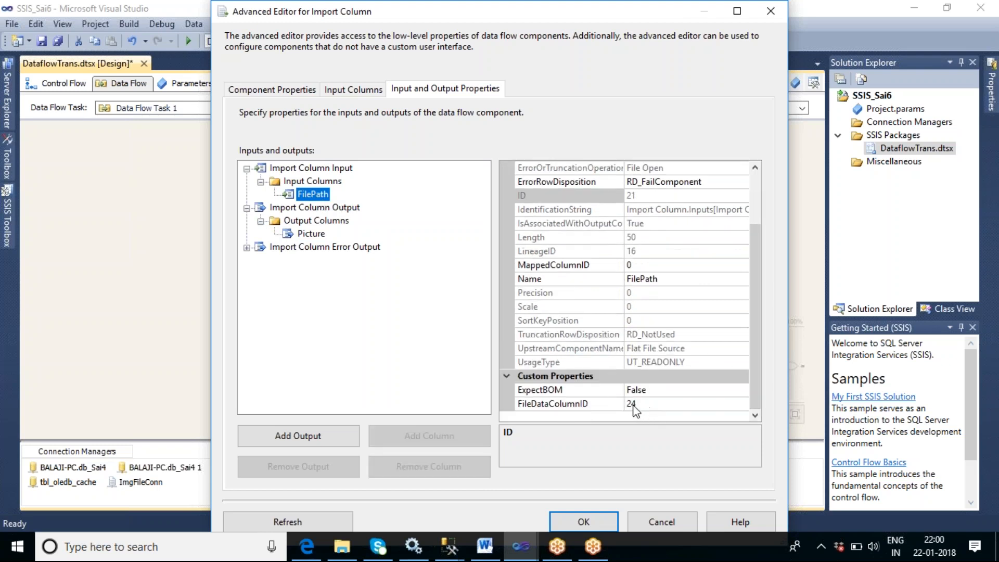
pyautogui.click(593, 524)
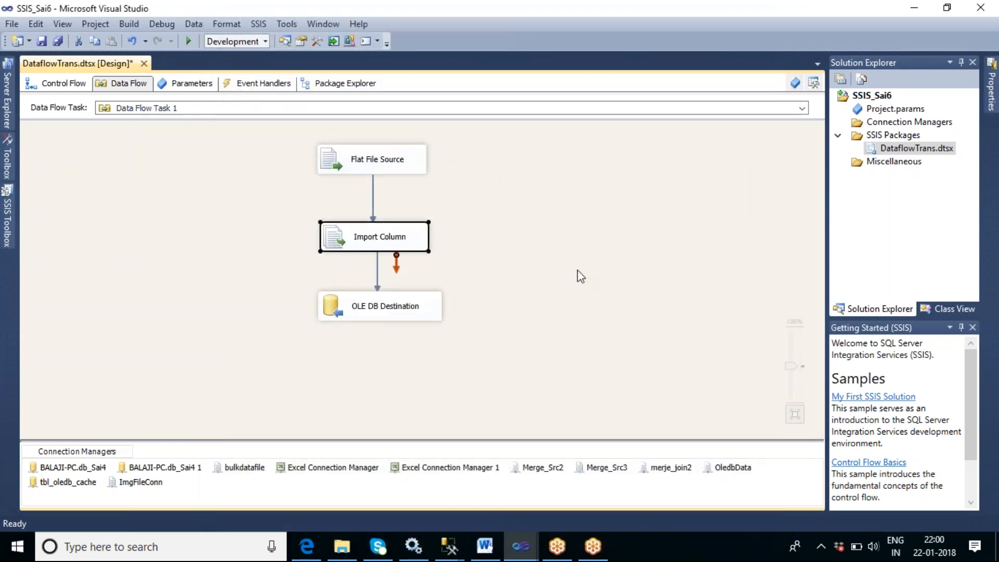
# - Reopen the OLE DB Destination editor to check its table settings, then cancel it
pyautogui.doubleClick(397, 309)
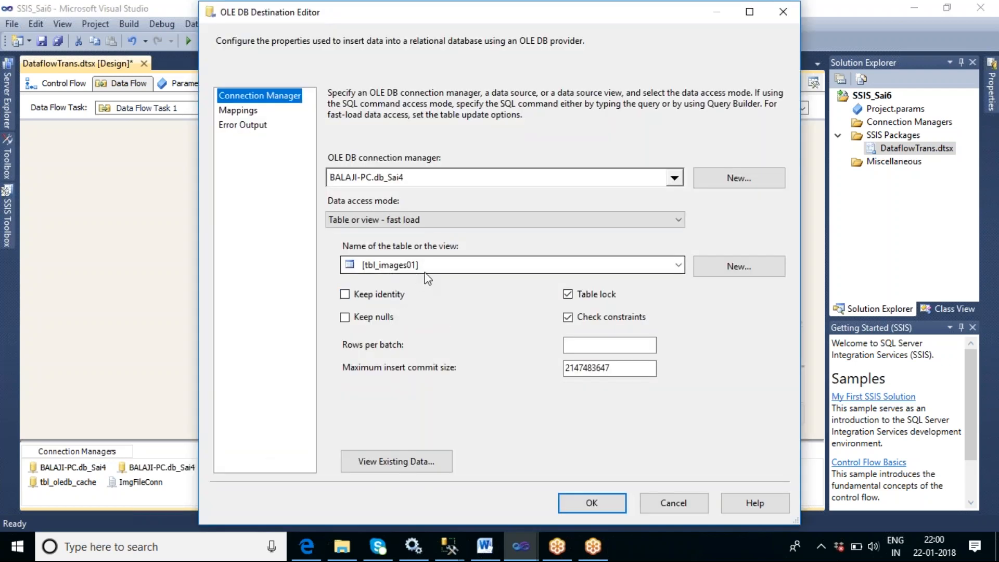
pyautogui.click(672, 505)
# - Save the package and run the data flow
pyautogui.rightClick(498, 194)
pyautogui.click(557, 271)
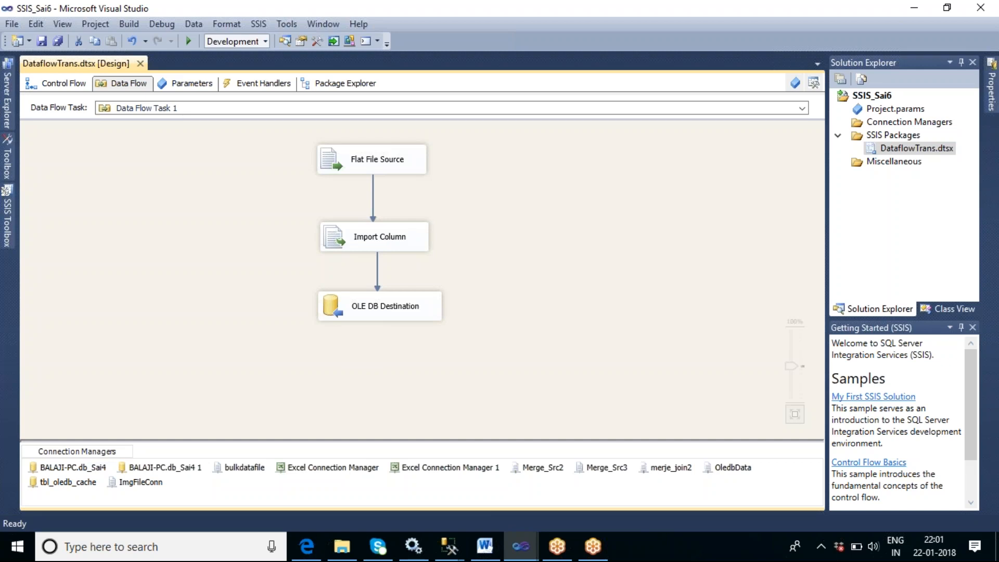
pyautogui.press('F5')
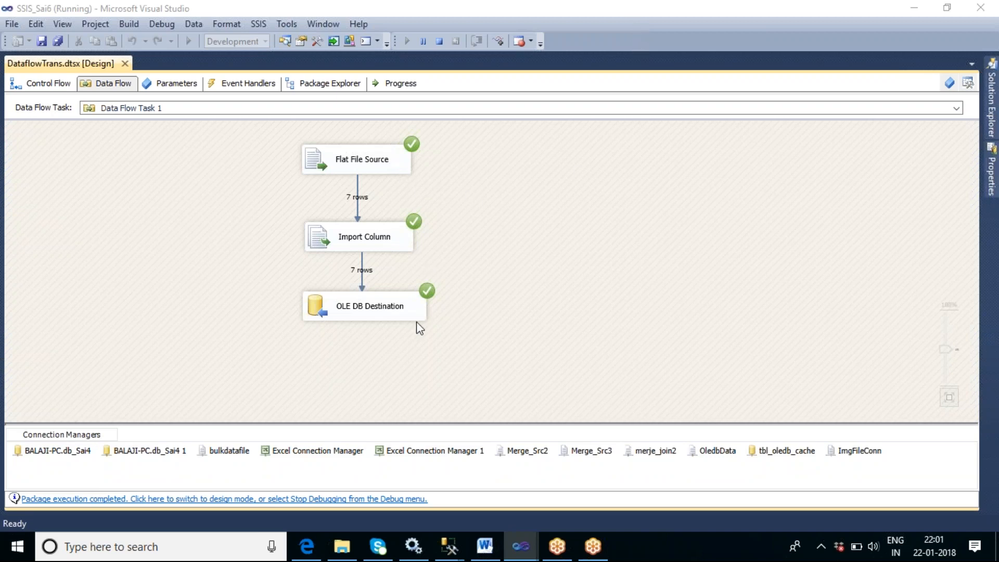
# - Switch to SQL Server Management Studio and connect Object Explorer to server BALAJI-PC with Windows Authentication
pyautogui.moveTo(448, 548)
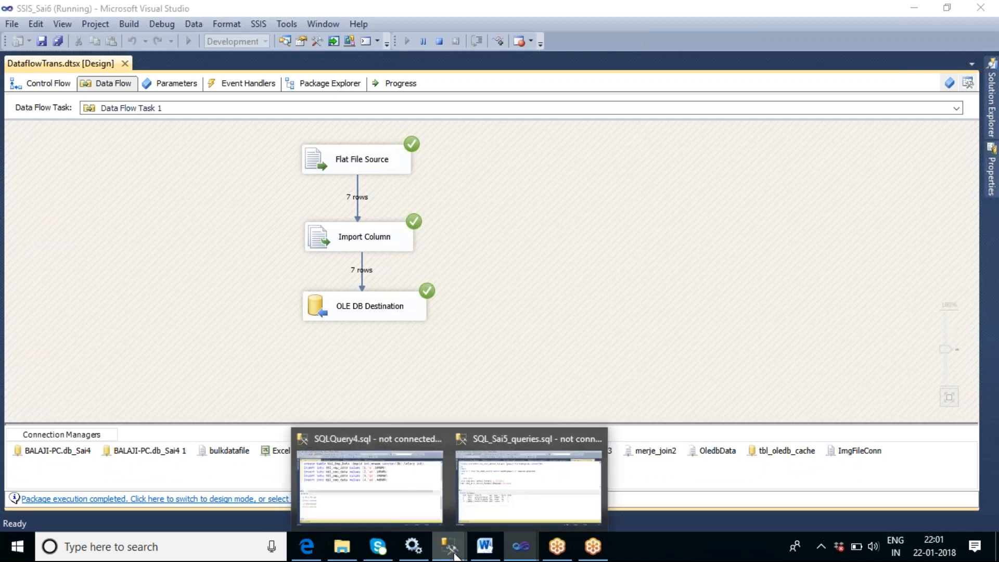
pyautogui.click(412, 503)
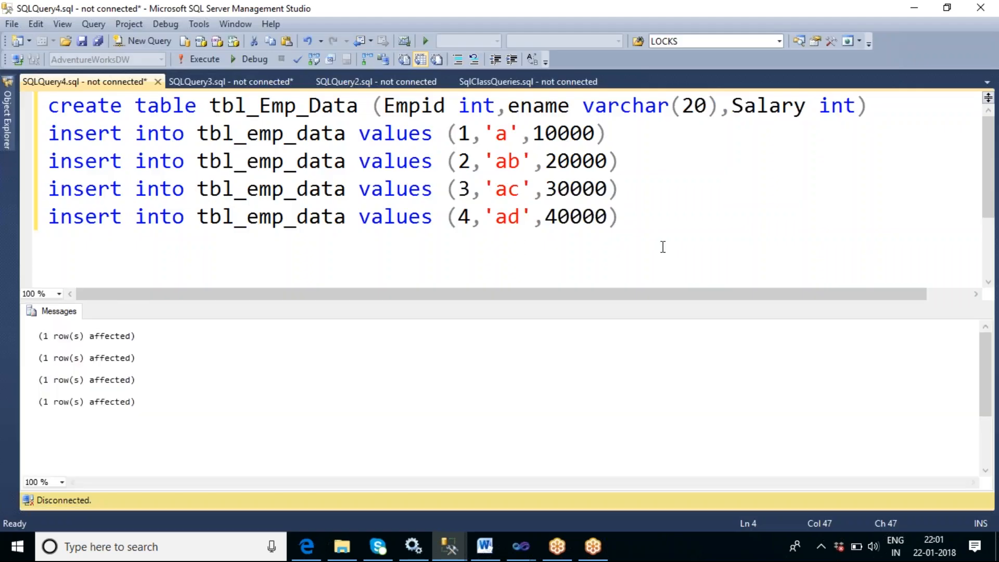
pyautogui.press('Down')
pyautogui.click(11, 24)
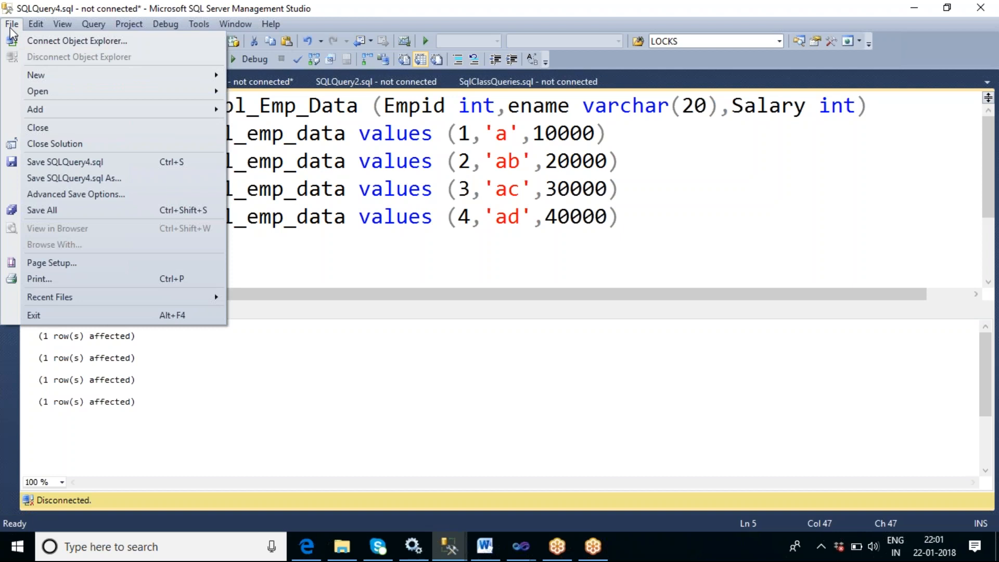
pyautogui.click(83, 41)
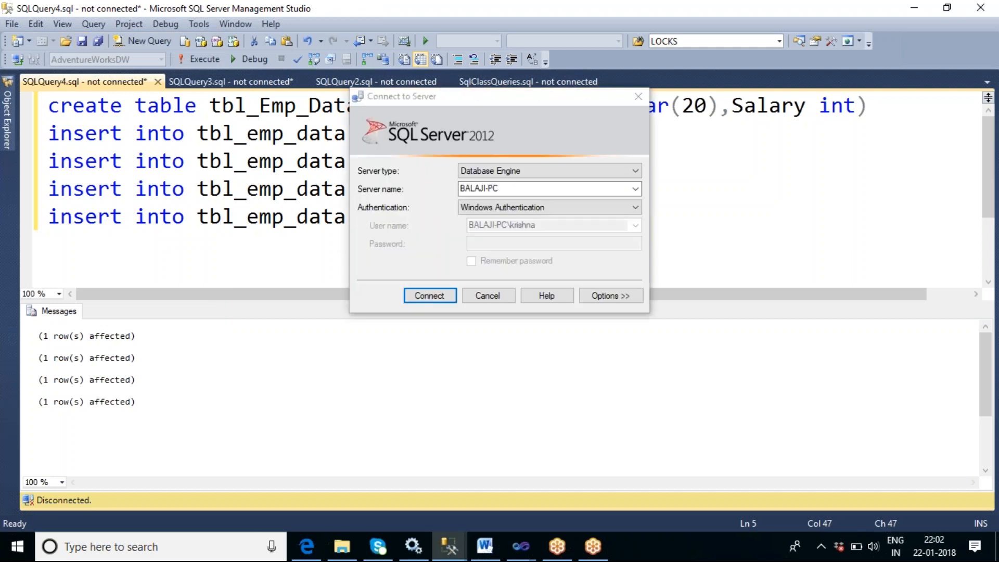
pyautogui.click(443, 296)
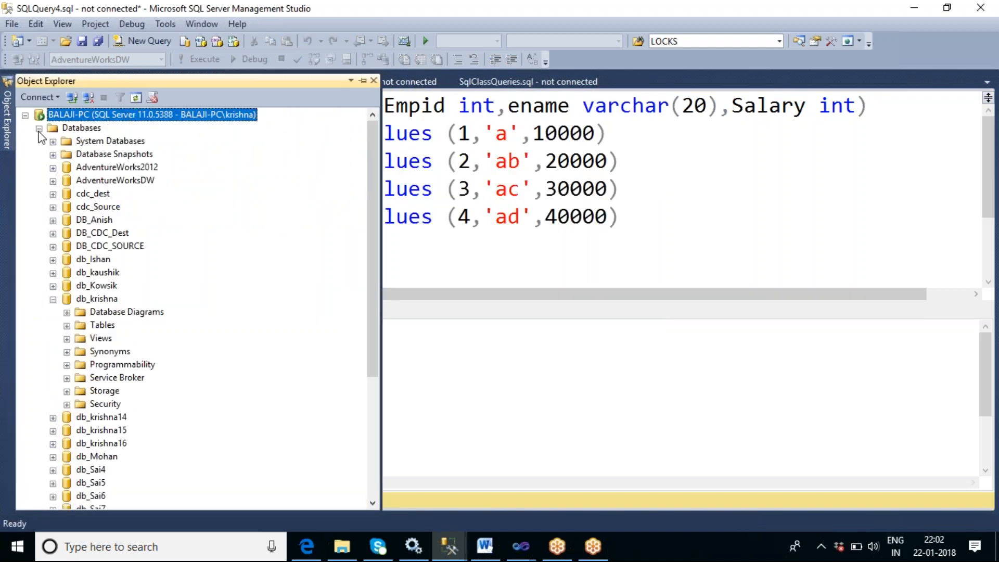
# - Open a new query on db_Sai4 and run select * from tbl_images01
pyautogui.click(53, 299)
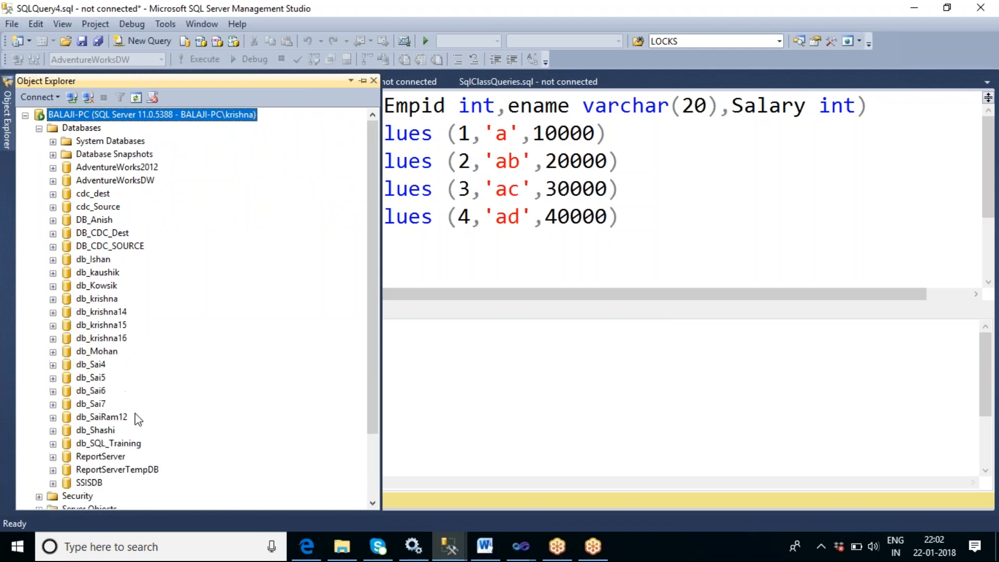
pyautogui.click(94, 364)
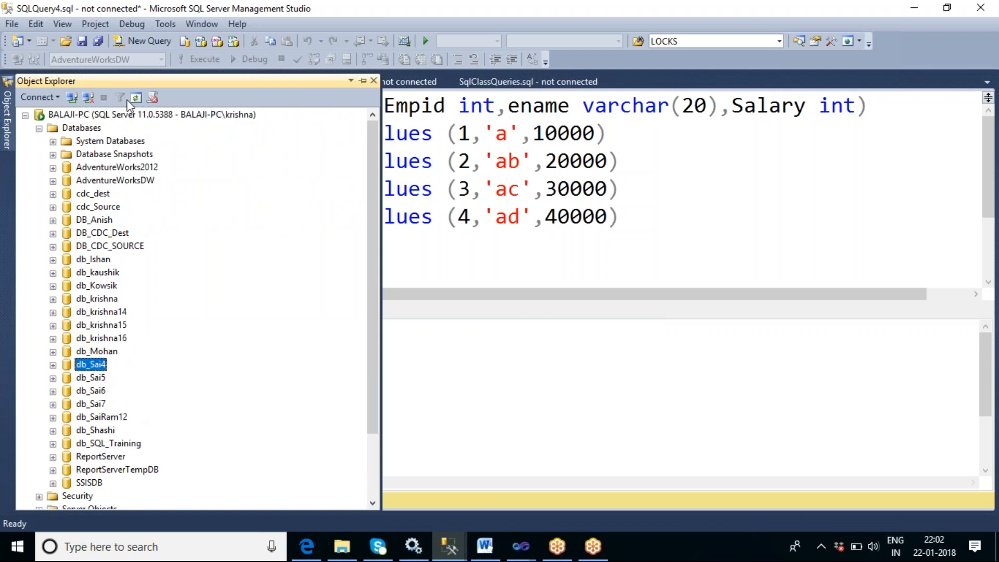
pyautogui.click(153, 44)
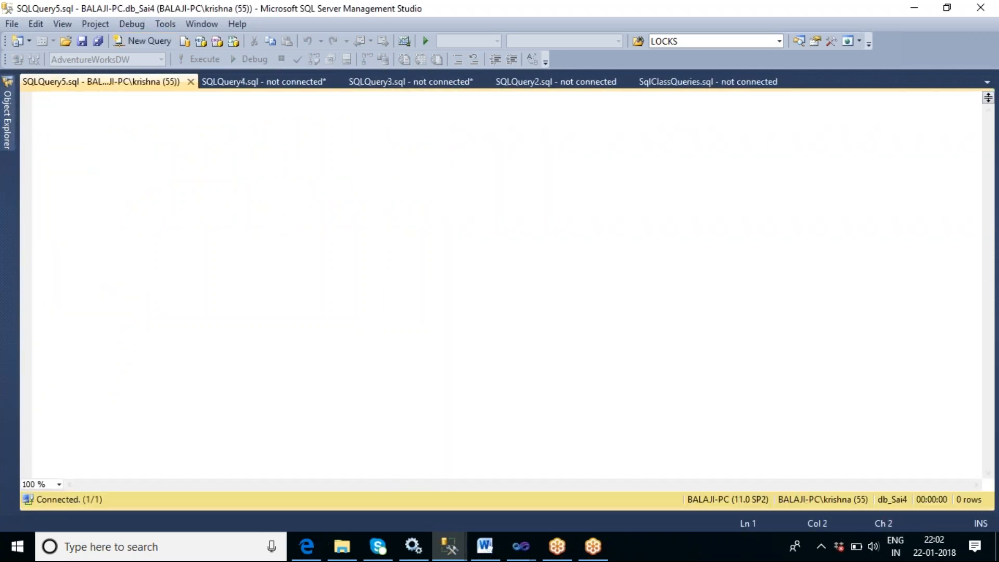
pyautogui.write('seelc')
pyautogui.press('BackSpace')
pyautogui.press('BackSpace')
pyautogui.press('BackSpace')
pyautogui.write('lect ')
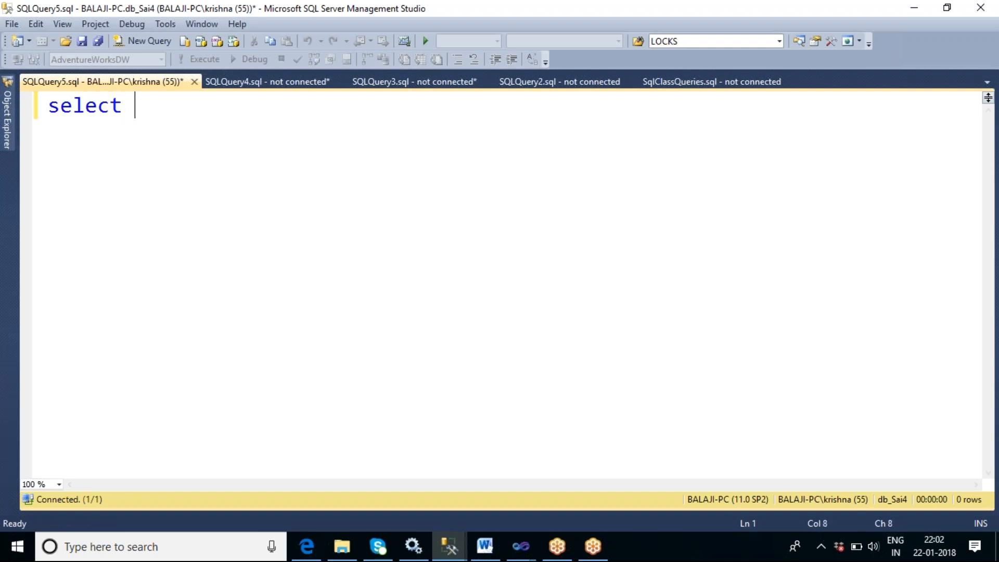
pyautogui.write('* fro')
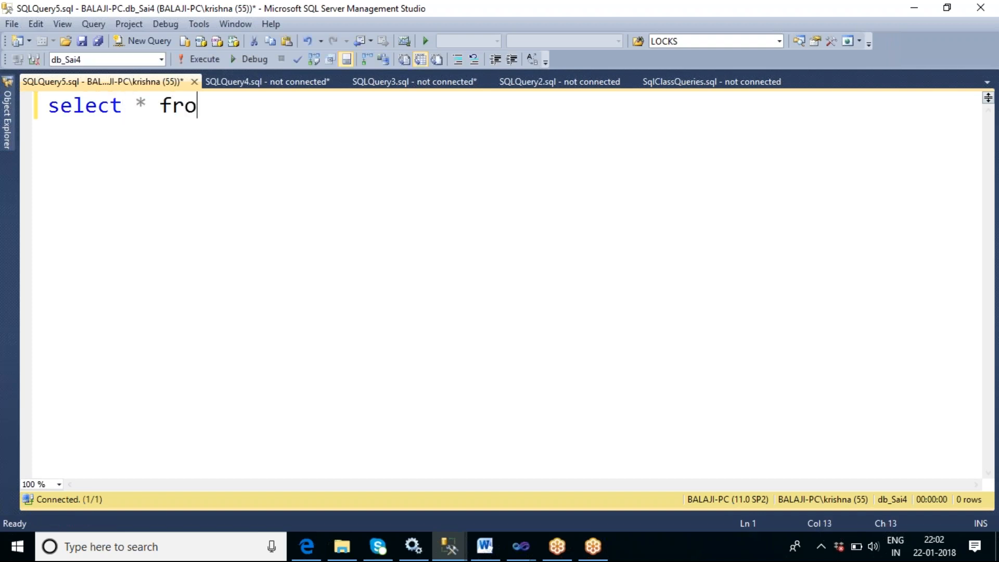
pyautogui.write('m tbl_')
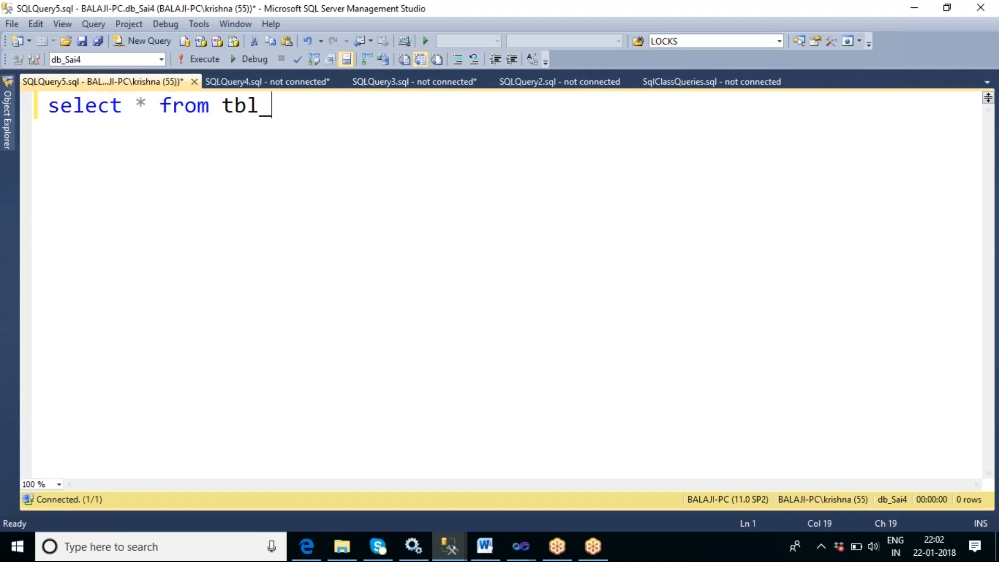
pyautogui.write('images01')
pyautogui.press('F5')
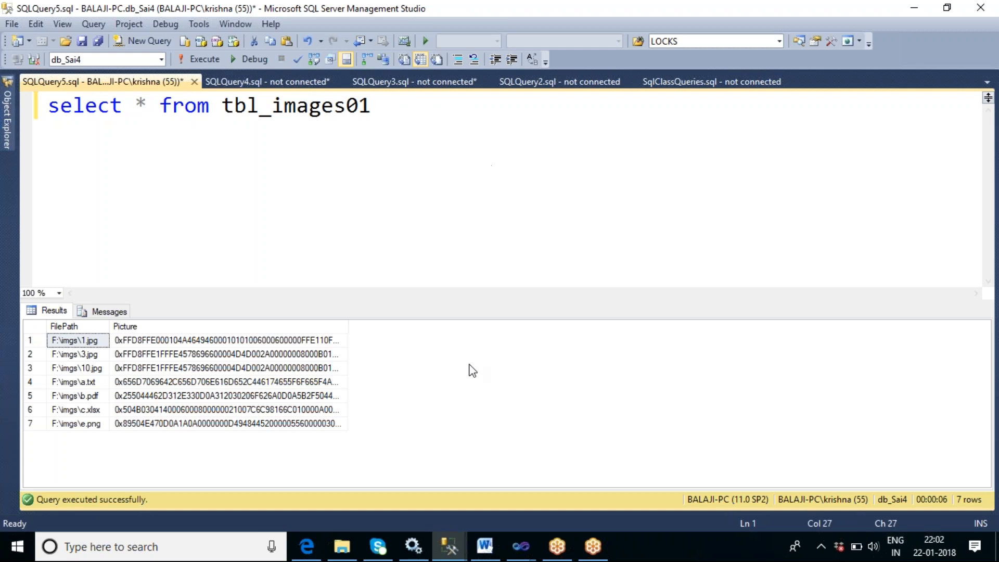
# - Widen the Picture column in the results grid to examine the imported binary data
pyautogui.moveTo(348, 335); pyautogui.dragTo(533, 339)
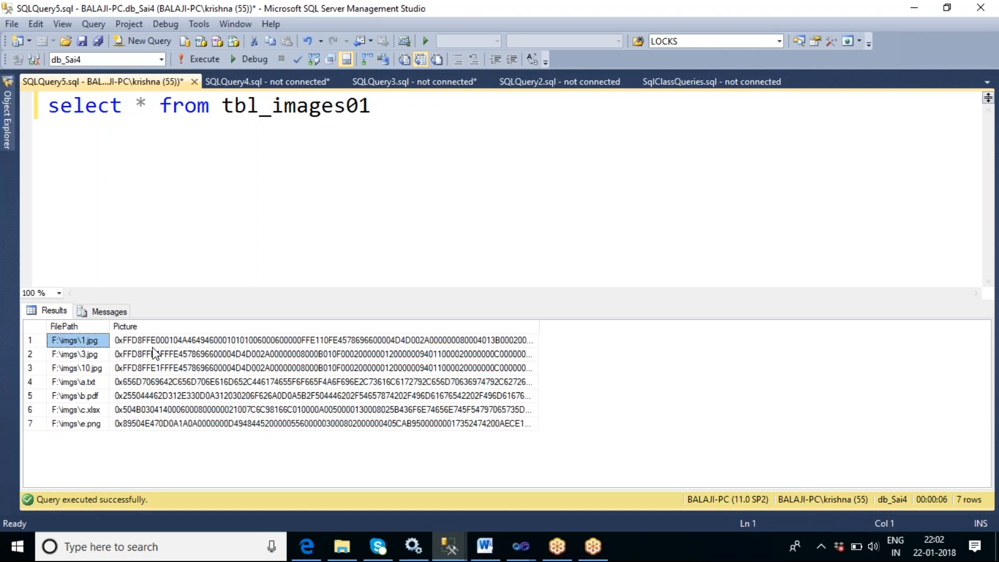
pyautogui.click(636, 21)
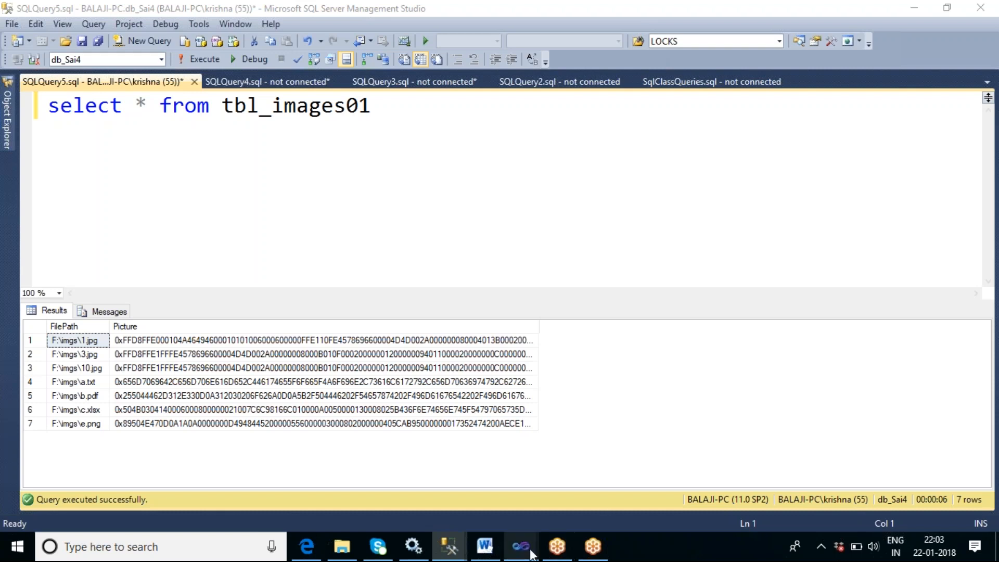
pyautogui.moveTo(523, 548)
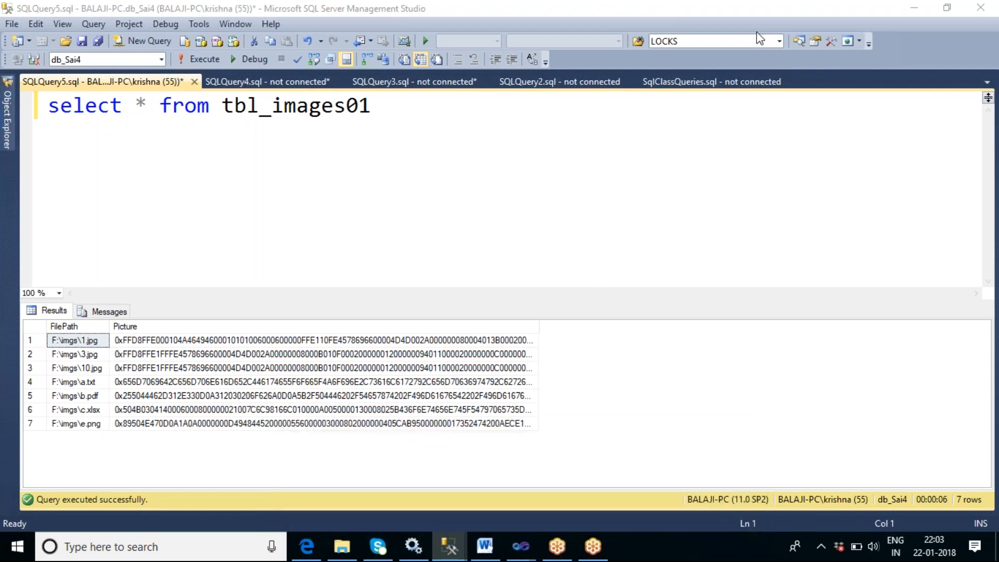
pyautogui.click(792, 19)
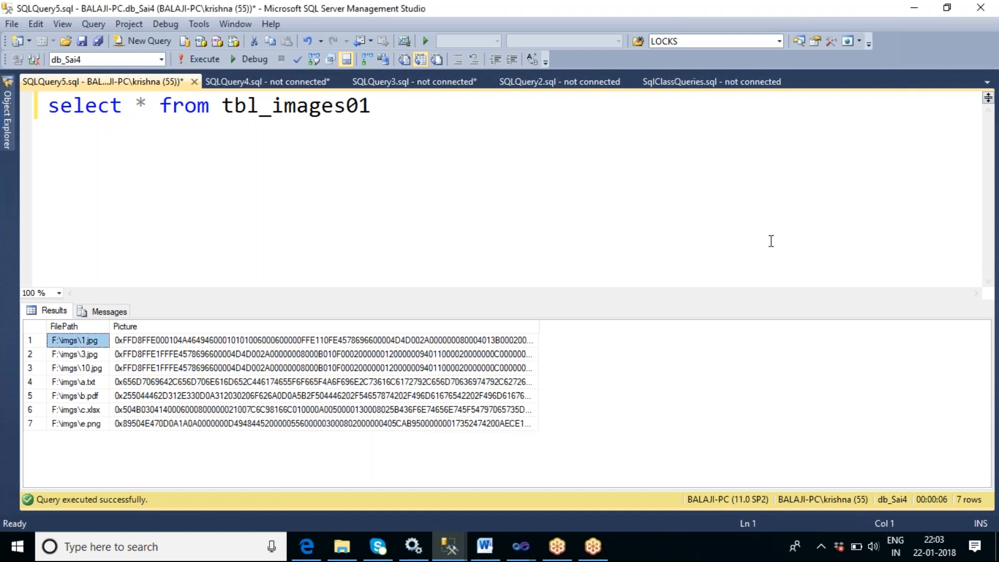